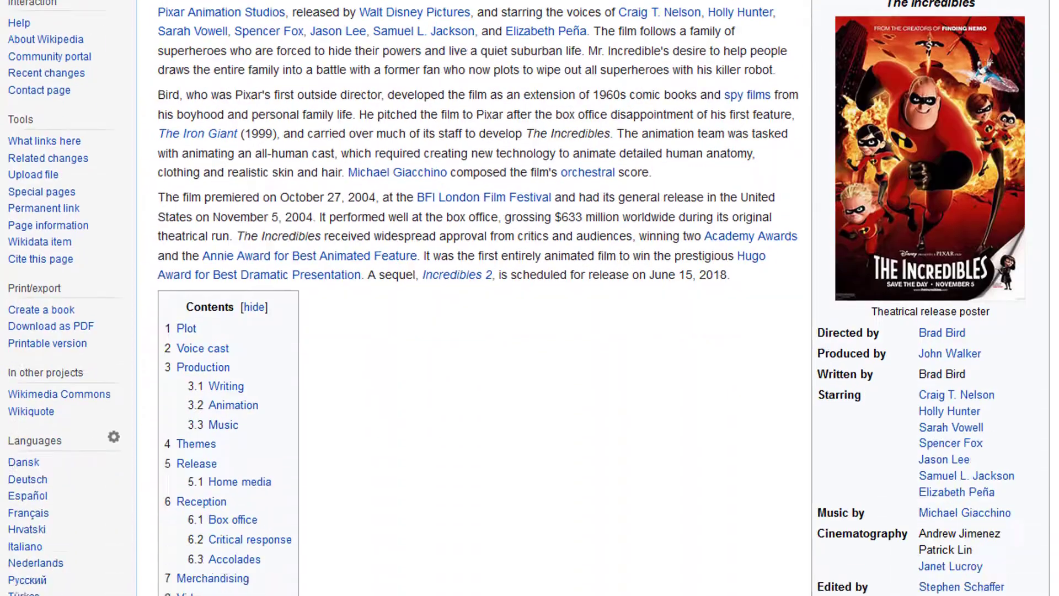
Step: Scroll The Incredibles article from the contents down to the Reception and Box office sections
scroll(593, 298, "down", 4)
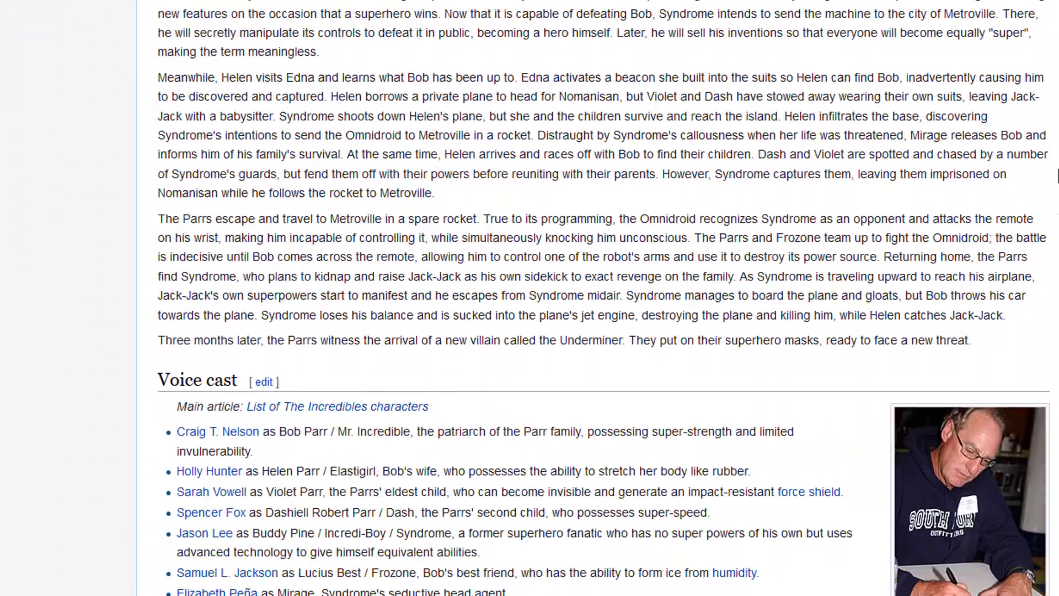
scroll(1057, 182, "down", 9)
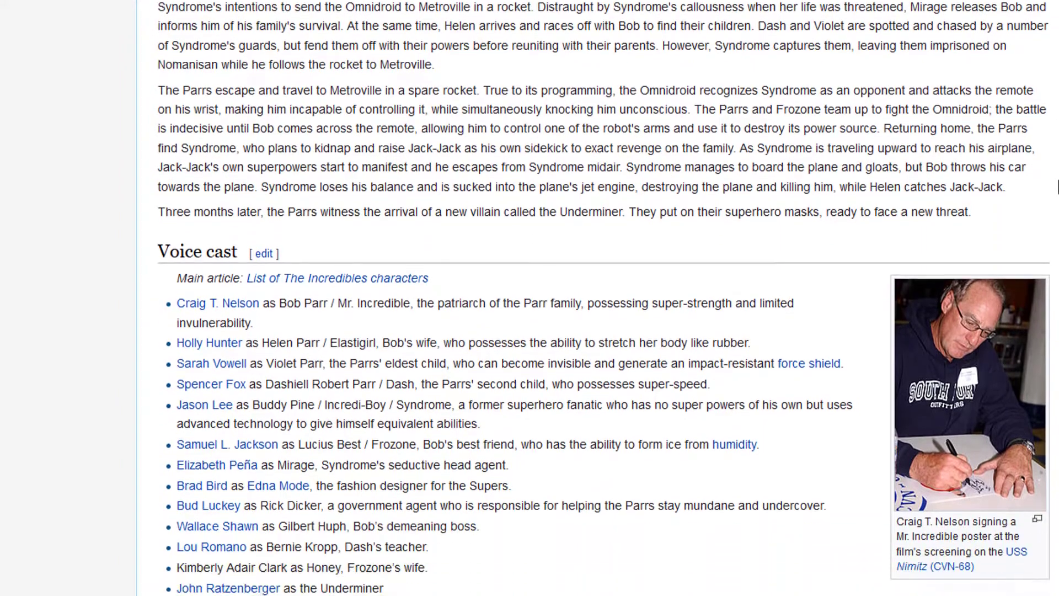
scroll(592, 298, "down", 6)
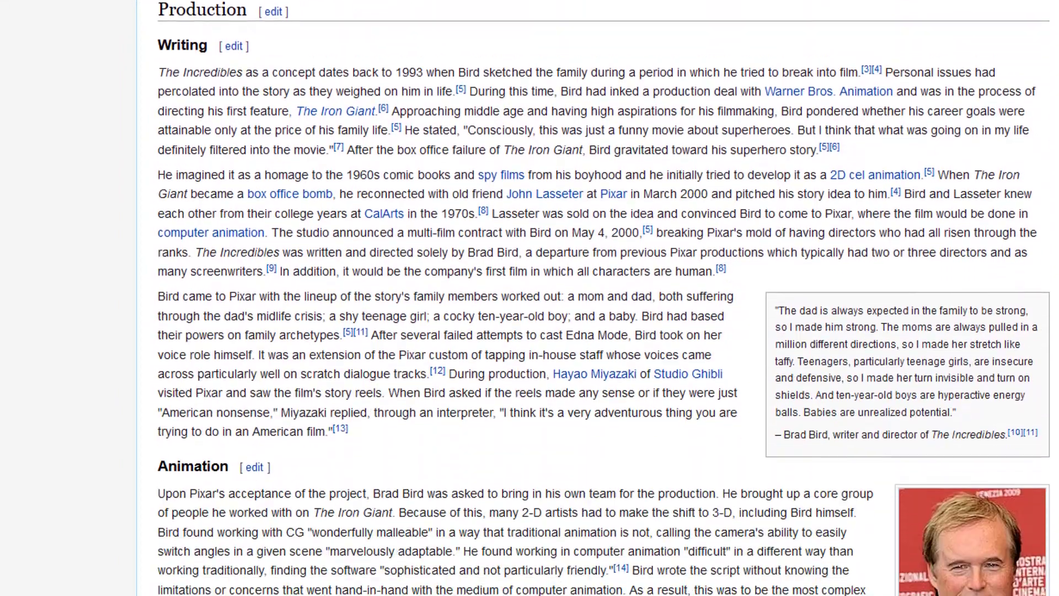
scroll(1054, 313, "down", 12)
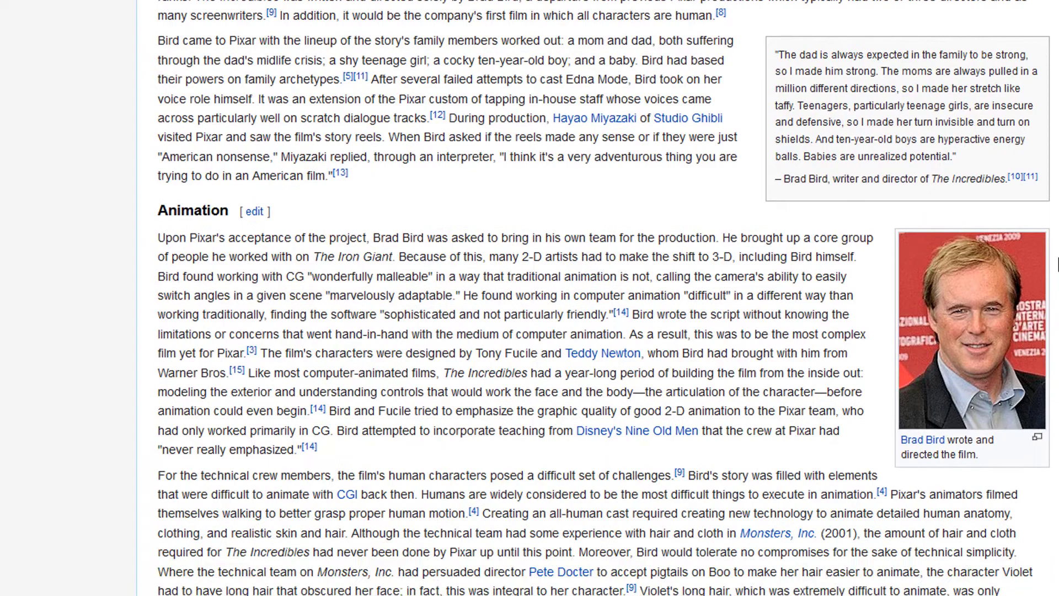
scroll(1055, 313, "down", 11)
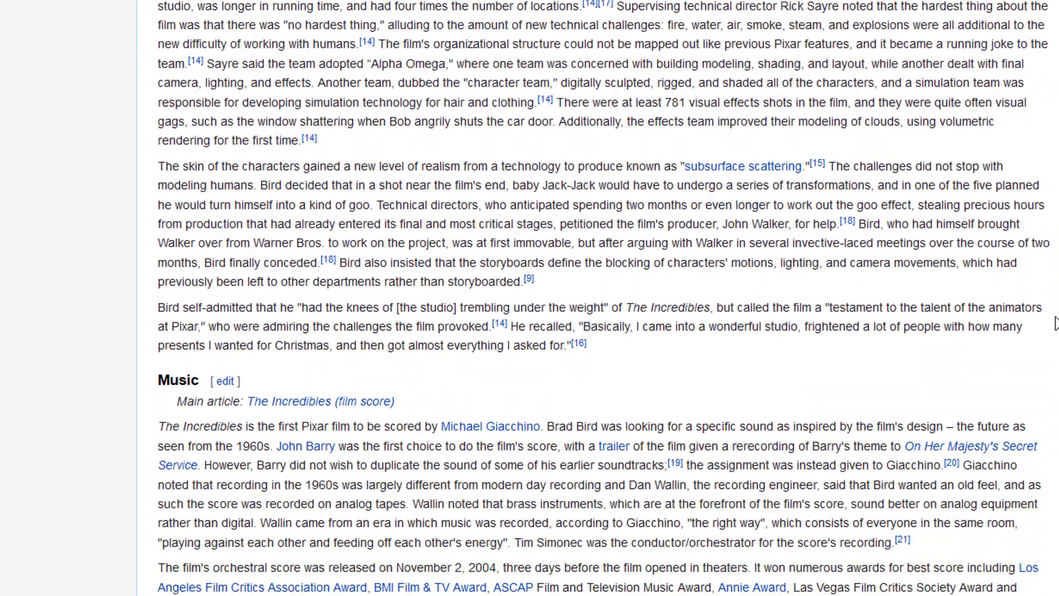
scroll(1054, 365, "down", 12)
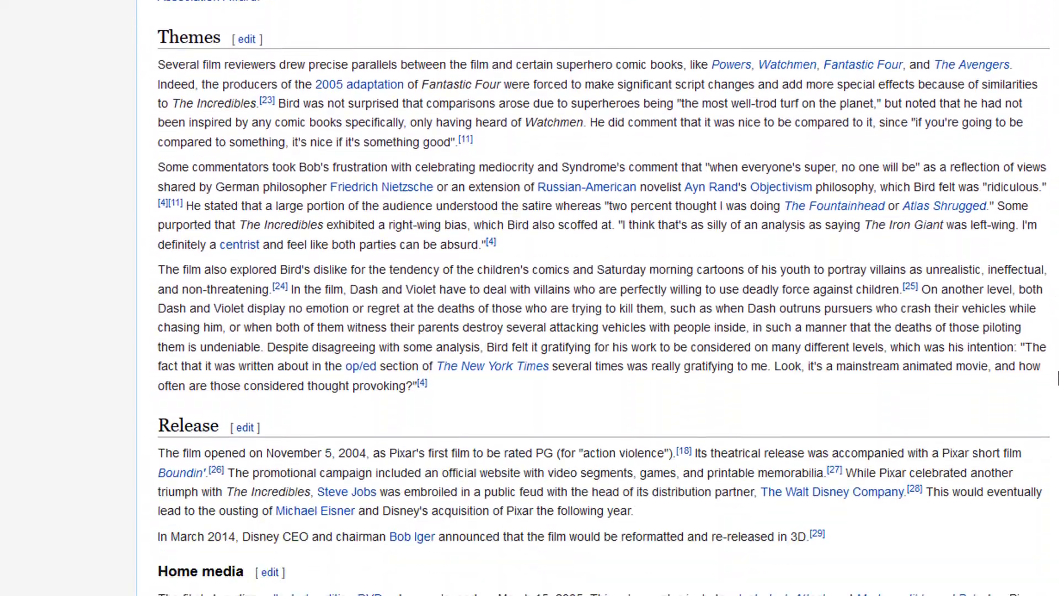
scroll(603, 298, "down", 10)
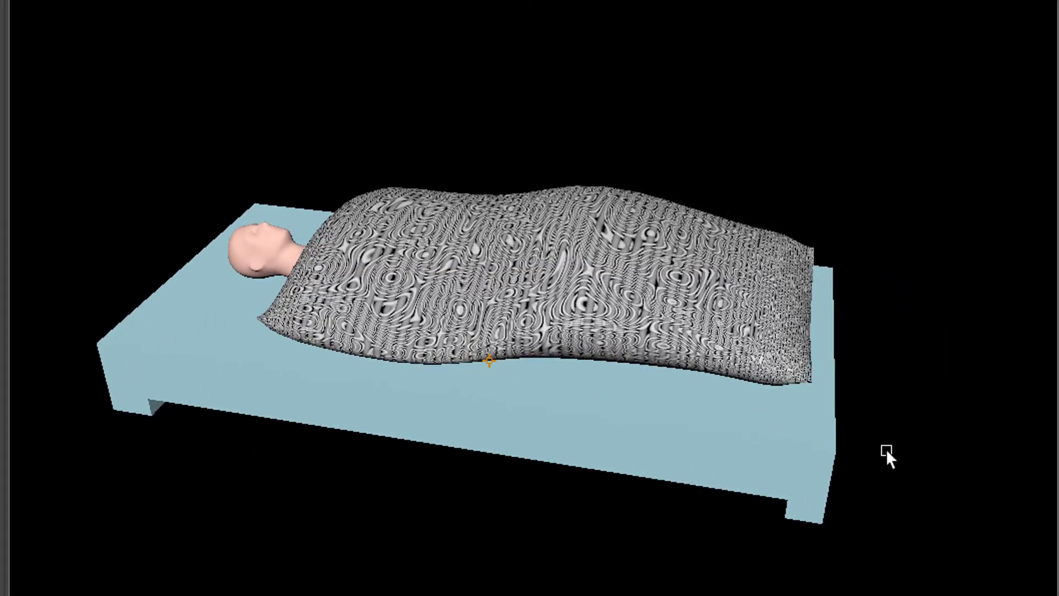
Step: Orbit the finished bed-and-duvet scene to view it from above
middle_click_drag(886, 454, 815, 515)
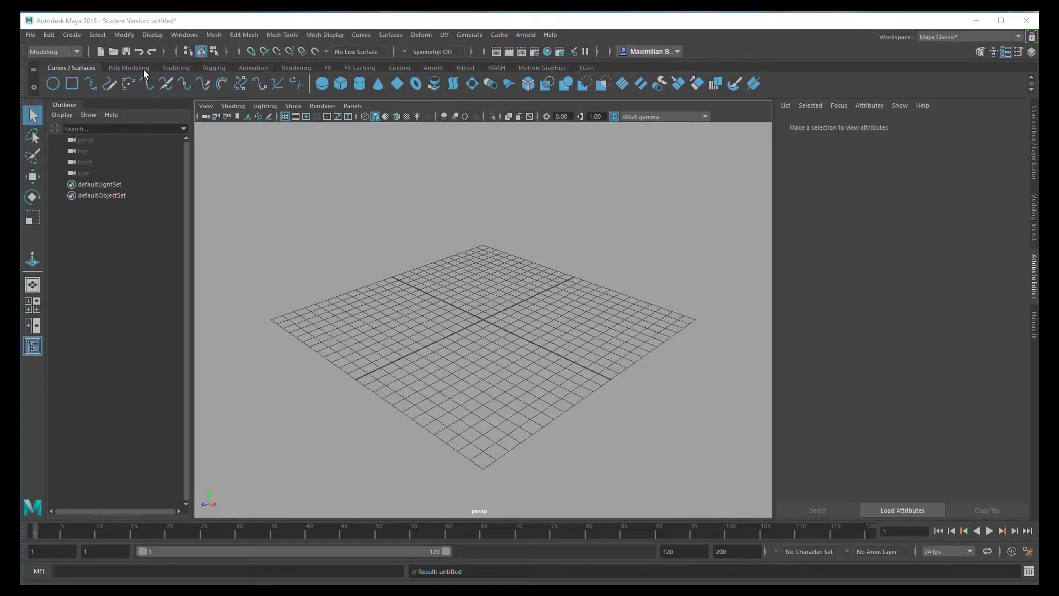
Step: Create a poly cube and scale it into a wide, flat slab
left_click(143, 69)
left_click(71, 84)
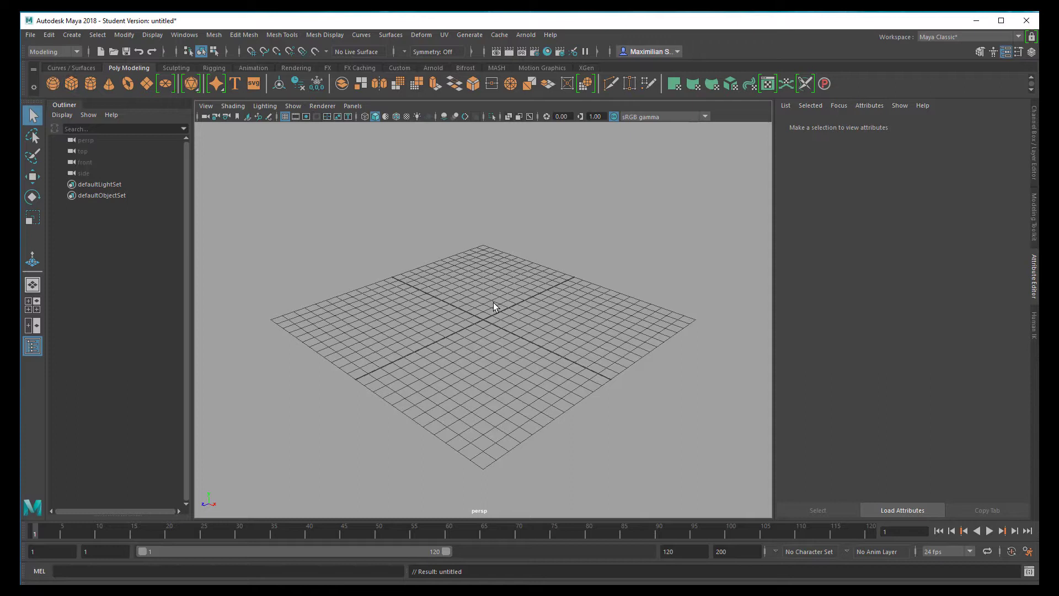
key("r")
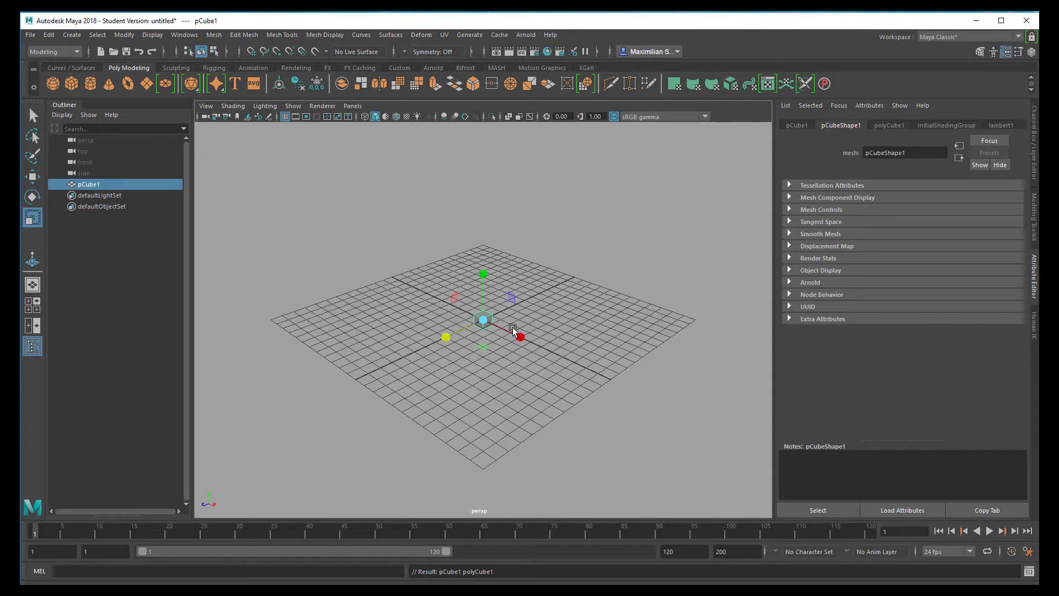
left_click_drag(483, 324, 488, 238)
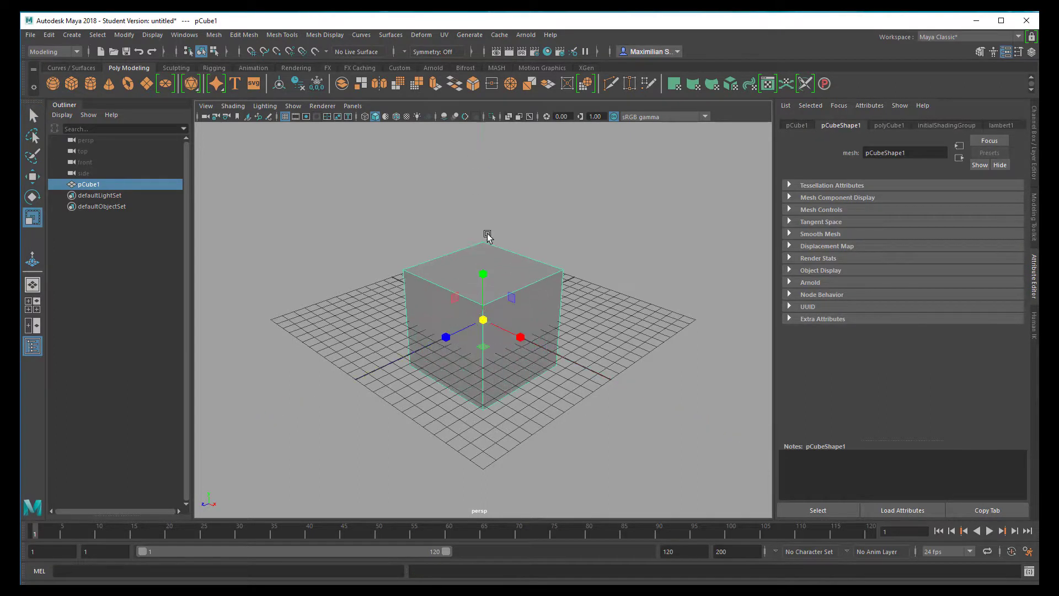
left_click_drag(487, 276, 517, 368)
Step: Raise the slab slightly above the grid
key("w")
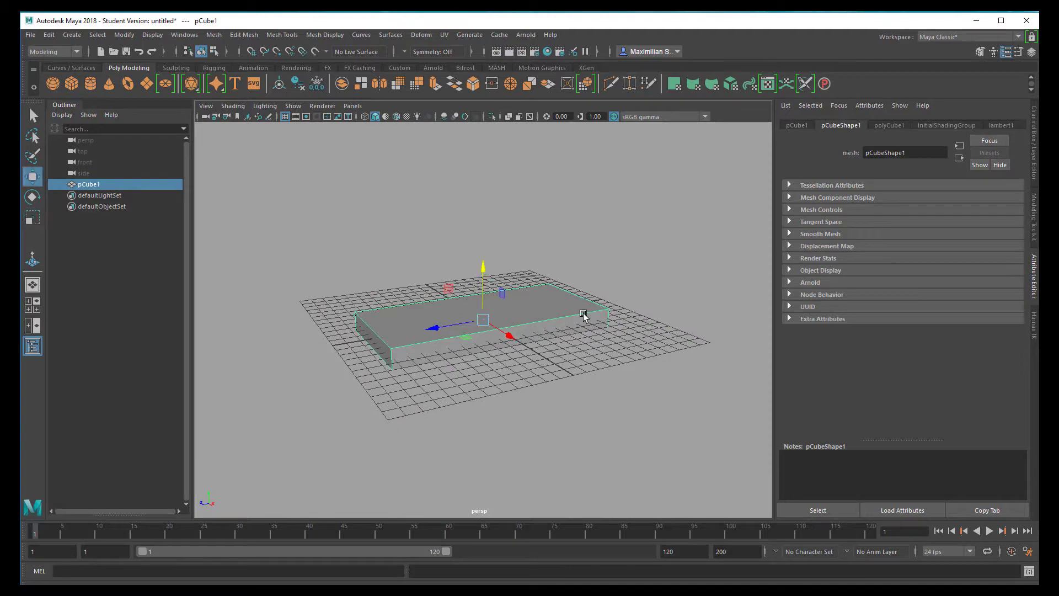
left_click_drag(480, 267, 483, 263)
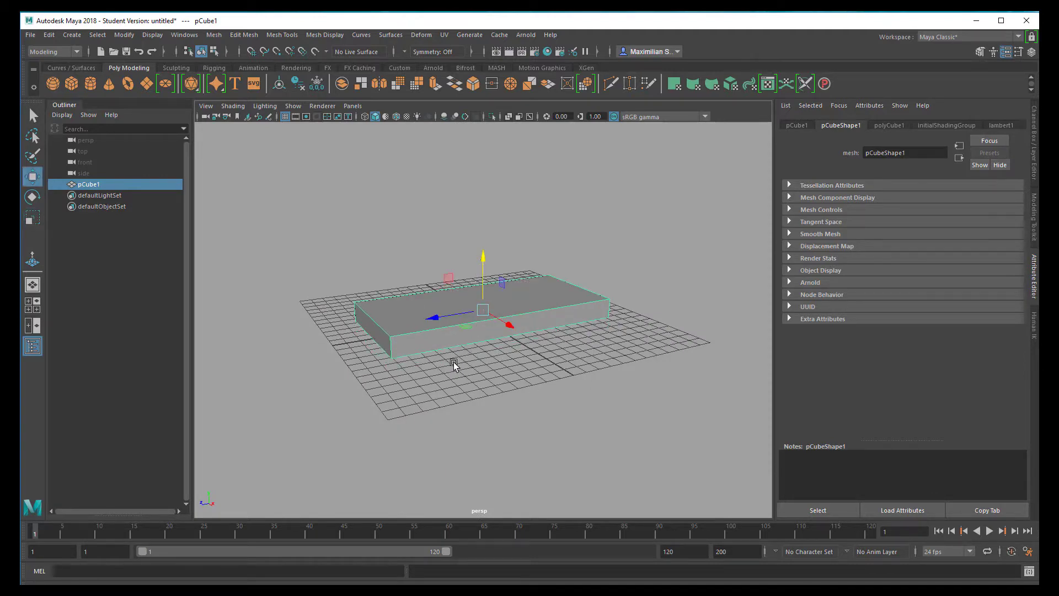
left_click_drag(453, 365, 462, 353, "alt")
right_click_drag(426, 357, 507, 353, "alt")
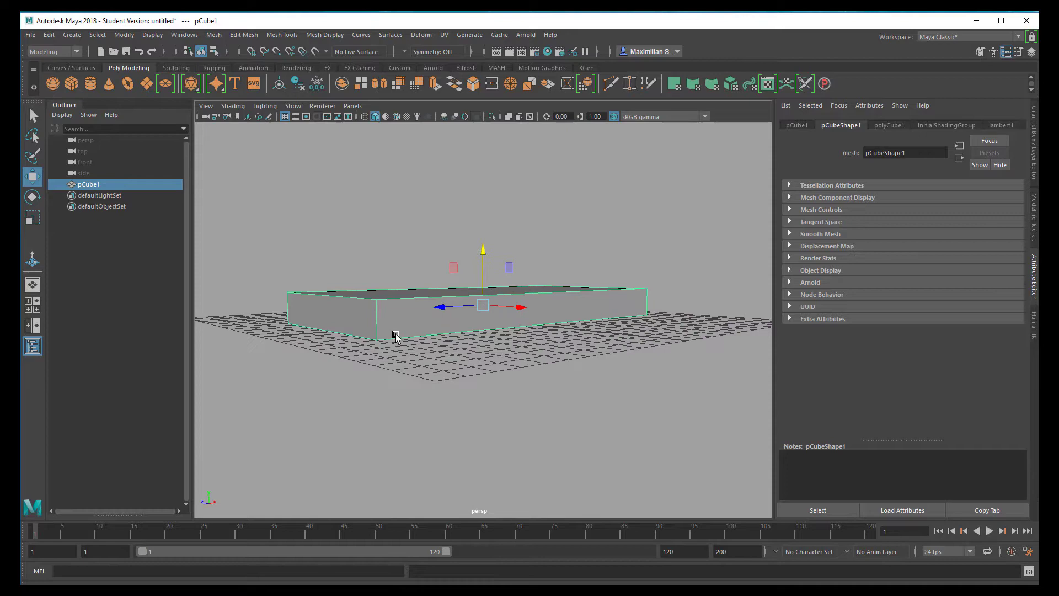
left_click_drag(424, 342, 432, 355, "alt")
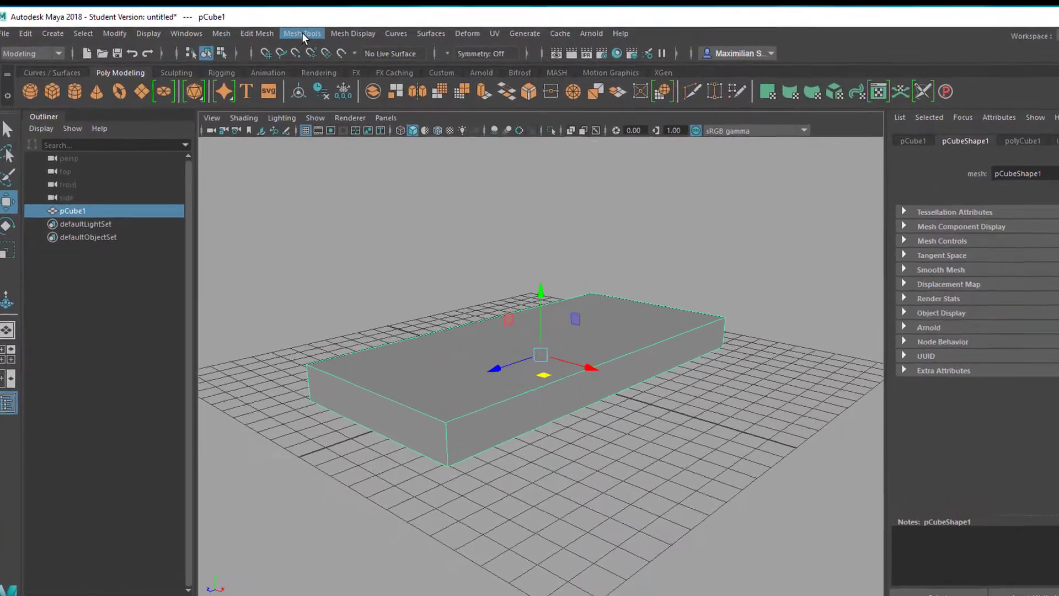
Step: Insert four edge loops into the slab, near both ends and both long sides
left_click(282, 36)
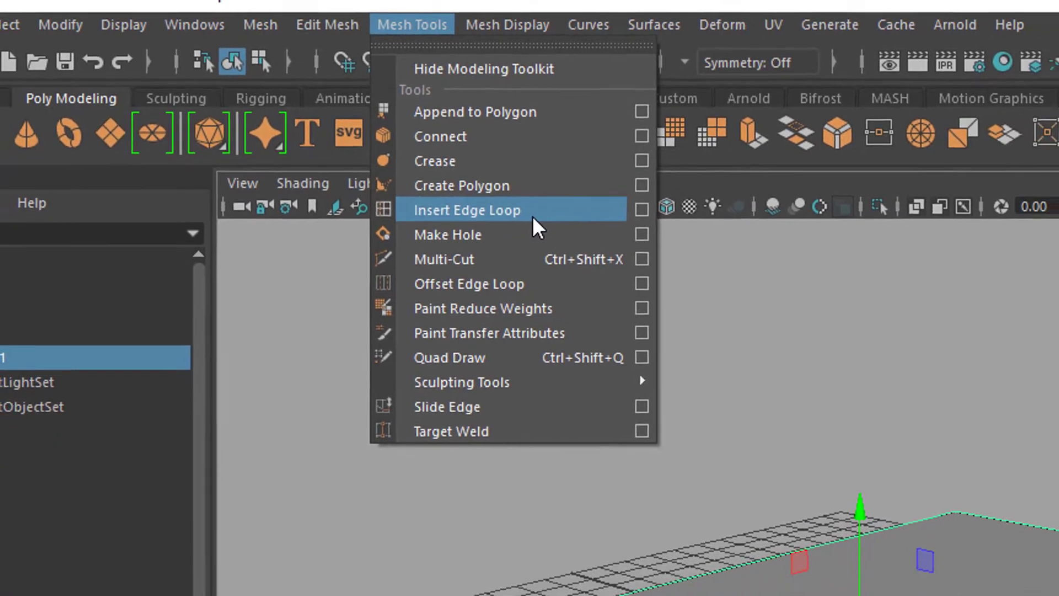
left_click(529, 212)
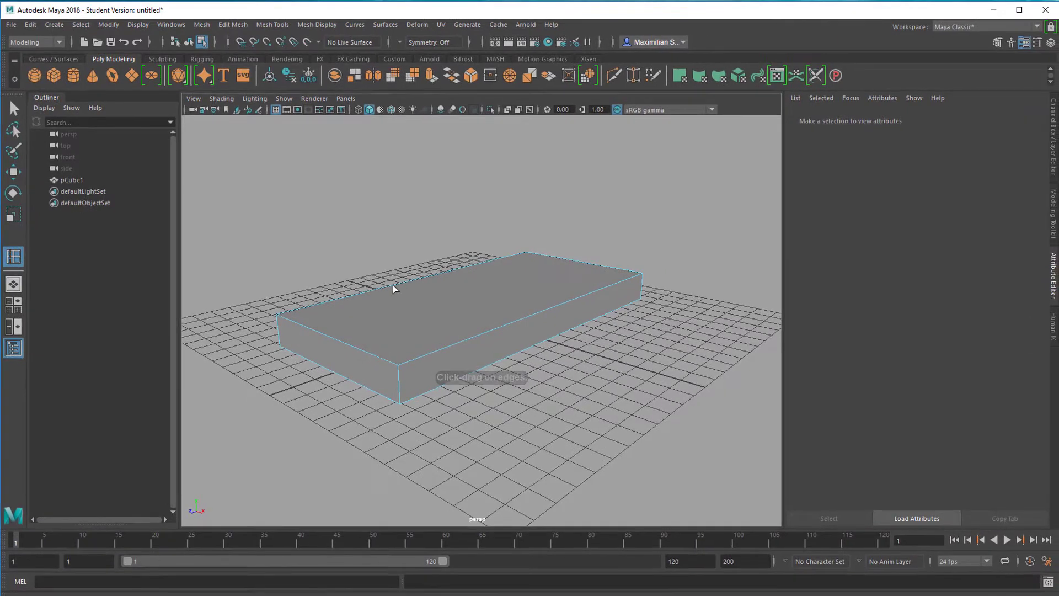
left_click(392, 285)
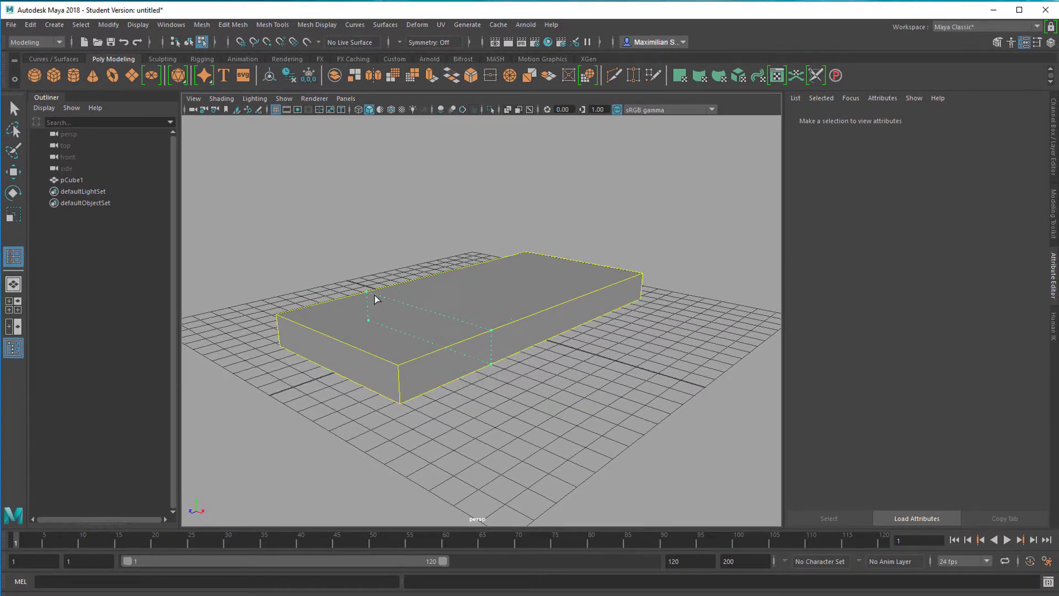
left_click(318, 324)
left_click_drag(314, 385, 284, 416, "alt")
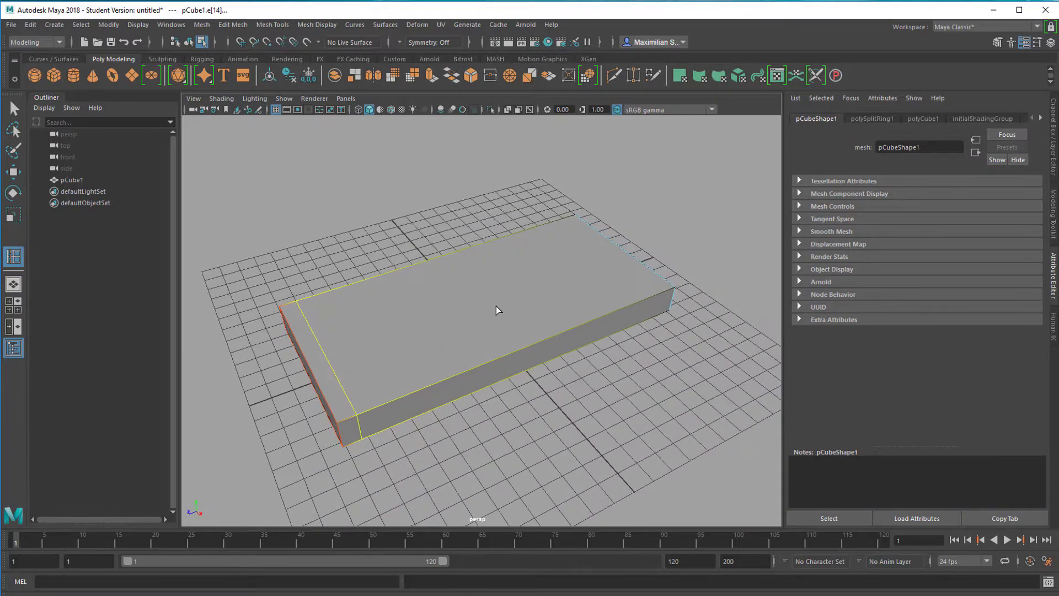
left_click(578, 240)
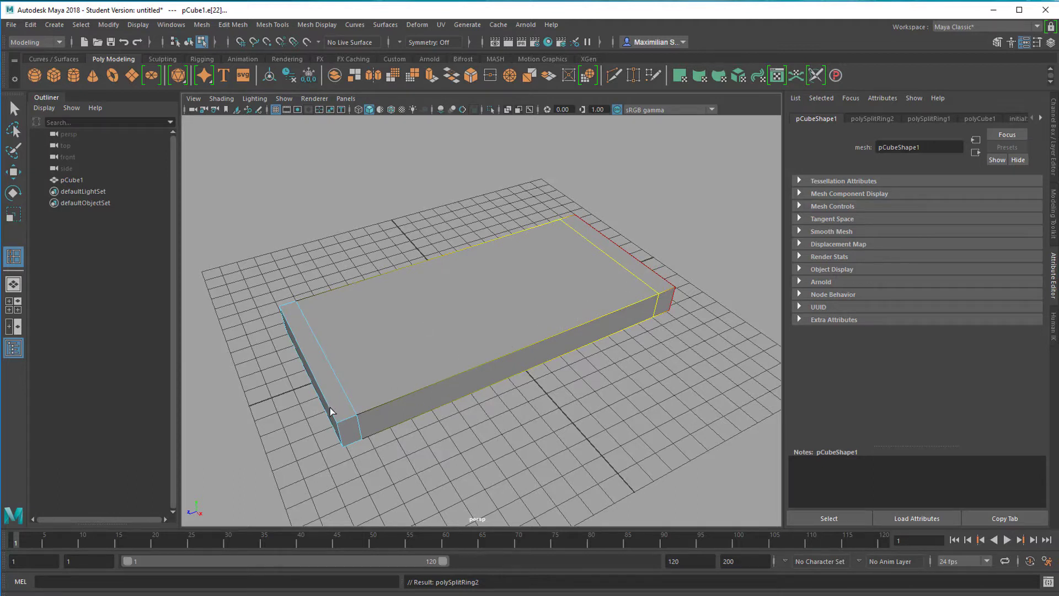
left_click(368, 385)
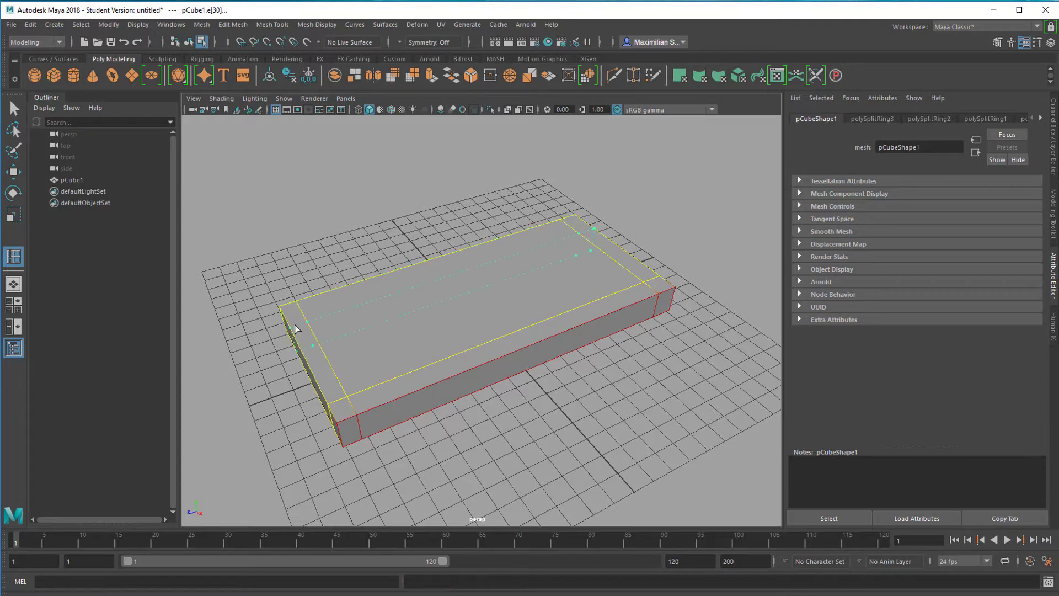
left_click(315, 310)
left_click_drag(316, 309, 445, 326, "alt")
Step: Switch to face selection and select the four corner faces on the slab's underside
right_click(445, 324)
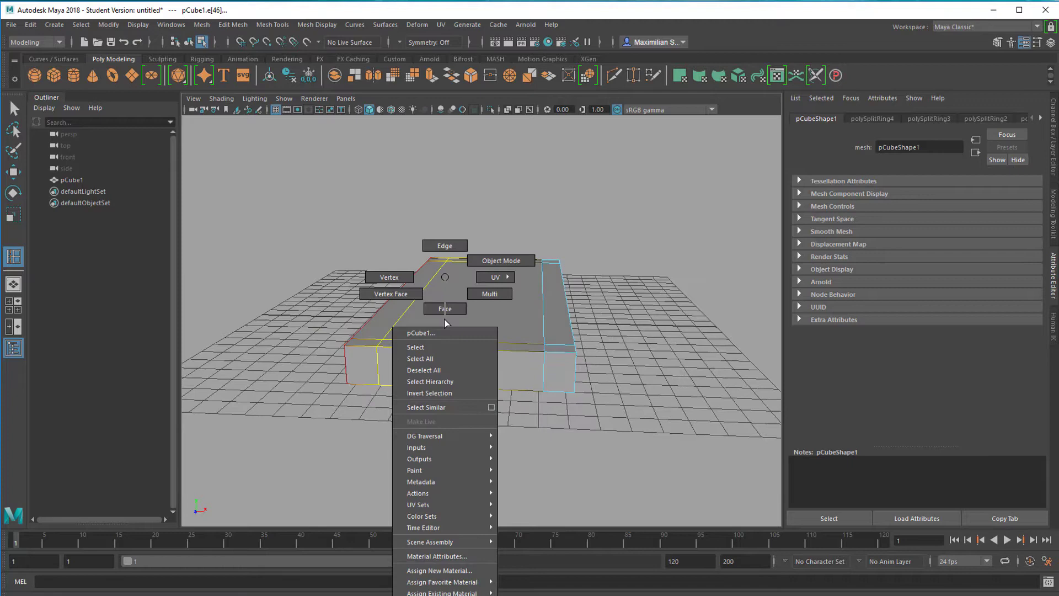
left_click(444, 308)
left_click_drag(445, 308, 527, 387, "alt")
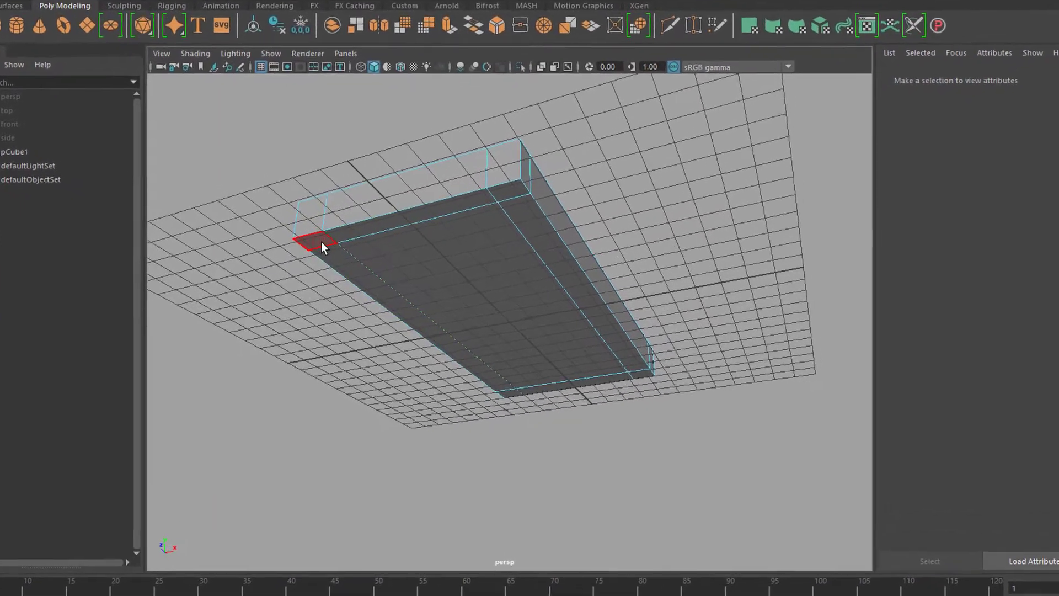
left_click(322, 246)
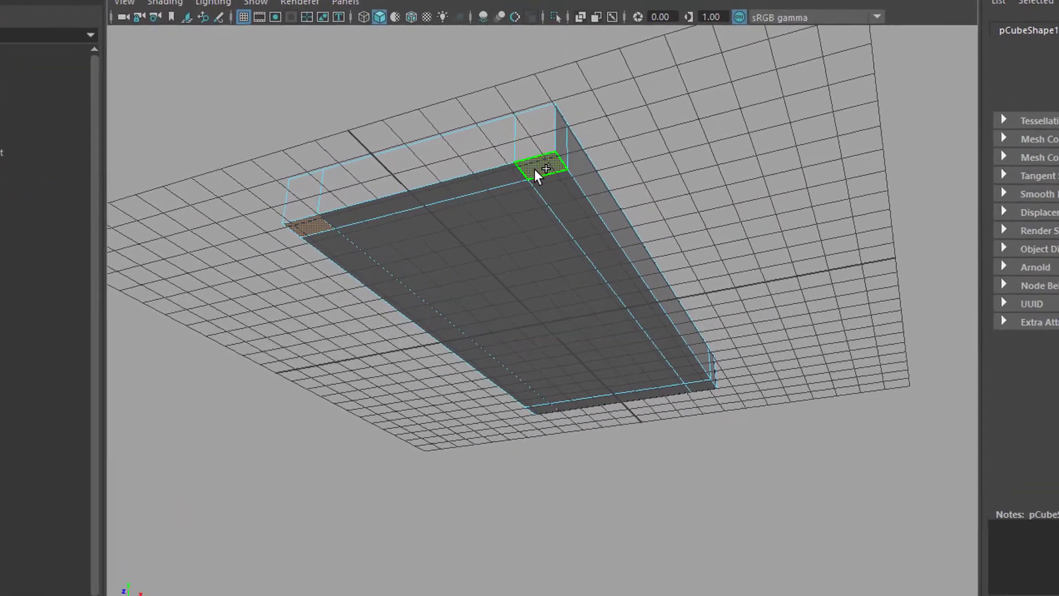
left_click(536, 169, "shift")
left_click(699, 381, "shift")
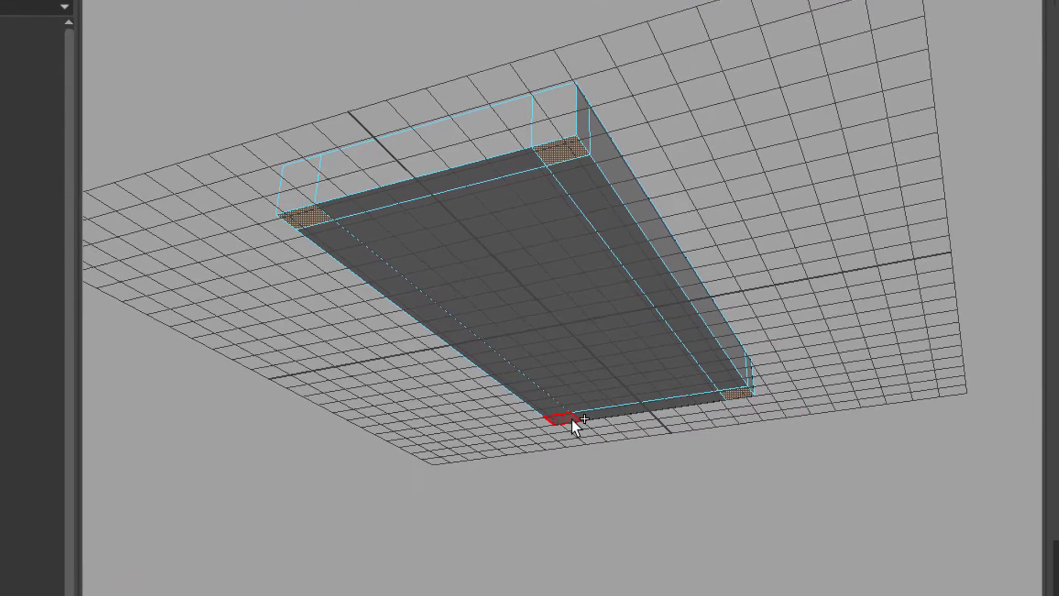
left_click(564, 421, "shift")
left_click_drag(748, 416, 800, 485, "alt")
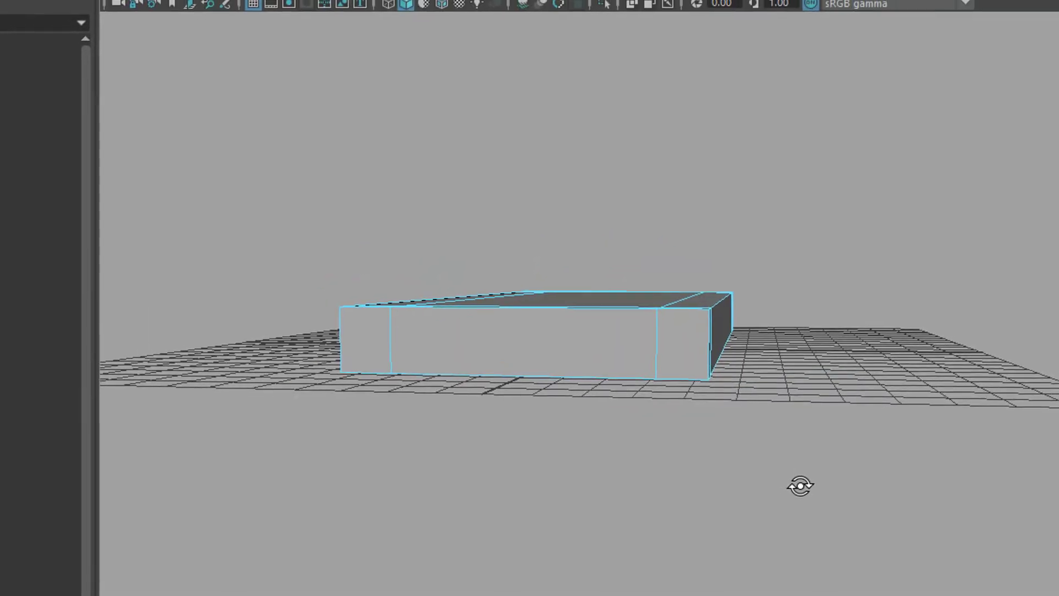
Step: Extrude the four corner faces downward into short legs
left_click_drag(388, 309, 654, 374)
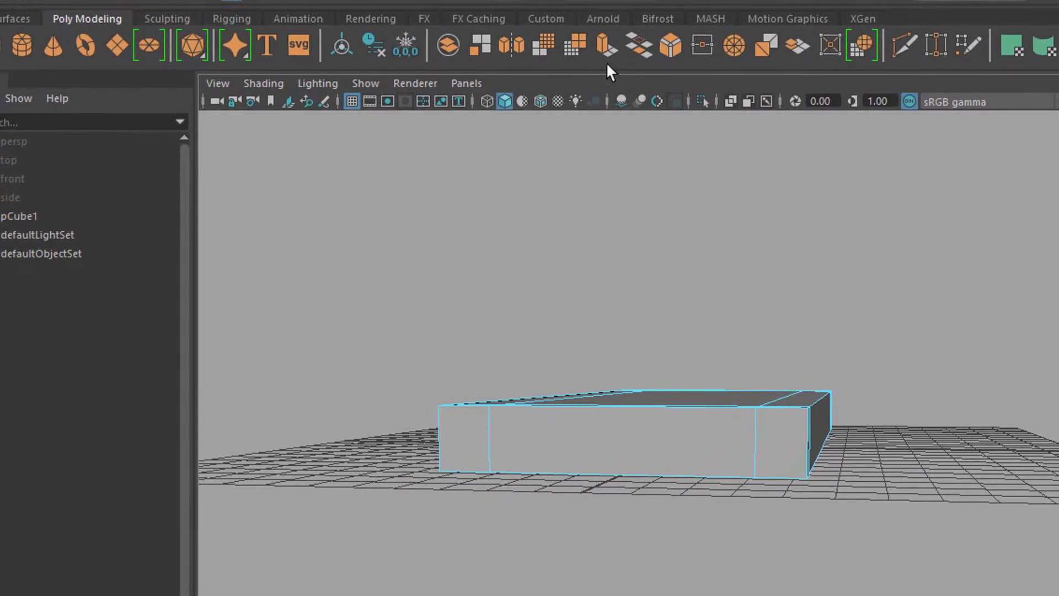
left_click(606, 47)
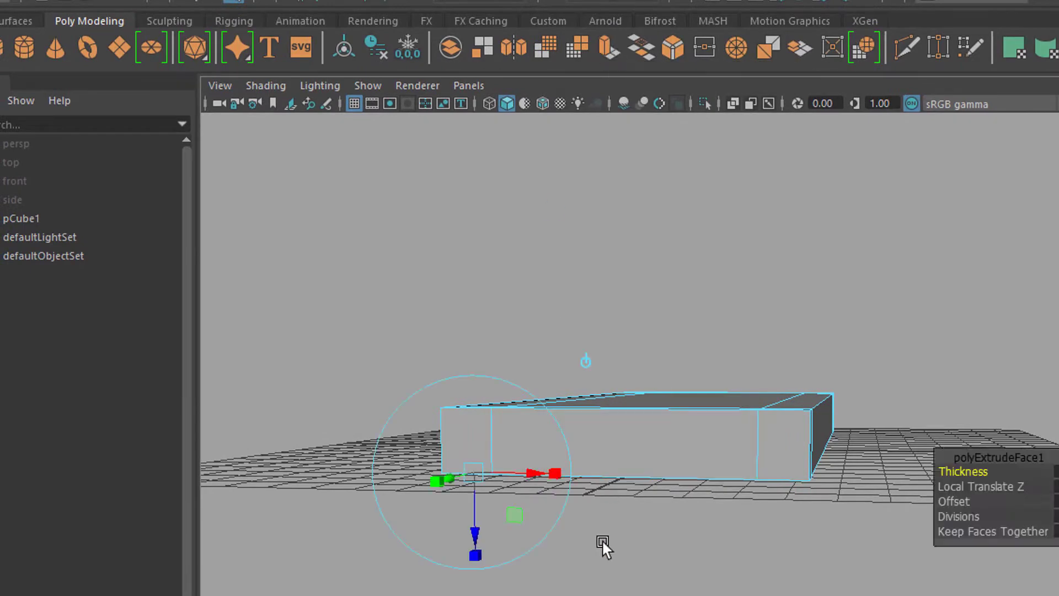
left_click_drag(474, 531, 477, 554)
left_click_drag(695, 587, 574, 587, "alt")
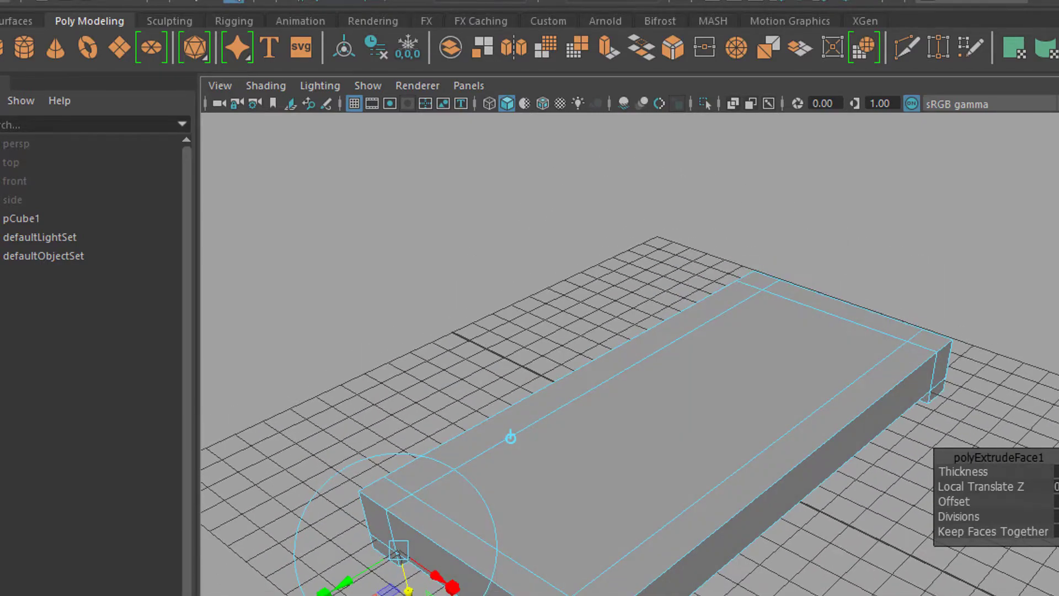
Step: Return to Object Mode and lift the bed box upward
right_click_drag(693, 432, 757, 339)
left_click_drag(838, 590, 767, 593, "alt")
key("w")
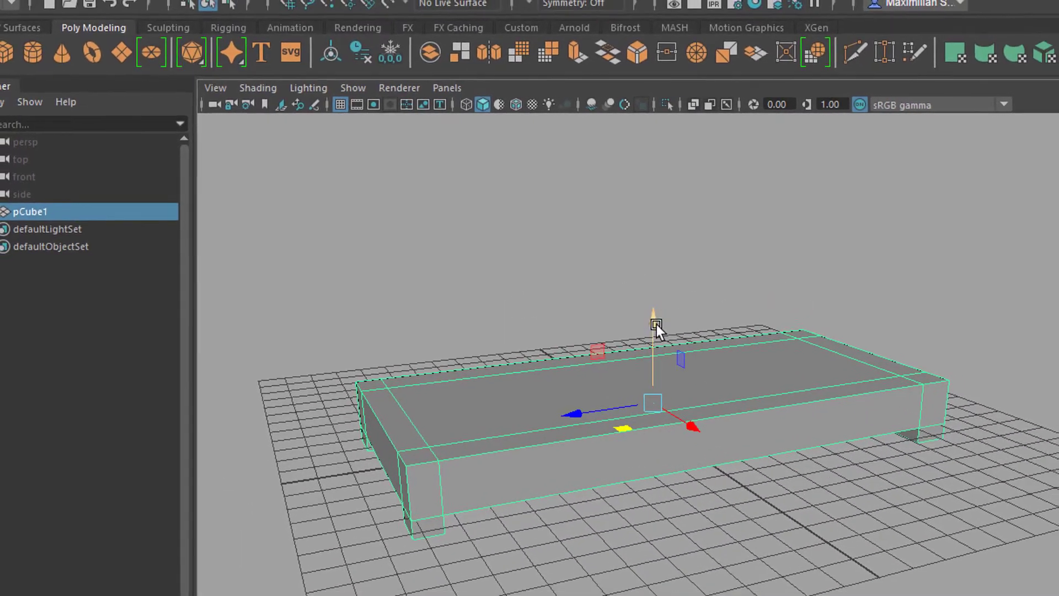
left_click_drag(633, 318, 633, 314)
left_click_drag(623, 531, 717, 509, "alt")
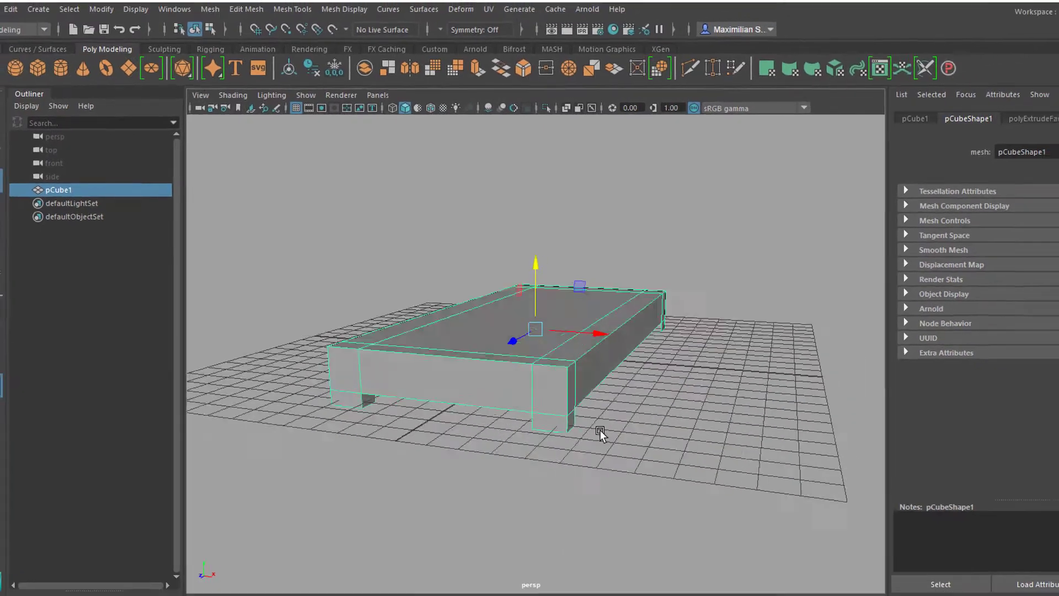
right_click_drag(482, 303, 464, 592)
Step: Assign an Arnold aiStandardSurface material to the bed box with a light blue base colour
right_click_drag(423, 529, 433, 574)
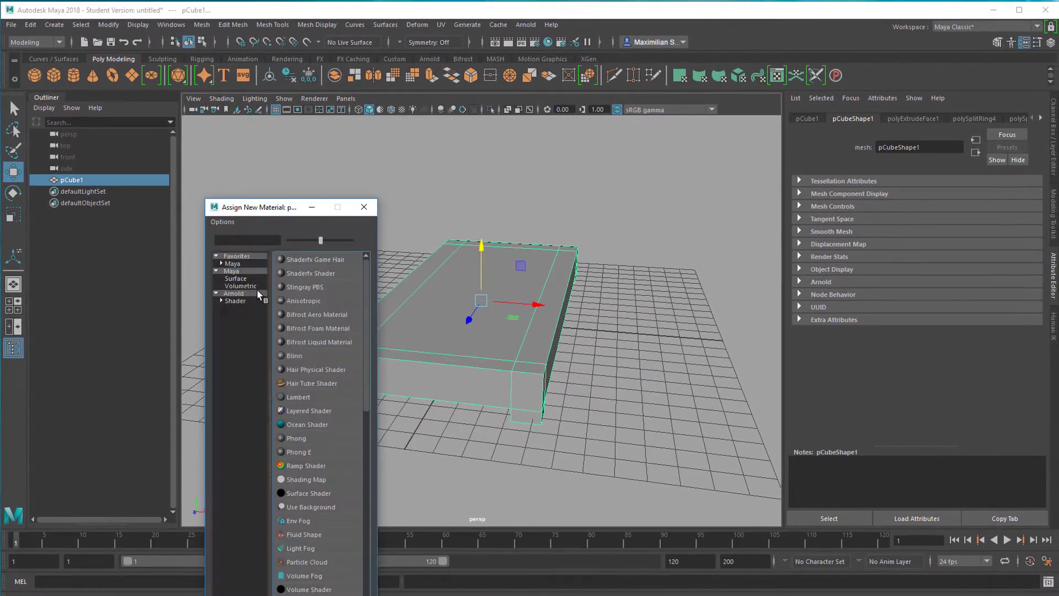
left_click(239, 294)
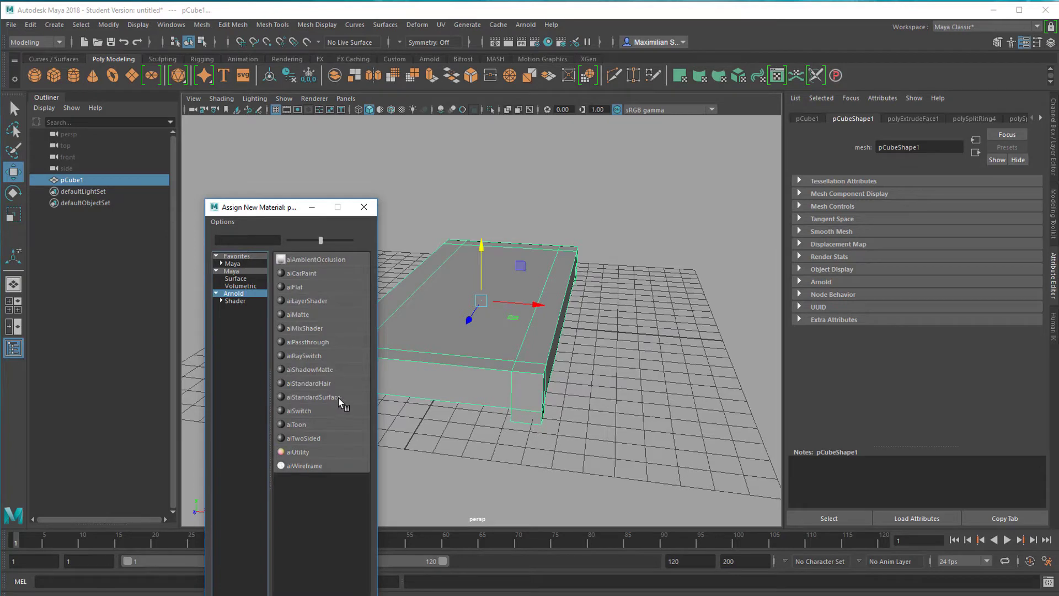
left_click(312, 396)
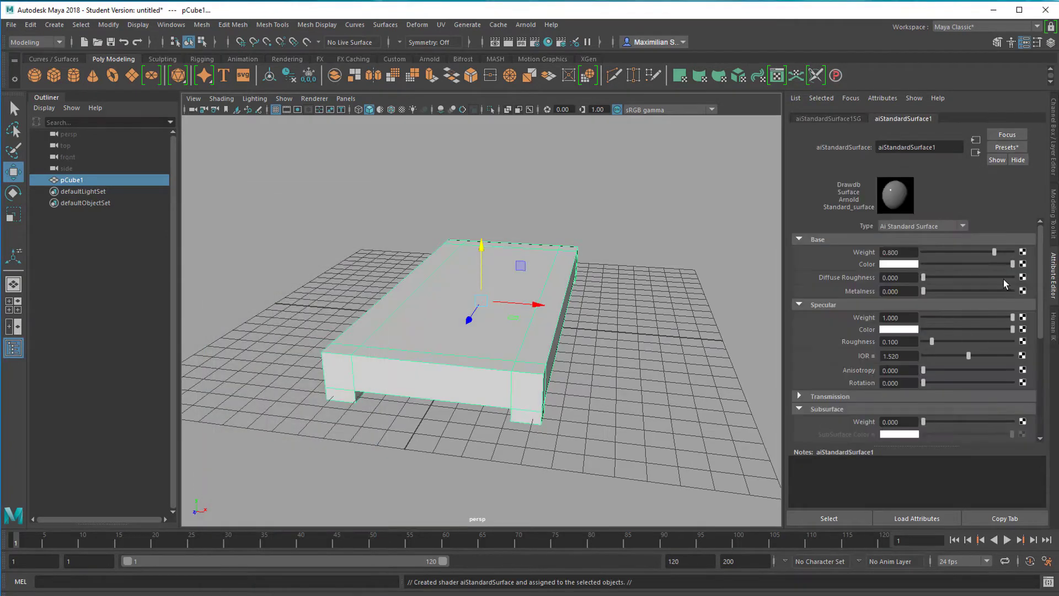
left_click(911, 267)
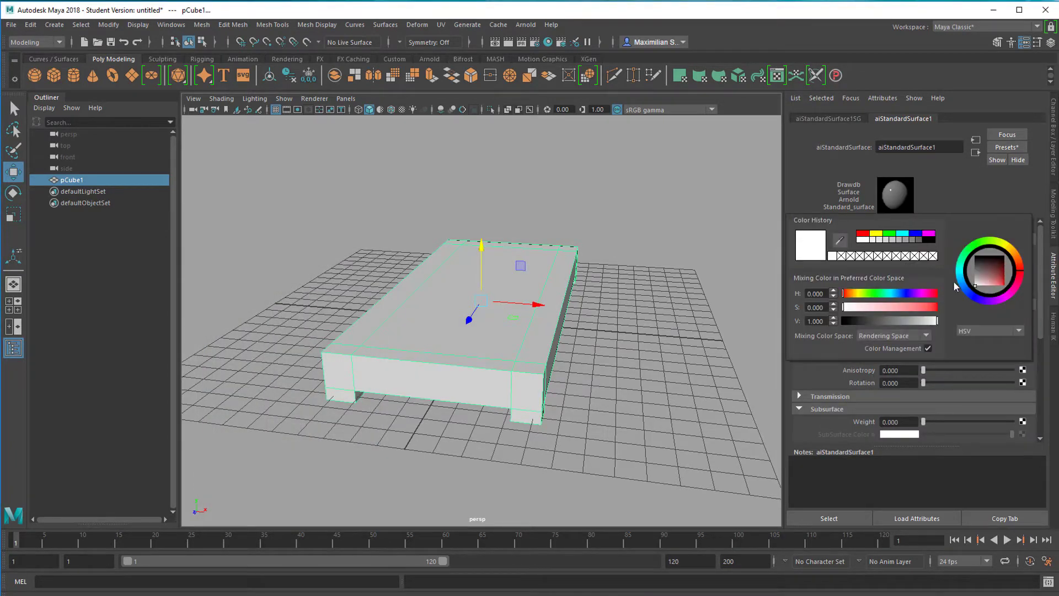
left_click_drag(986, 285, 989, 290)
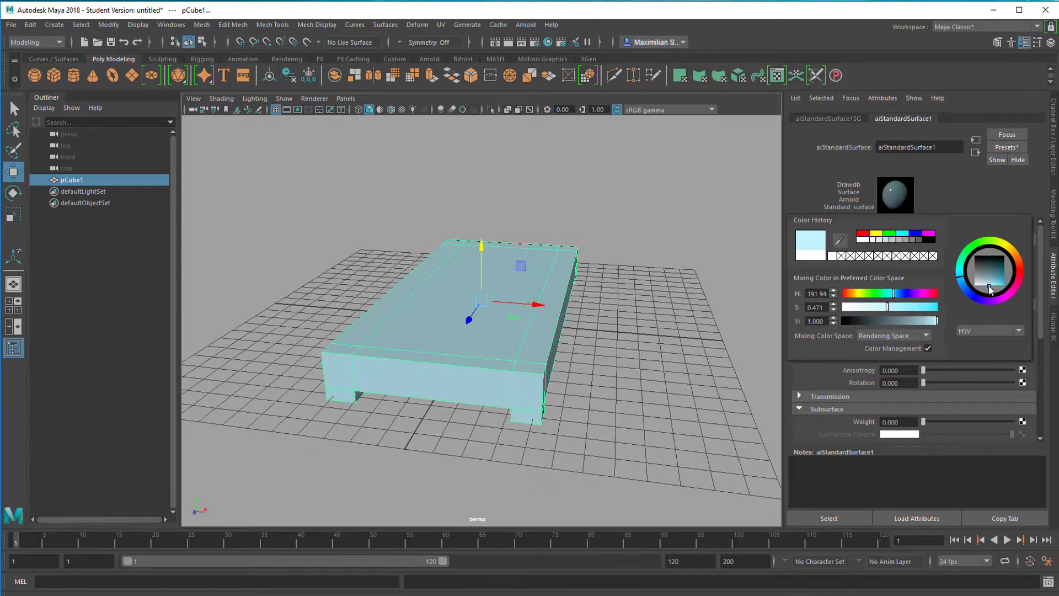
left_click_drag(610, 361, 590, 401, "alt")
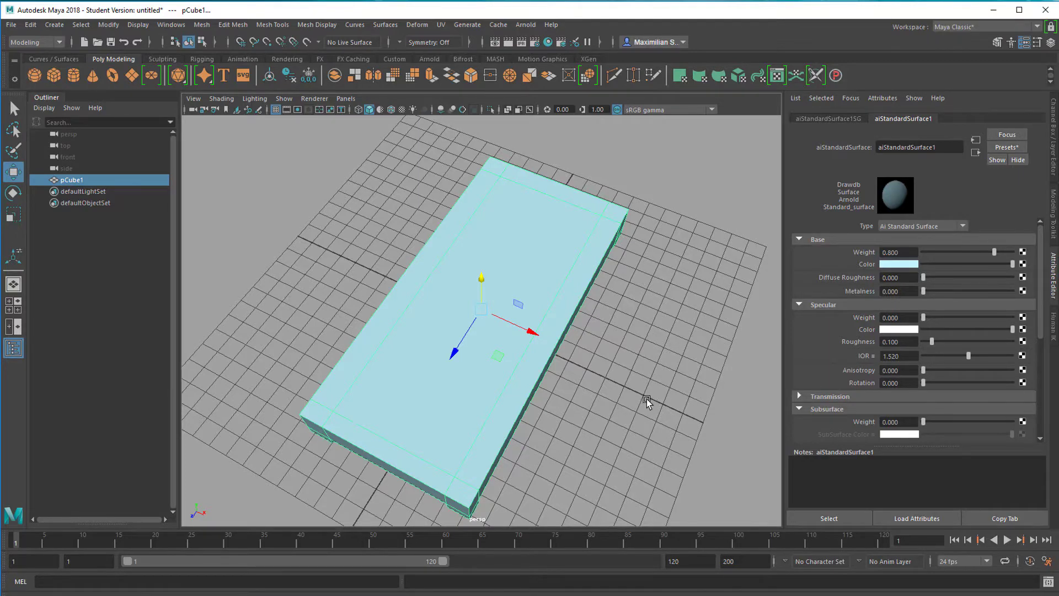
left_click_drag(646, 400, 531, 435, "alt")
left_click(614, 399)
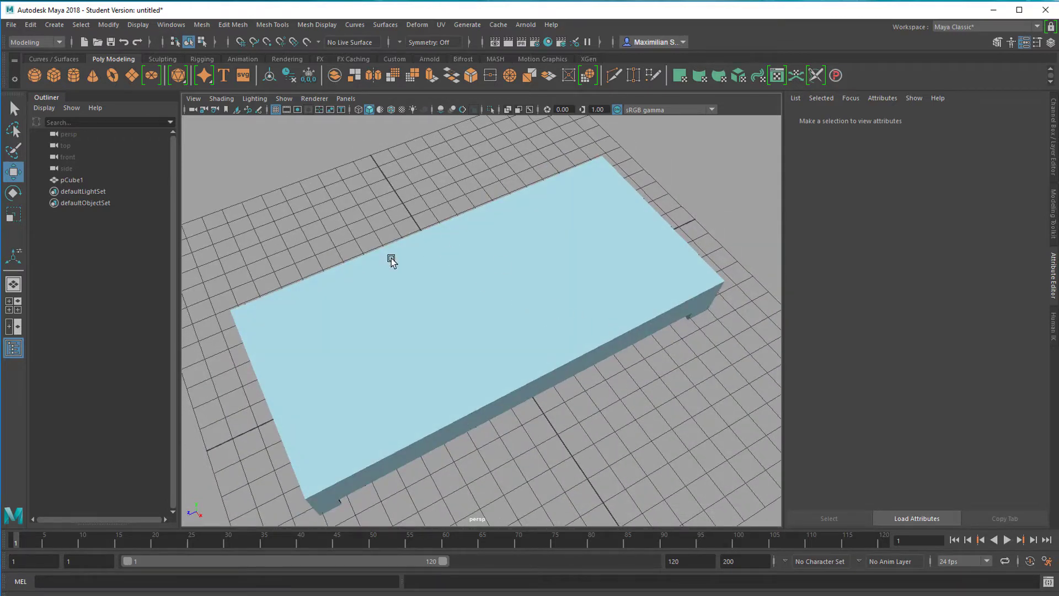
Step: Drag the Bipeds HumanBody.ma example from the Content Browser into the viewport
left_click(170, 25)
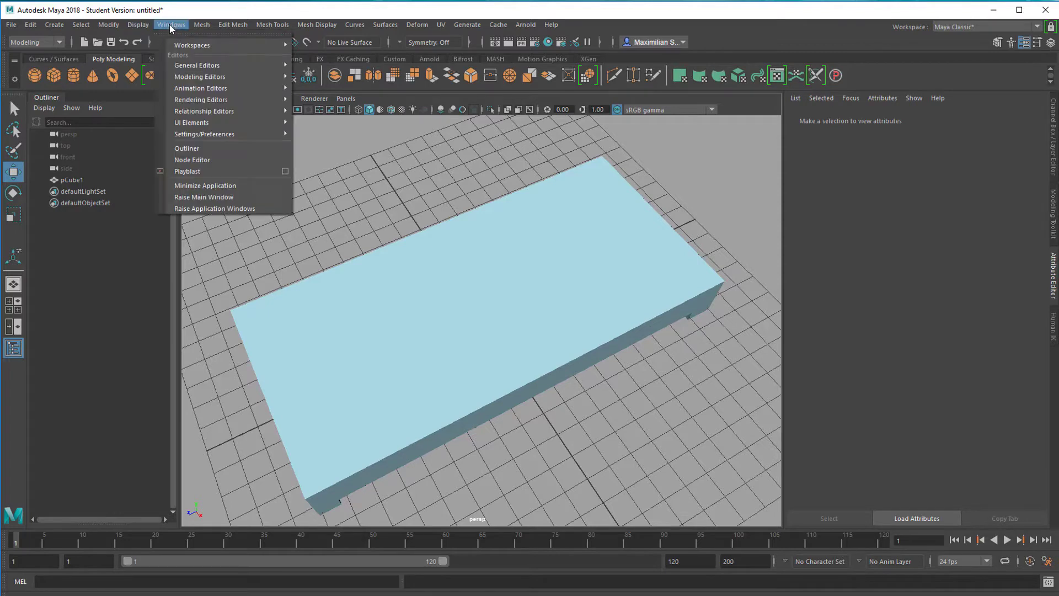
mouse_move(209, 66)
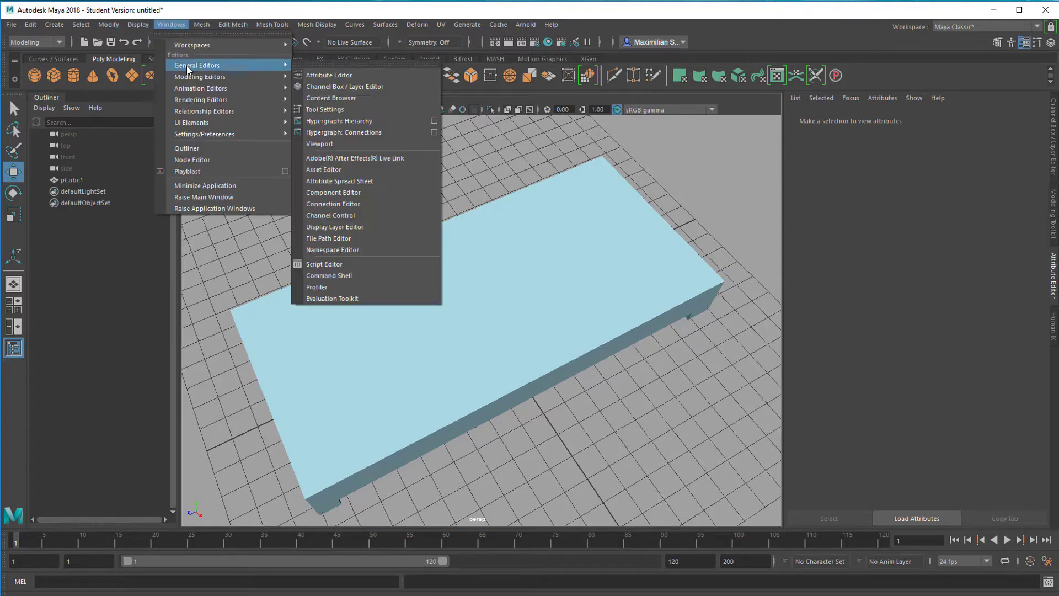
left_click(372, 98)
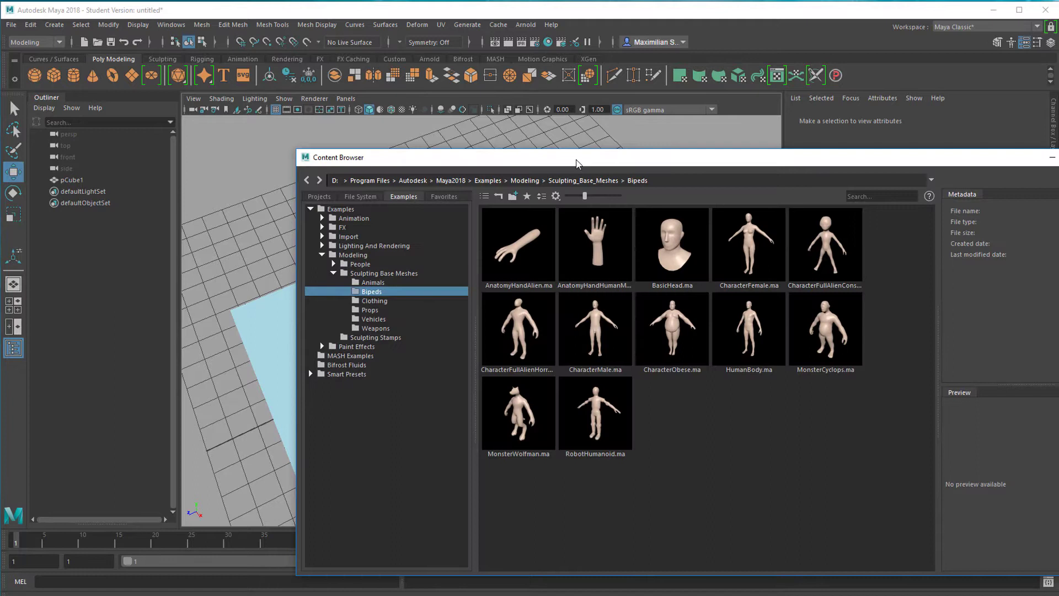
left_click_drag(576, 163, 576, 117)
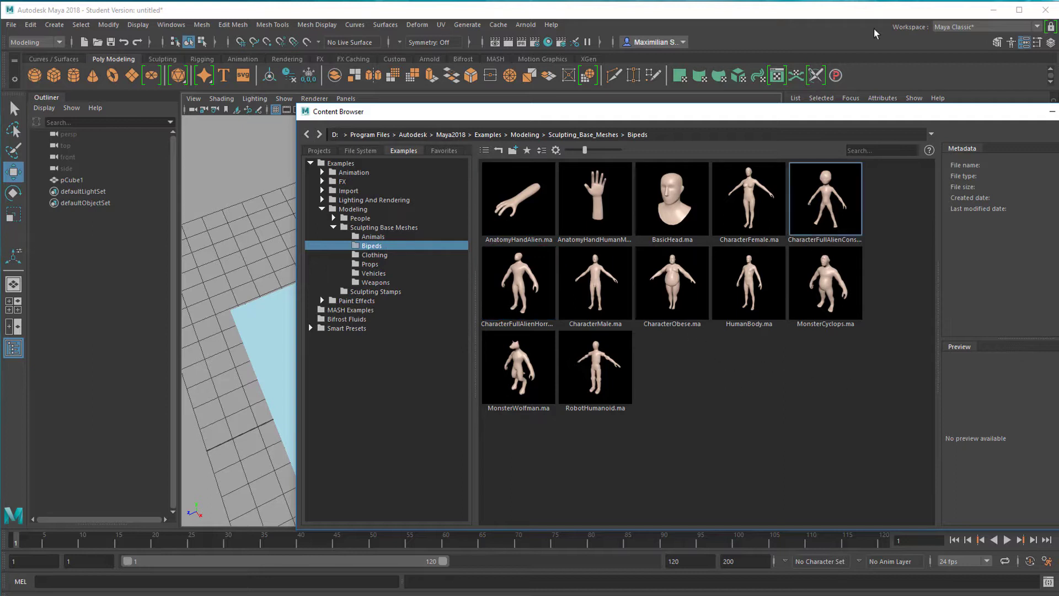
left_click_drag(807, 113, 956, 141)
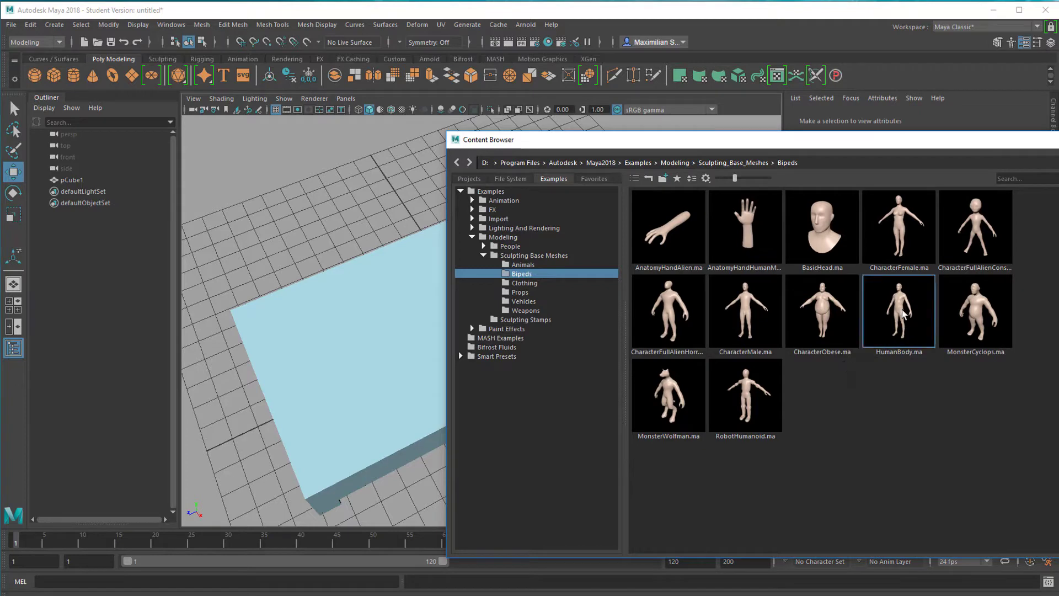
left_click_drag(903, 313, 361, 219)
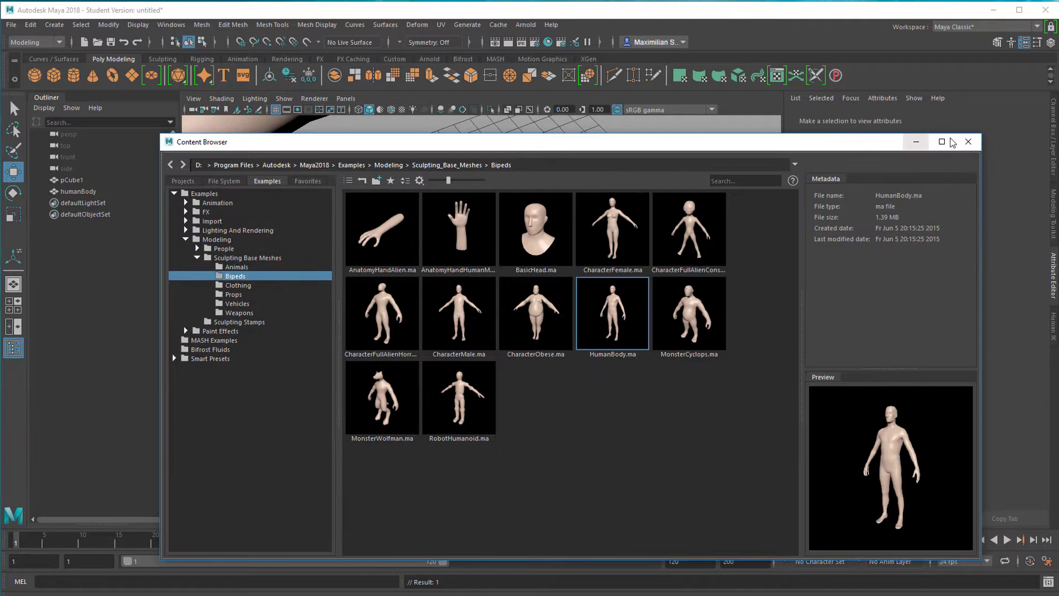
left_click(968, 141)
scroll(589, 312, "down", 5)
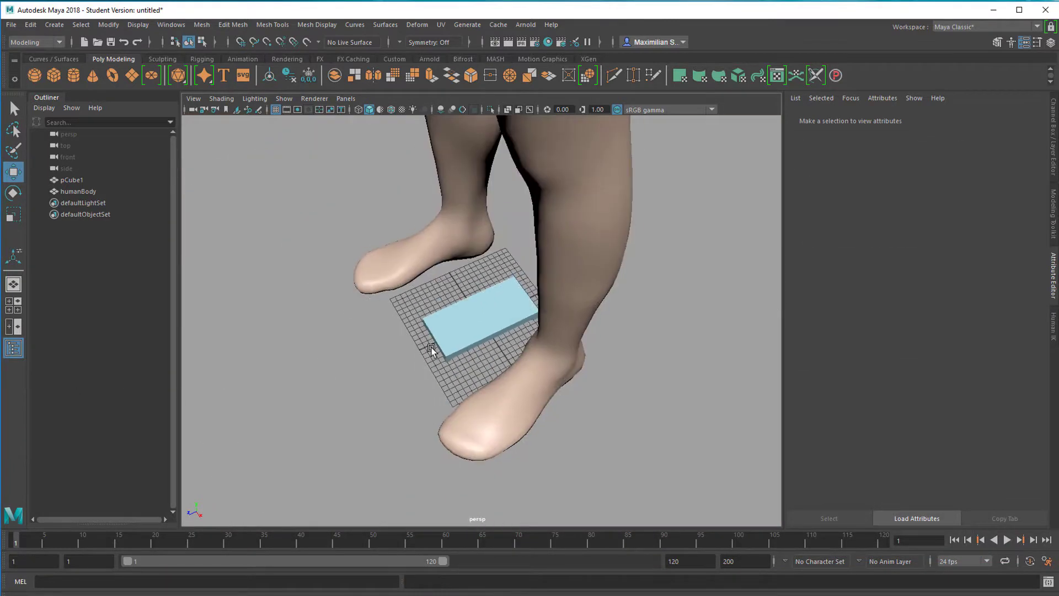
left_click_drag(386, 381, 449, 360, "alt")
Step: Scale humanBody down, place it on the bed, then enlarge it slightly
scroll(513, 329, "up", 4)
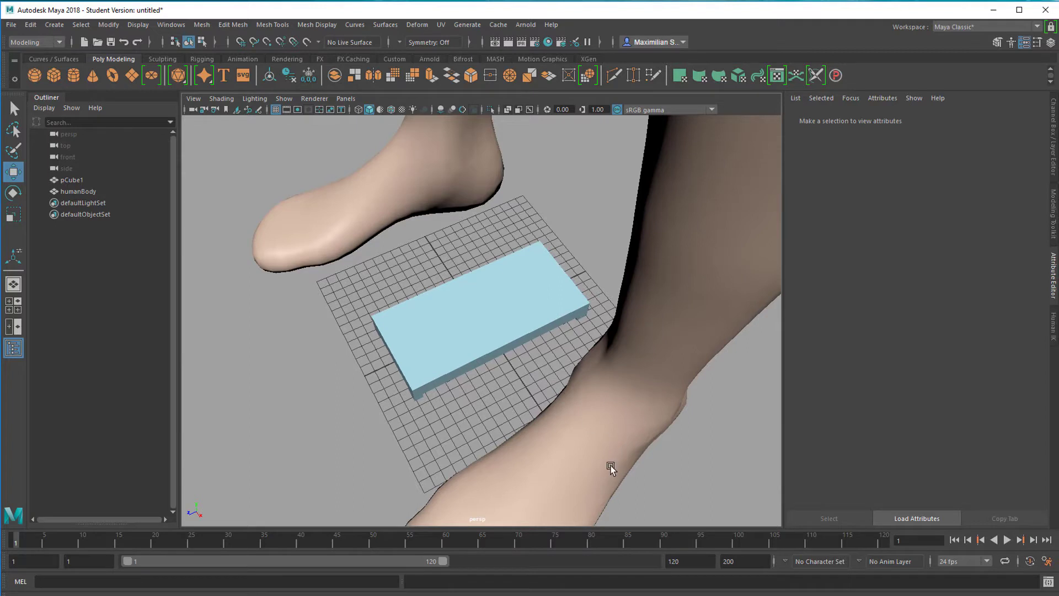
left_click(602, 450)
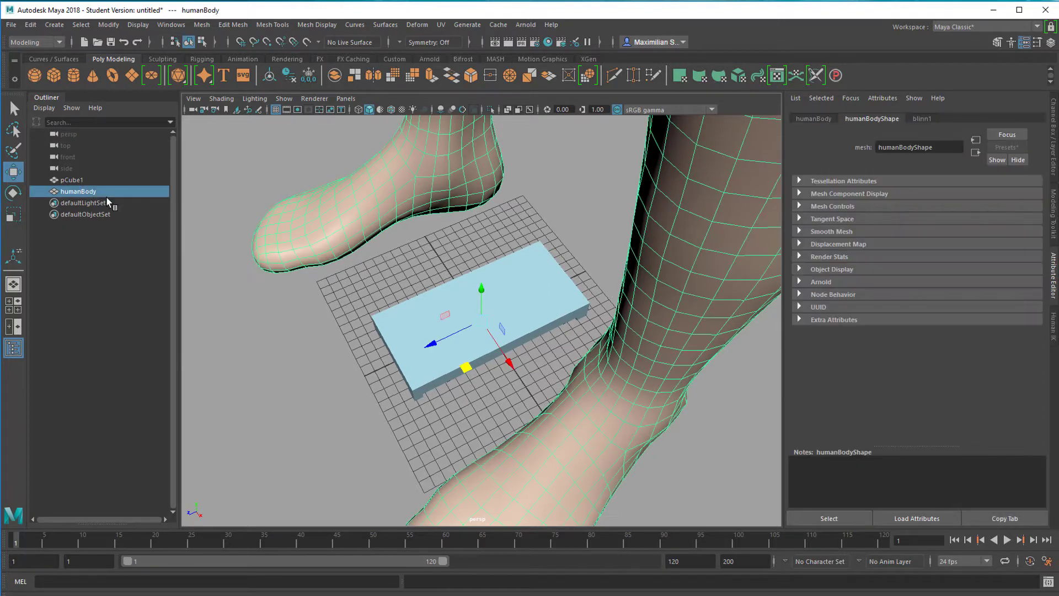
key("r")
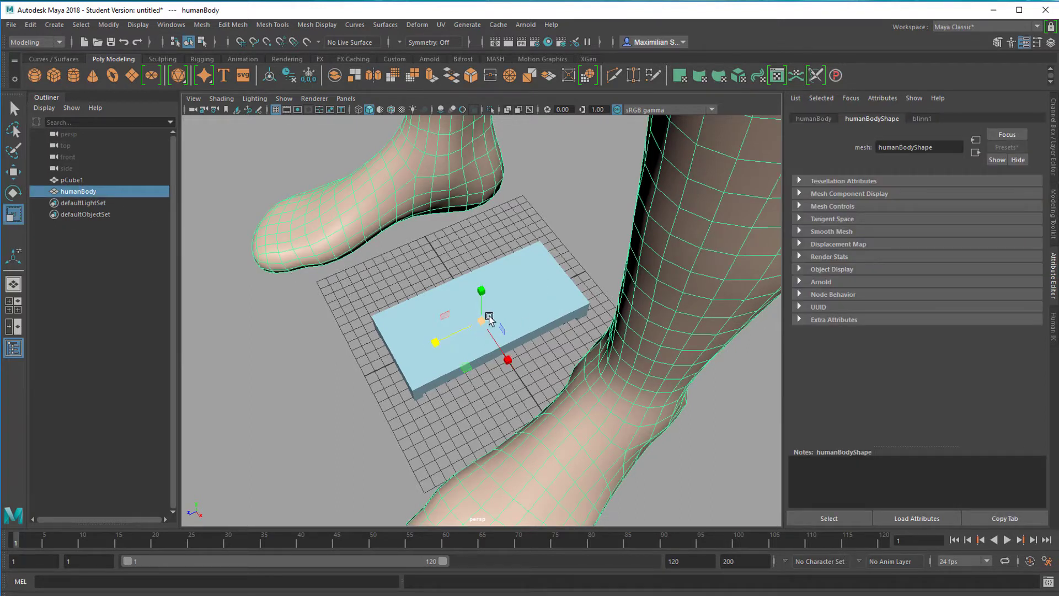
left_click_drag(482, 321, 303, 348)
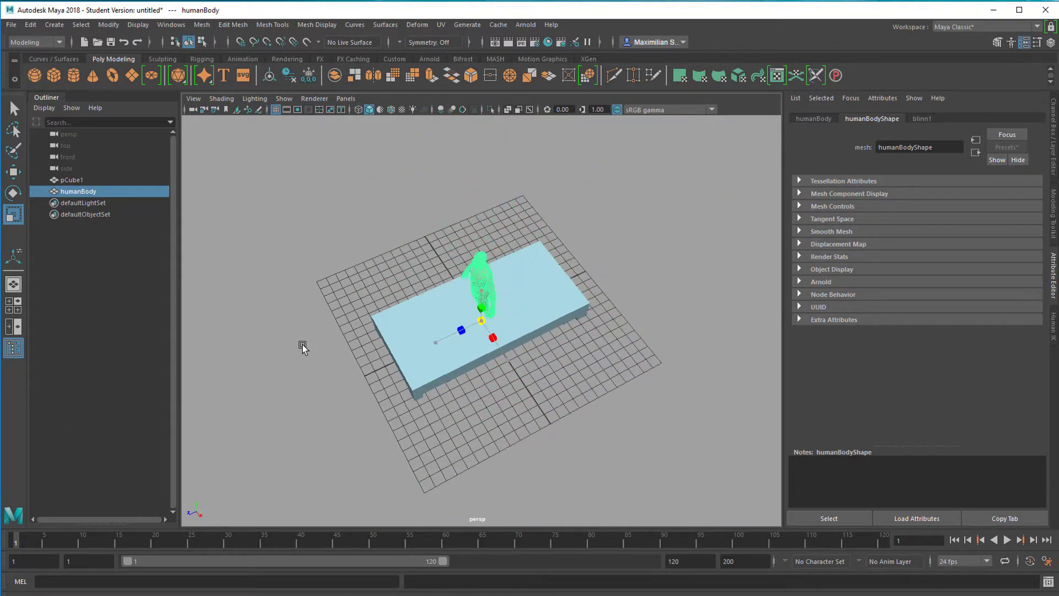
right_click_drag(358, 335, 572, 331, "alt")
left_click_drag(571, 331, 496, 346, "alt")
key("w")
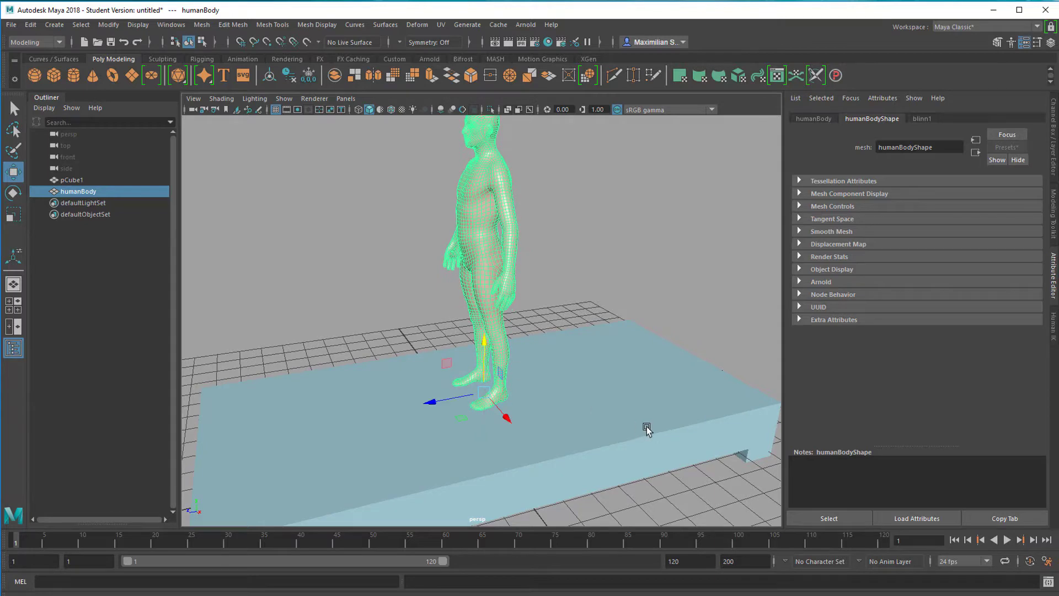
left_click_drag(577, 432, 416, 457, "alt")
key("r")
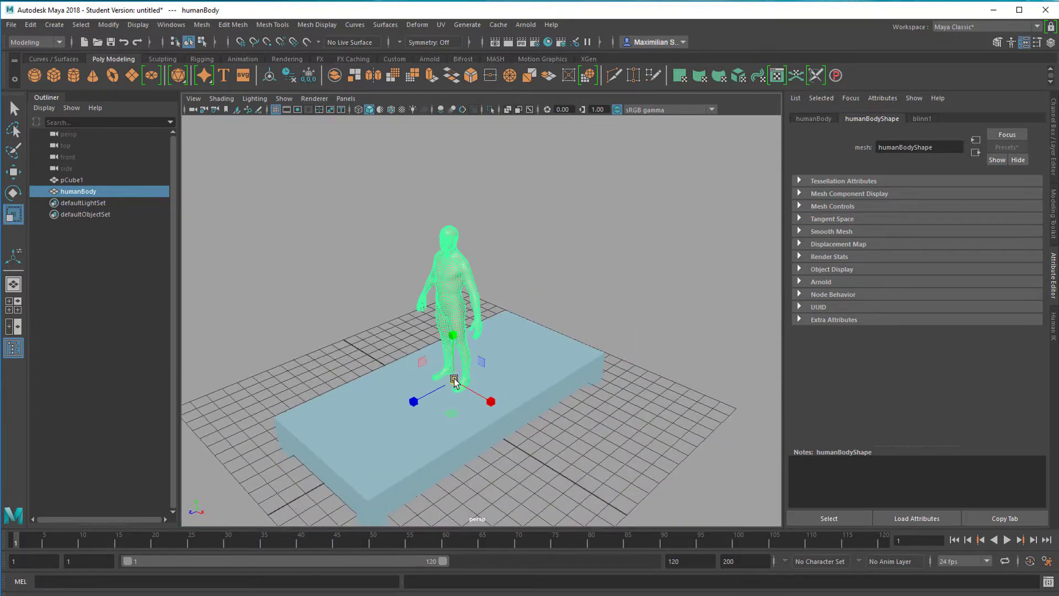
left_click_drag(454, 381, 412, 422)
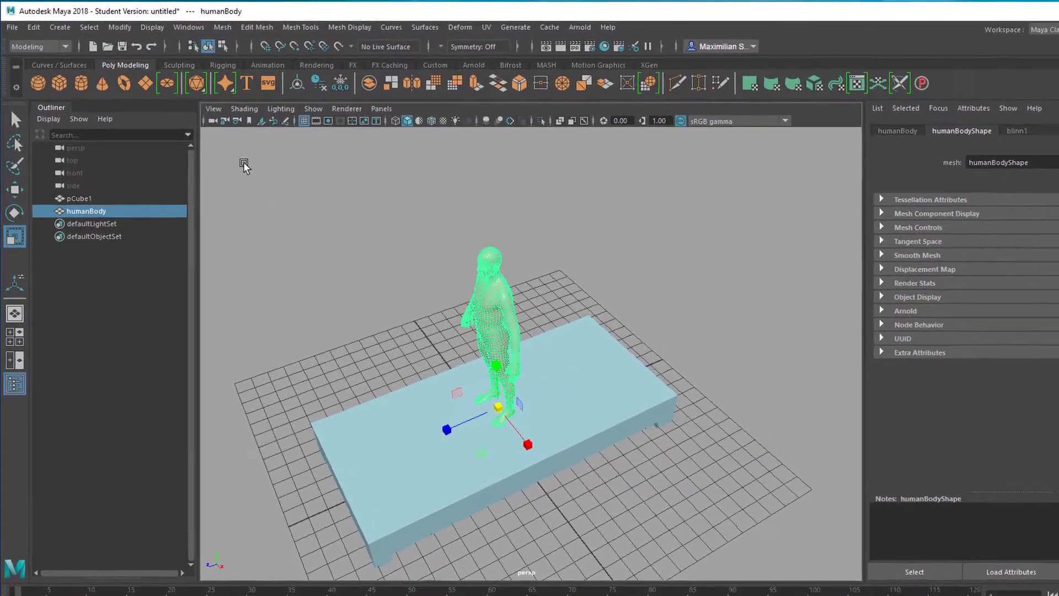
Step: Switch to the Rigging menu set and Auto-Rig the figure with Skeleton > Quick Rig
left_click(65, 47)
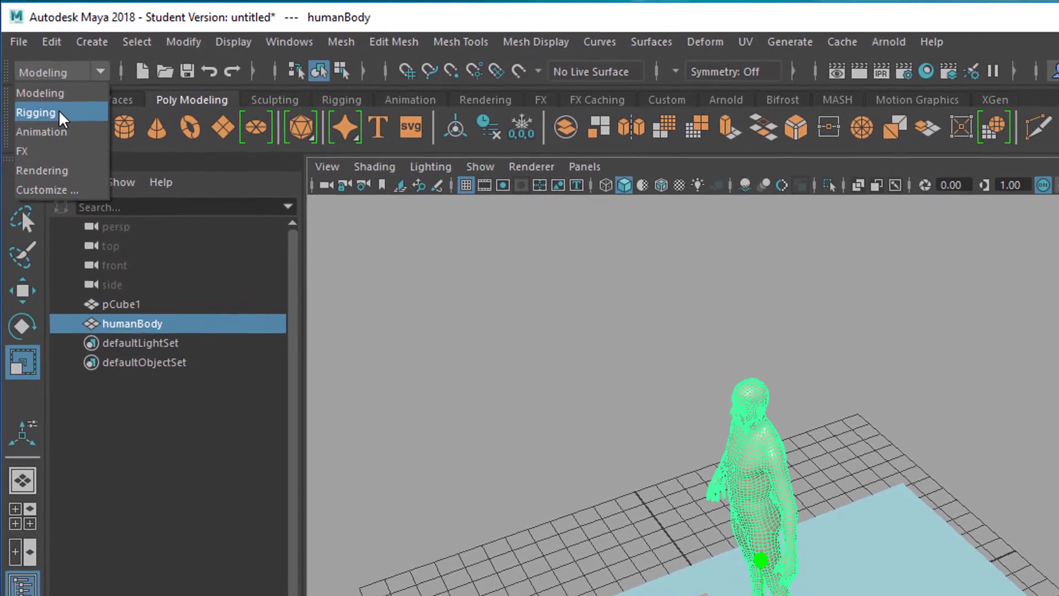
left_click(61, 117)
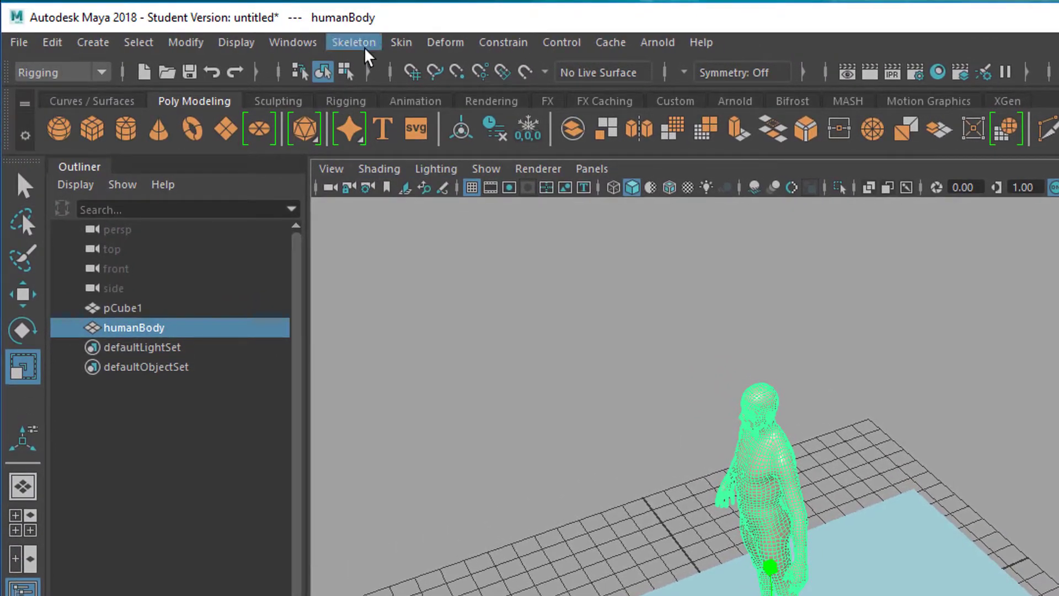
left_click(358, 42)
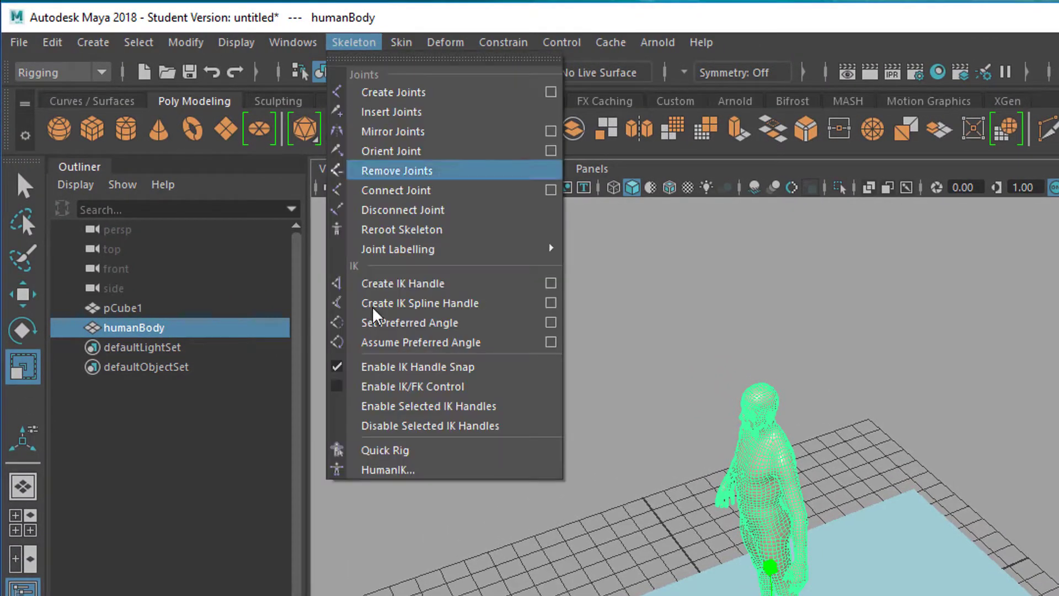
left_click(429, 451)
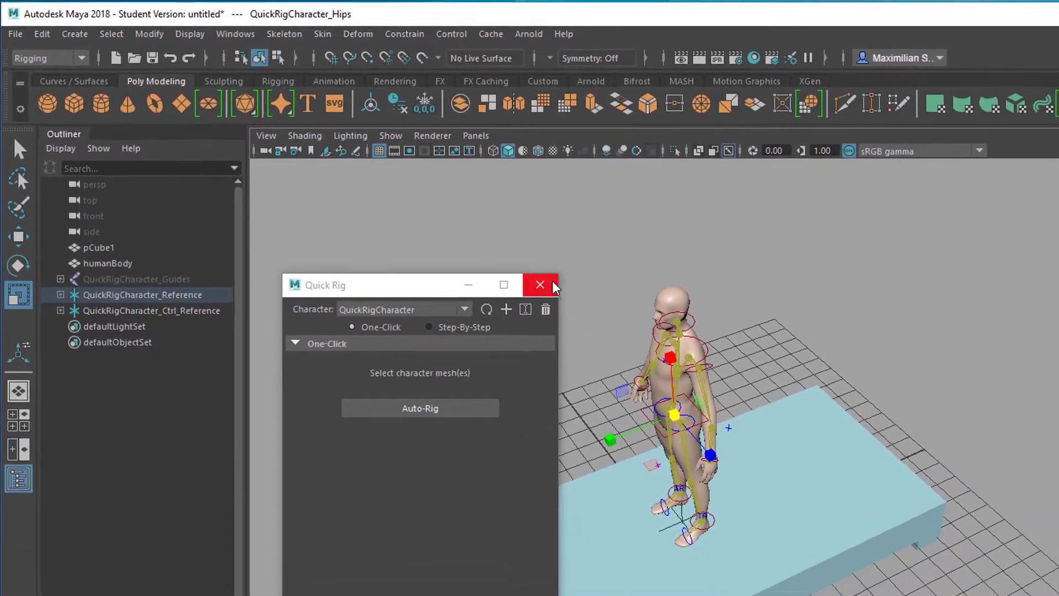
left_click(551, 286)
left_click_drag(756, 550, 729, 513, "alt")
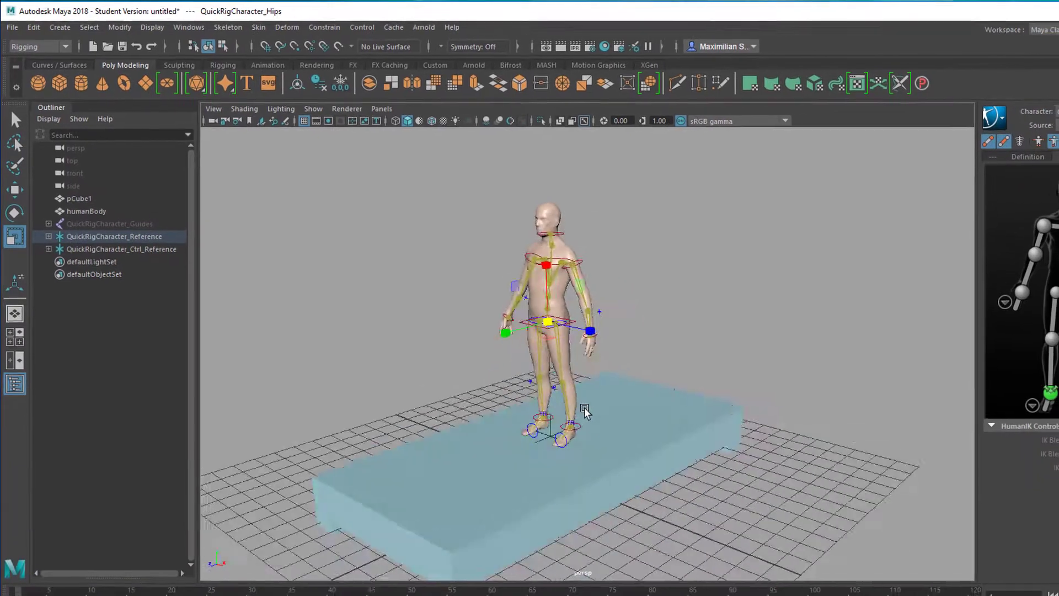
left_click_drag(585, 411, 535, 412, "alt")
mouse_move(485, 374)
left_mouse_down("alt")
mouse_move(465, 385)
mouse_move(477, 387)
left_mouse_up("alt")
right_click_drag(460, 381, 517, 248, "alt")
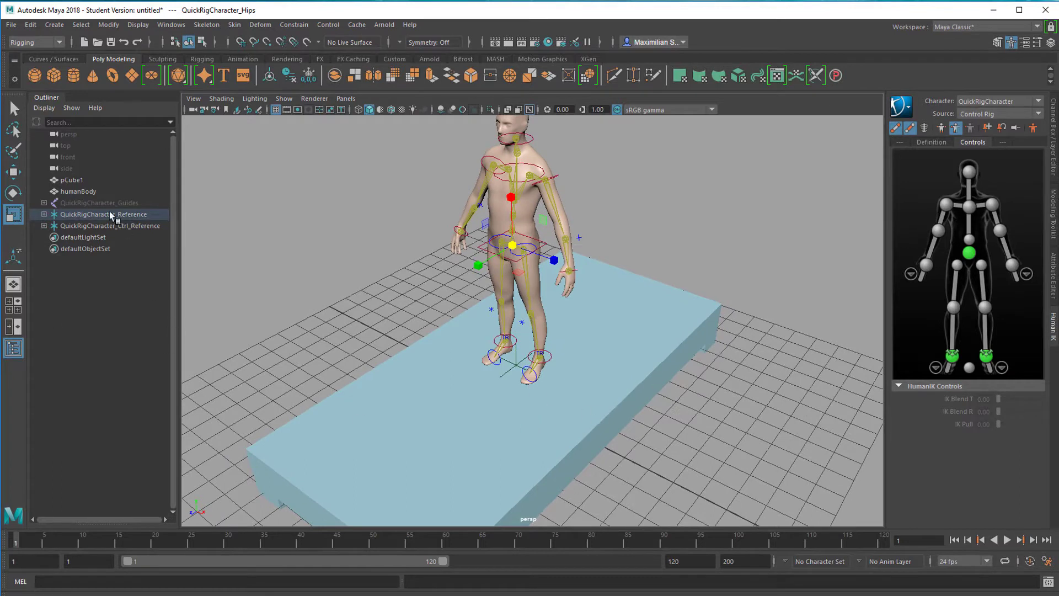
Step: Select the control rig and rotate the character backward to lie flat
left_click(80, 227)
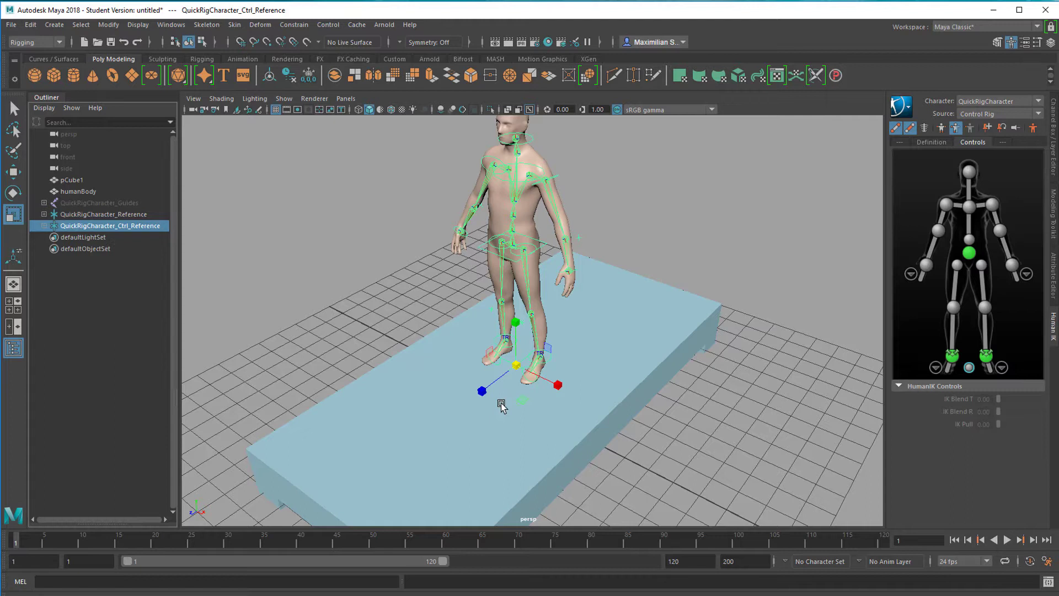
key("e")
left_click_drag(504, 354, 546, 296)
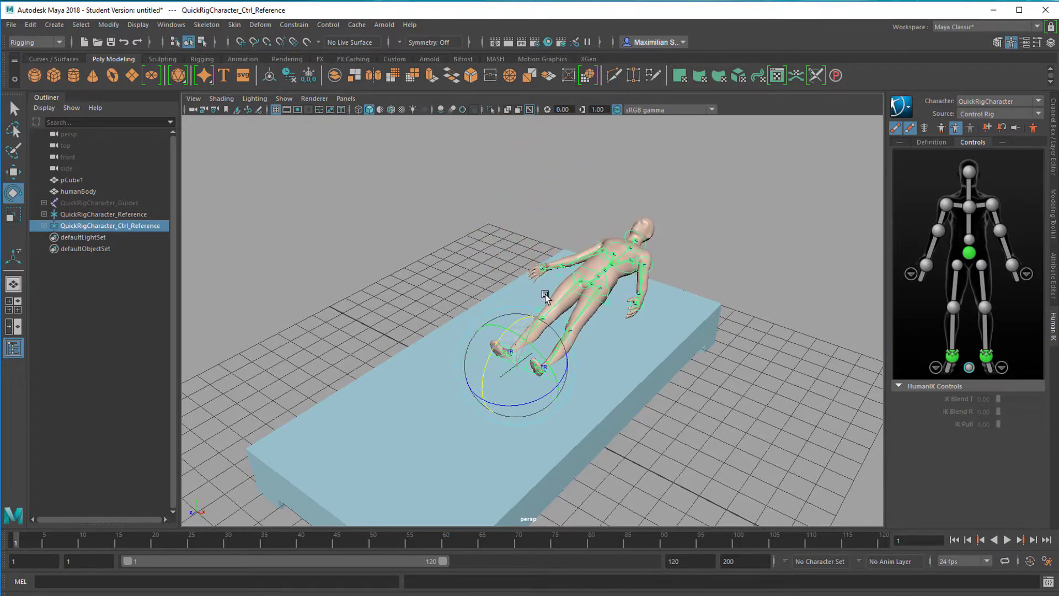
key("ctrl+z")
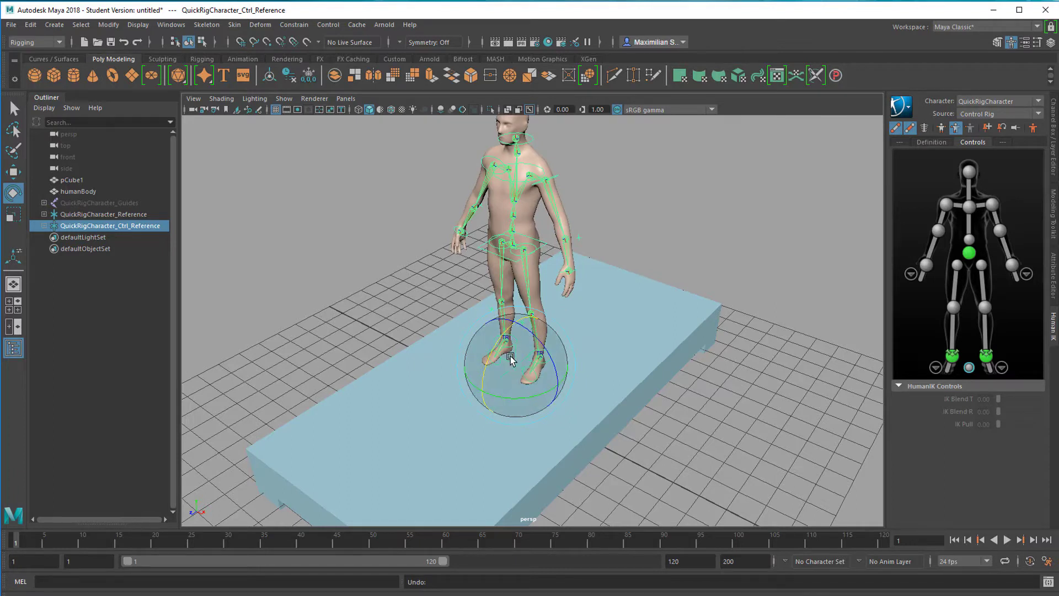
left_click_drag(487, 362, 548, 296)
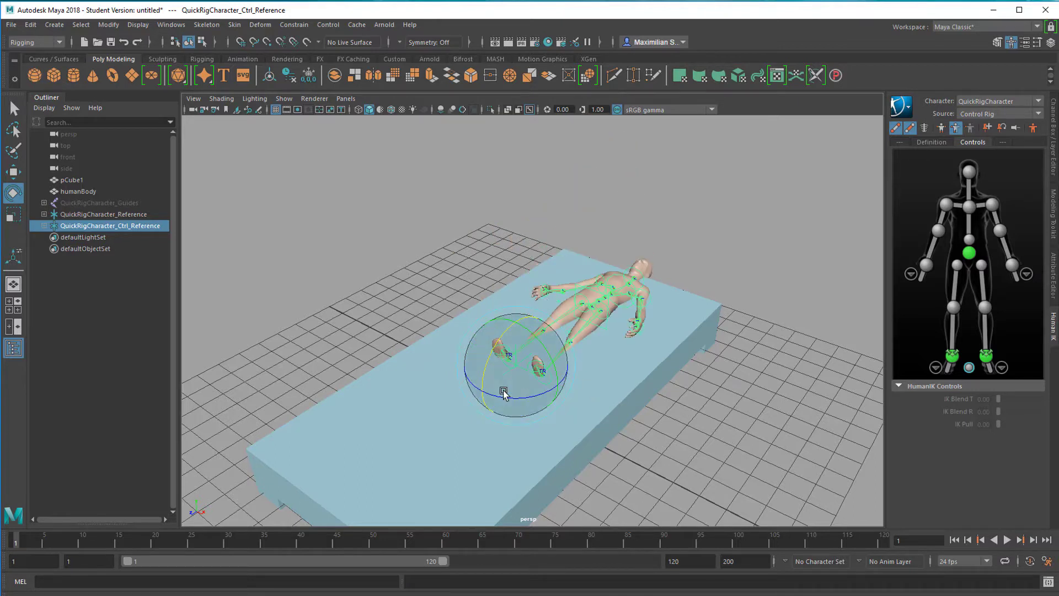
Step: Slide the character across the bed and stretch it along the bed's length
key("w")
left_click_drag(474, 396, 427, 397)
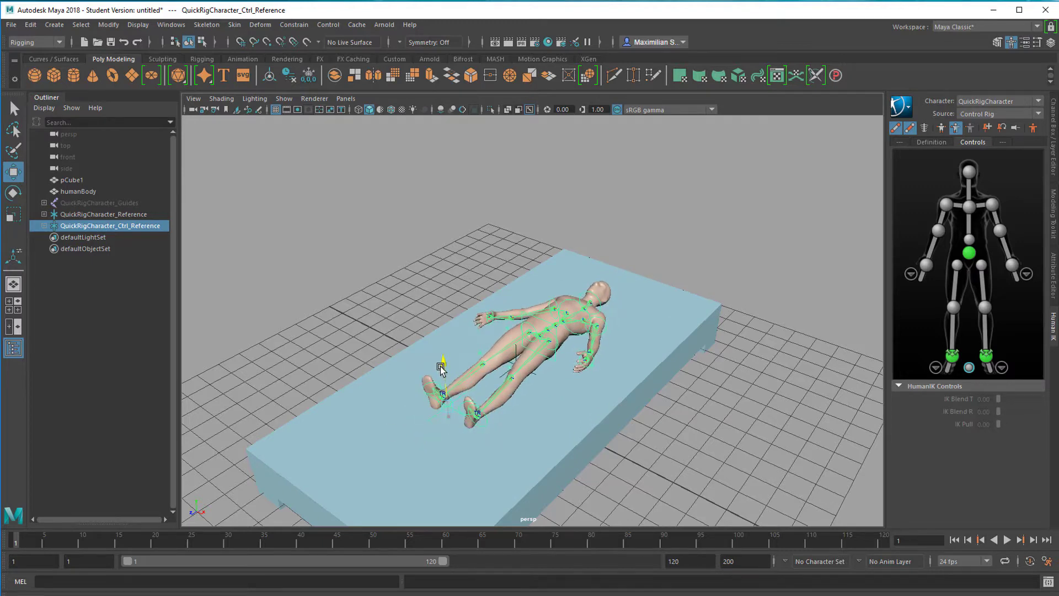
mouse_move(492, 432)
left_mouse_down("alt")
mouse_move(508, 449)
mouse_move(510, 441)
left_mouse_up("alt")
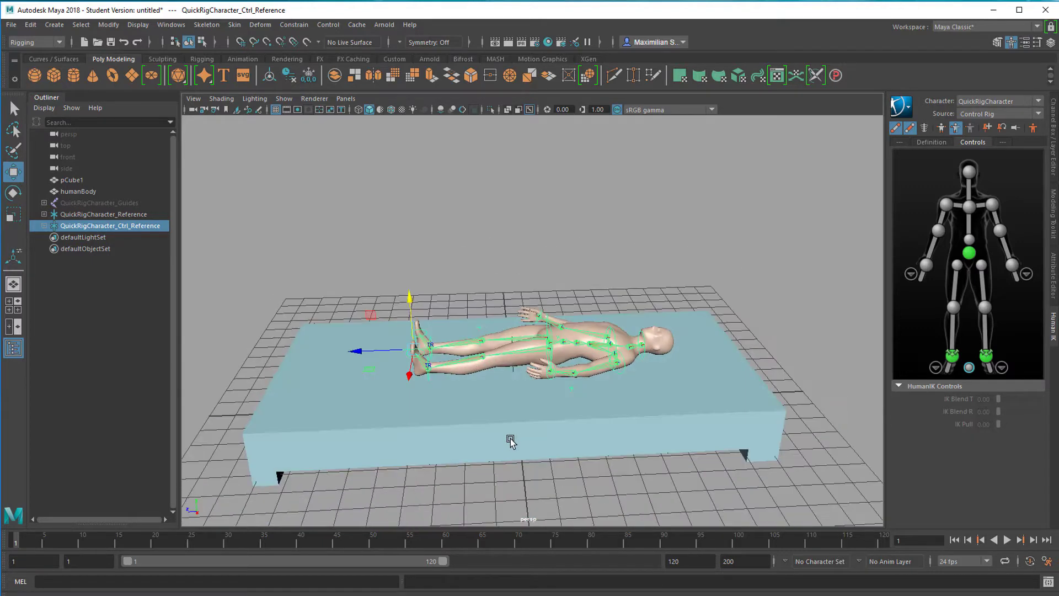
key("e")
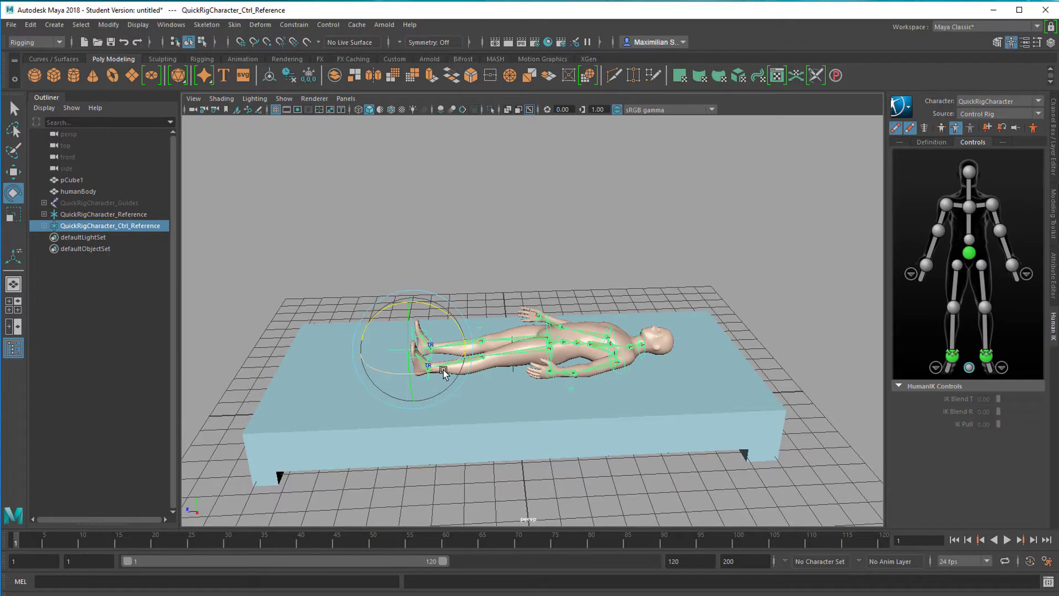
key("r")
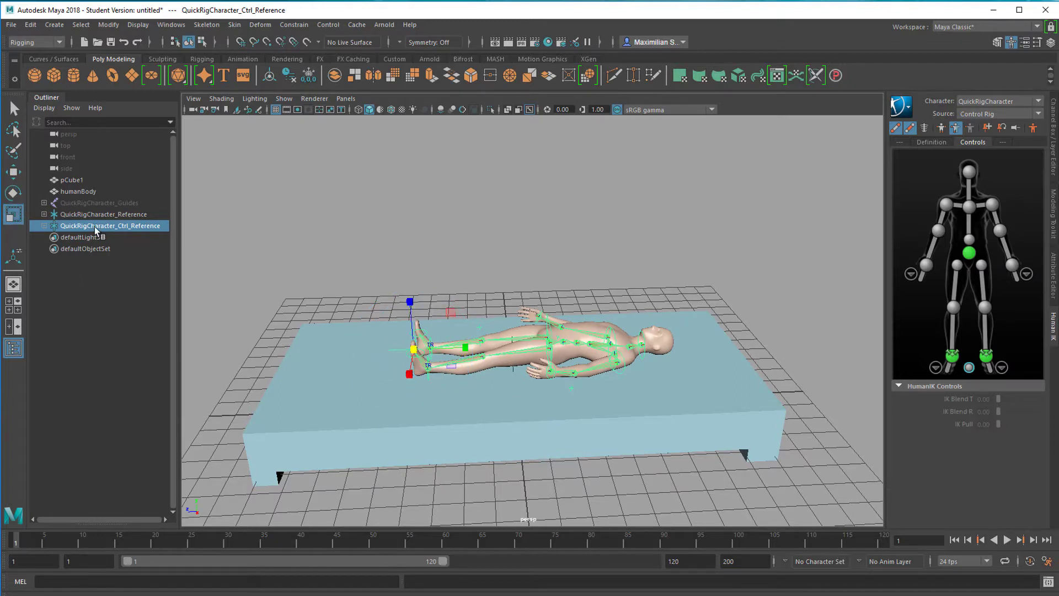
left_click_drag(414, 353, 475, 370)
key("w")
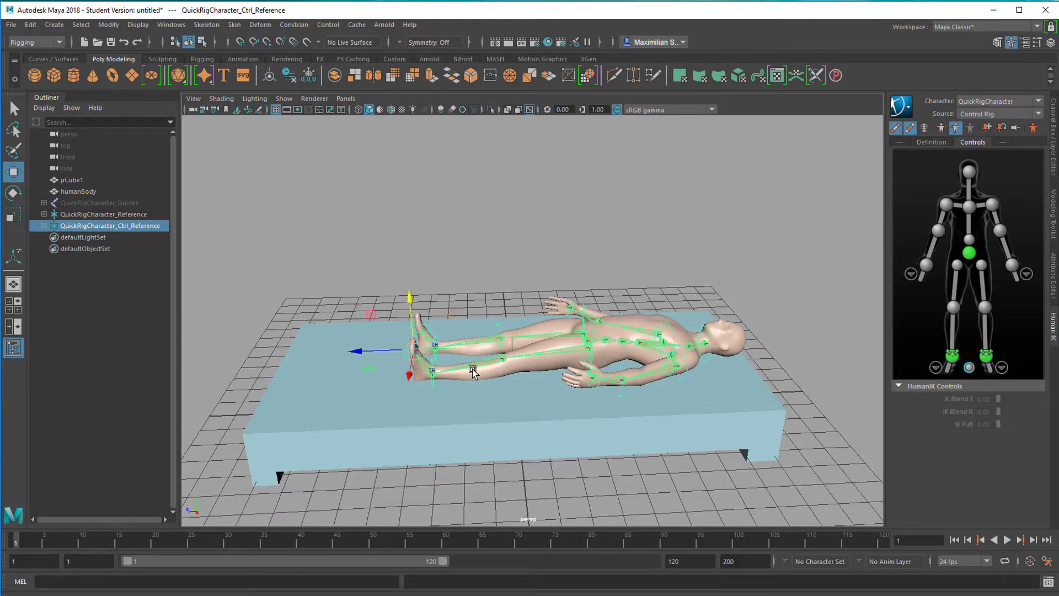
left_click_drag(356, 355, 313, 366)
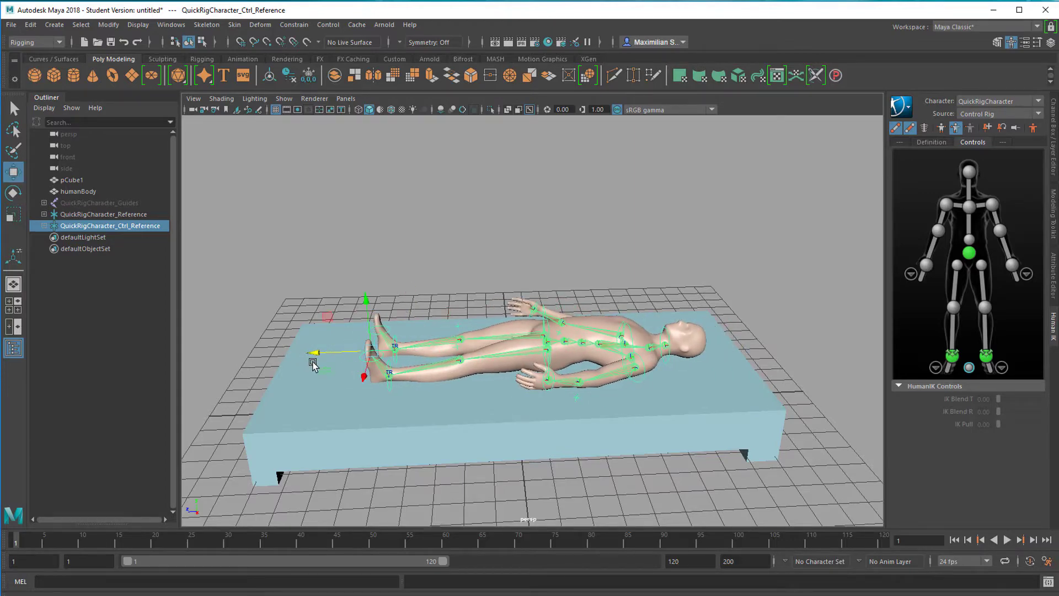
Step: Scale the character up uniformly and slide it toward the bed's foot
left_click_drag(400, 435, 427, 464, "alt")
key("r")
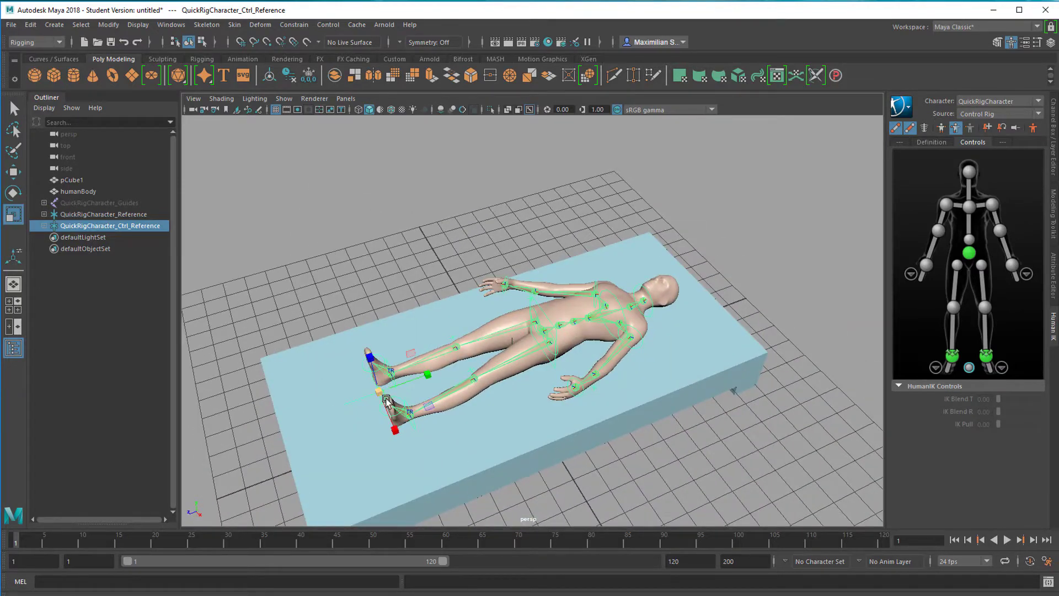
left_click_drag(380, 393, 415, 409)
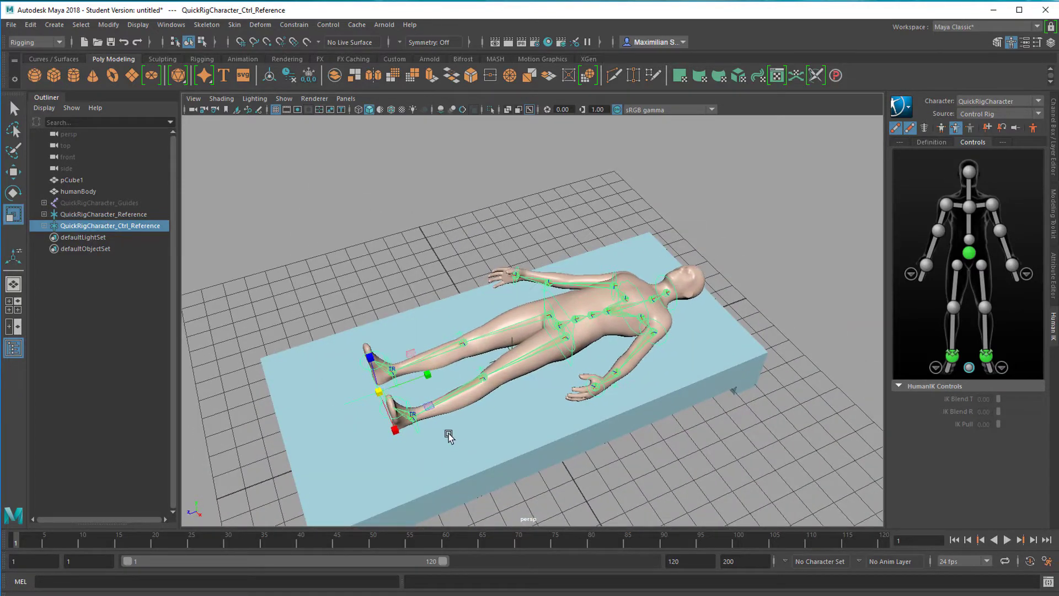
key("w")
left_click_drag(325, 411, 287, 426)
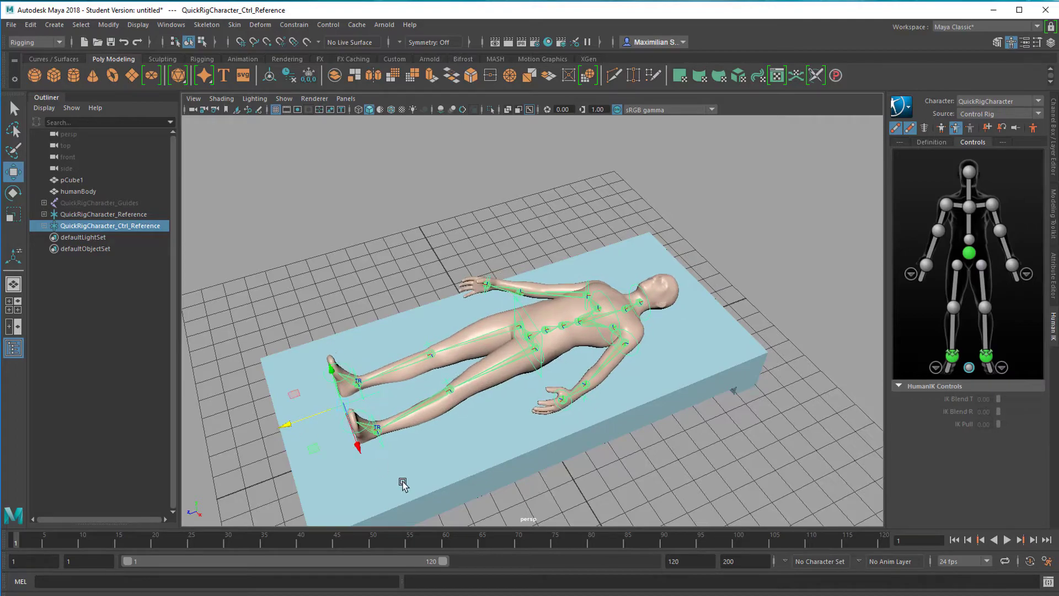
left_click_drag(402, 484, 599, 436, "alt")
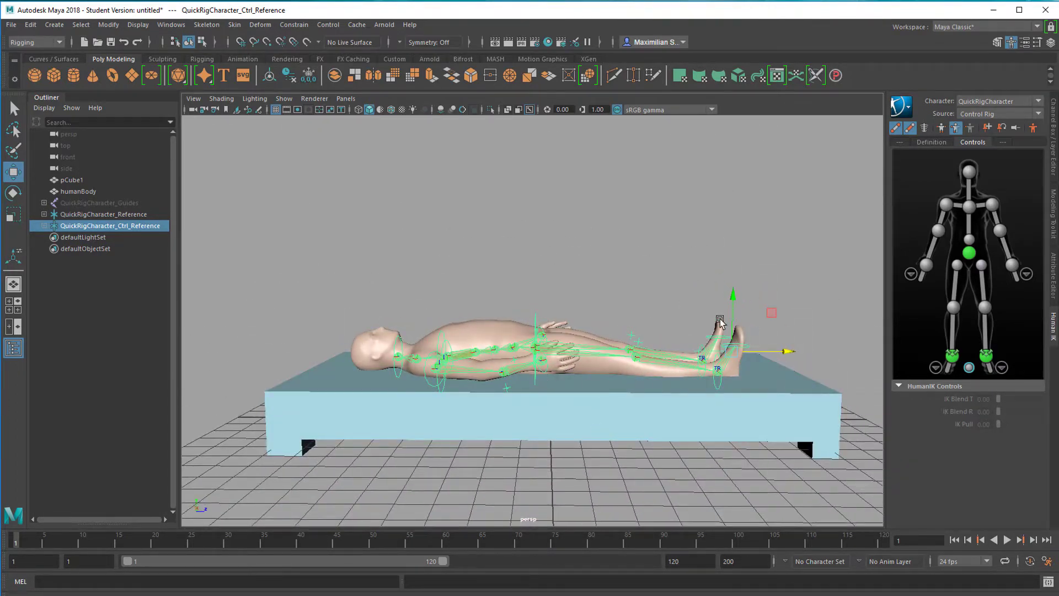
Step: Raise the character onto the bed and reposition and rotate the left foot at the ankle
left_click_drag(733, 300, 738, 301)
left_click_drag(635, 389, 444, 453, "alt")
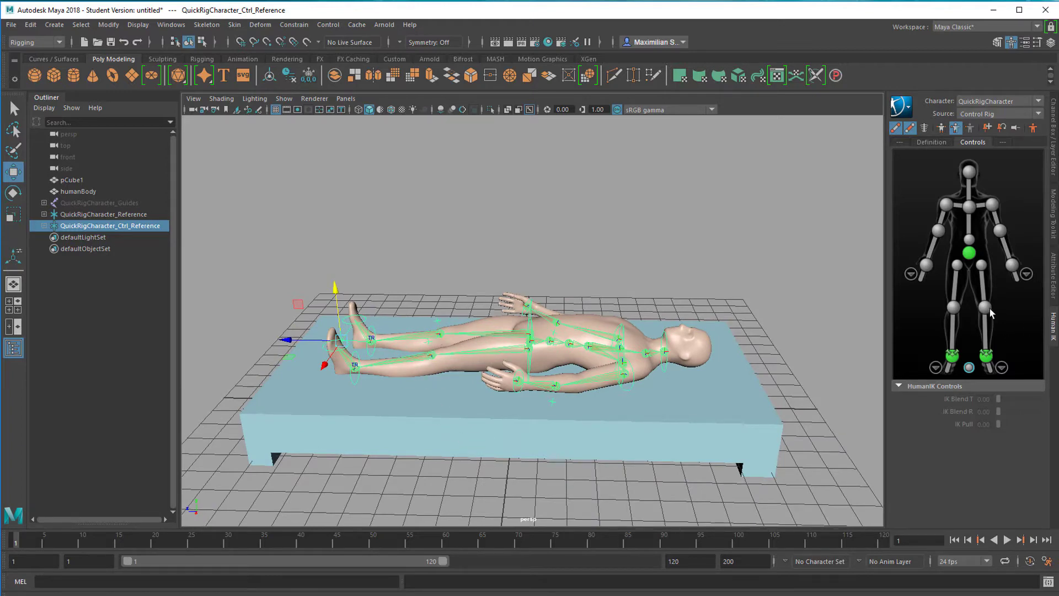
left_click(984, 307)
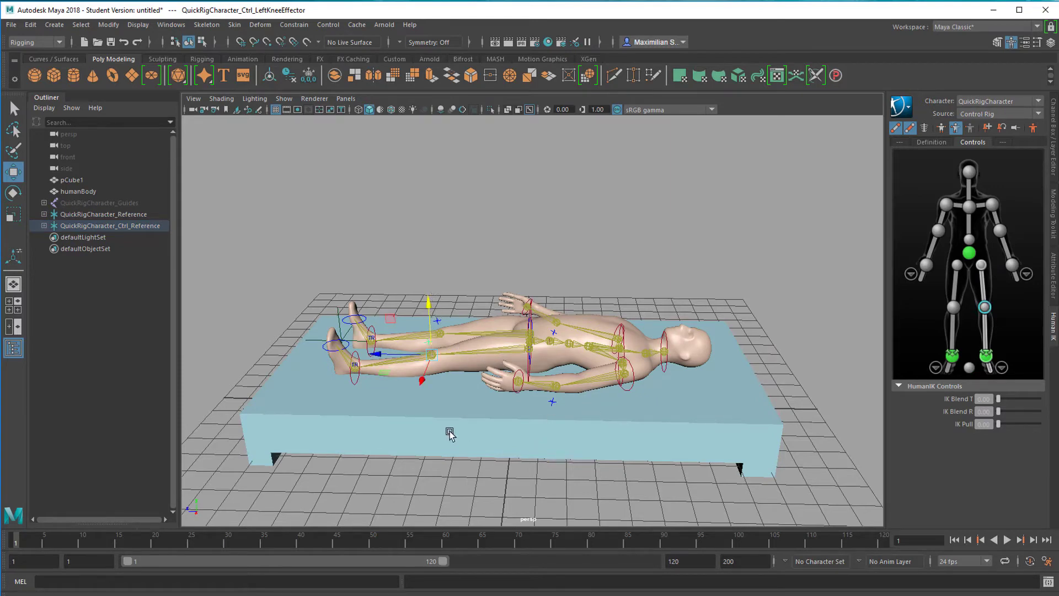
left_click_drag(352, 378, 331, 326)
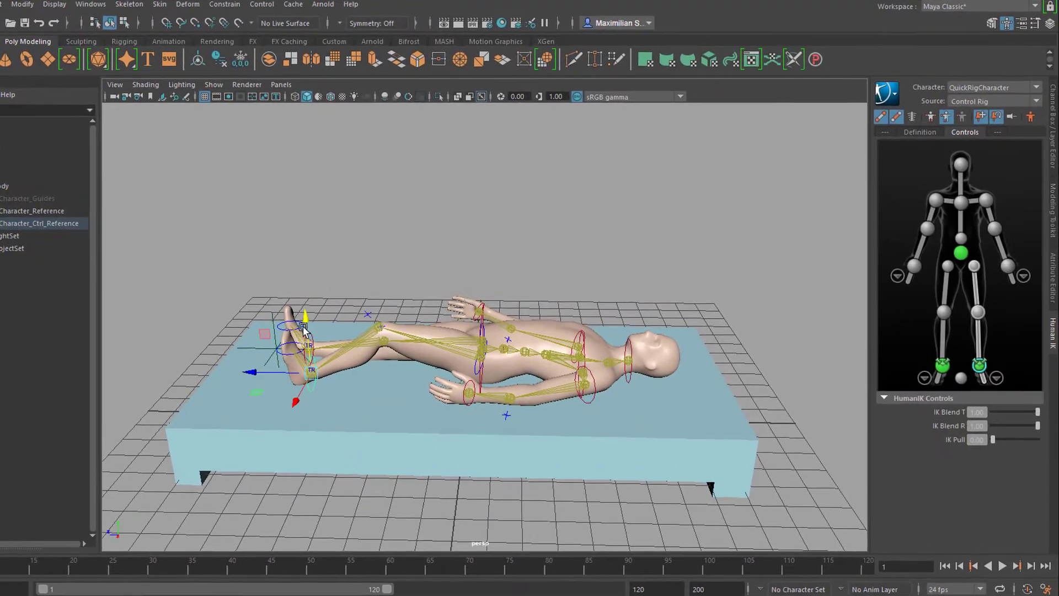
key("e")
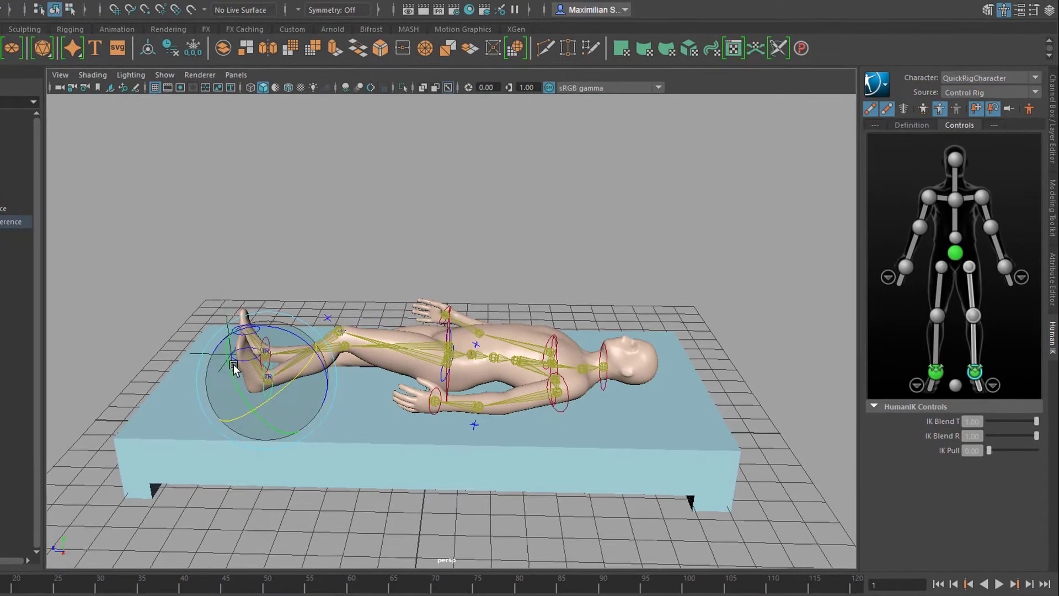
left_click_drag(219, 375, 215, 419)
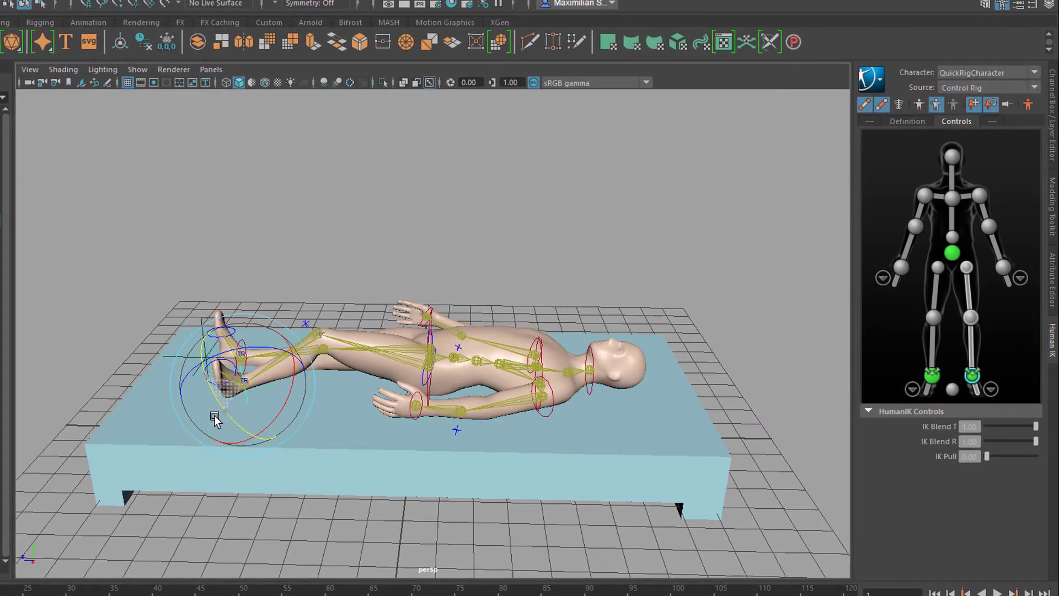
Step: Rotate one hand at the wrist and the left arm at the shoulder into a relaxed pose
left_click_drag(392, 501, 487, 537, "alt")
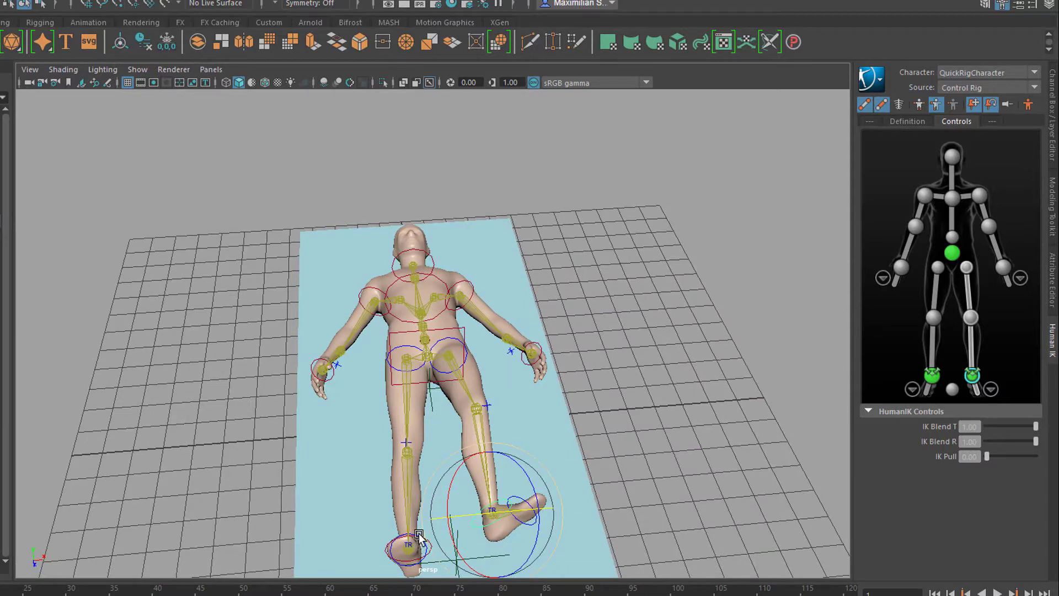
left_click_drag(367, 562, 707, 481, "alt")
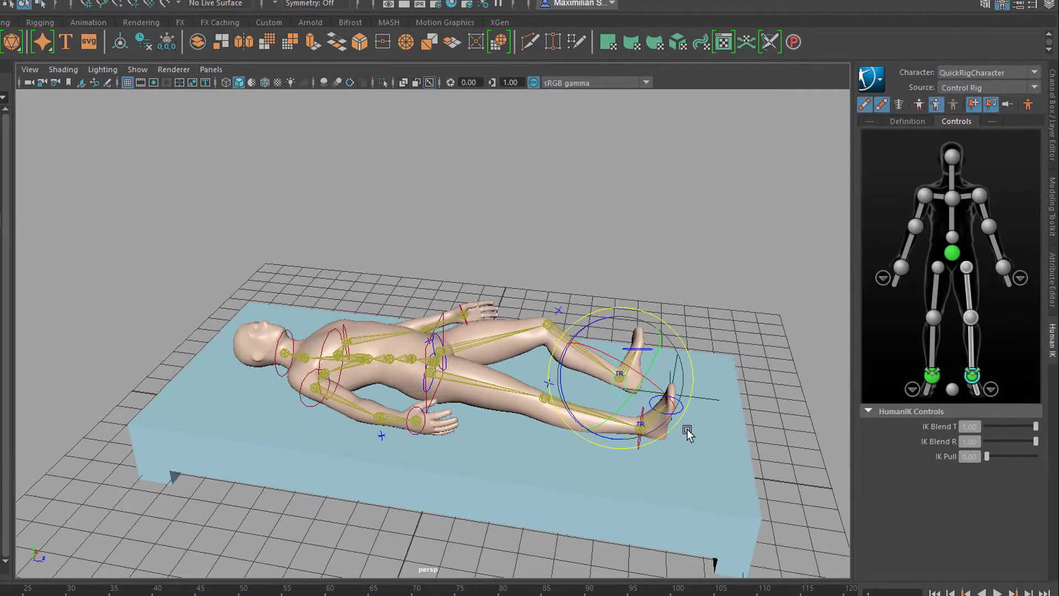
left_click(418, 421)
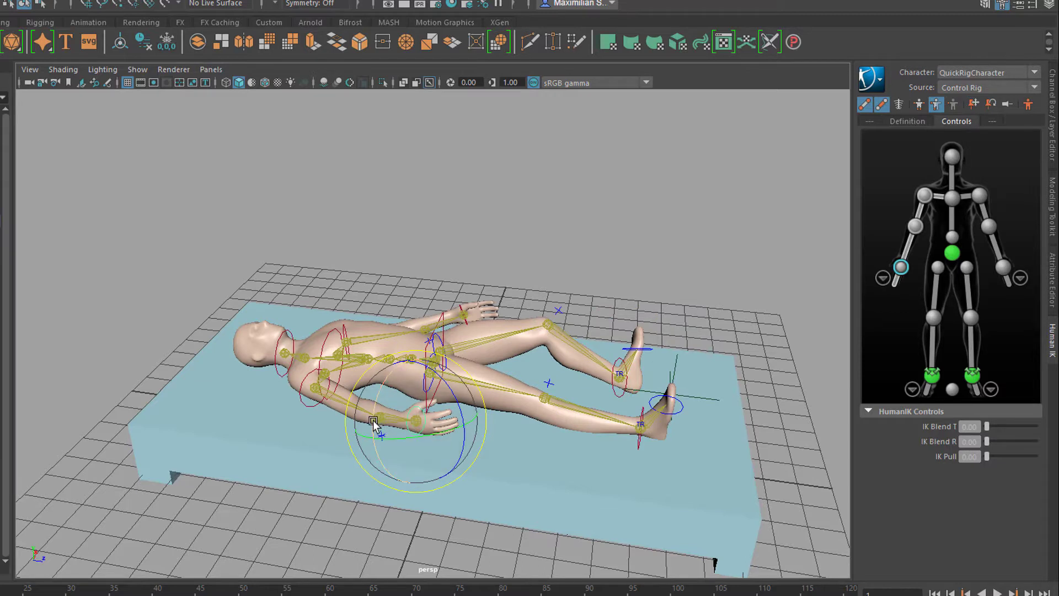
mouse_move(367, 429)
left_mouse_down()
mouse_move(391, 372)
mouse_move(382, 439)
left_mouse_up()
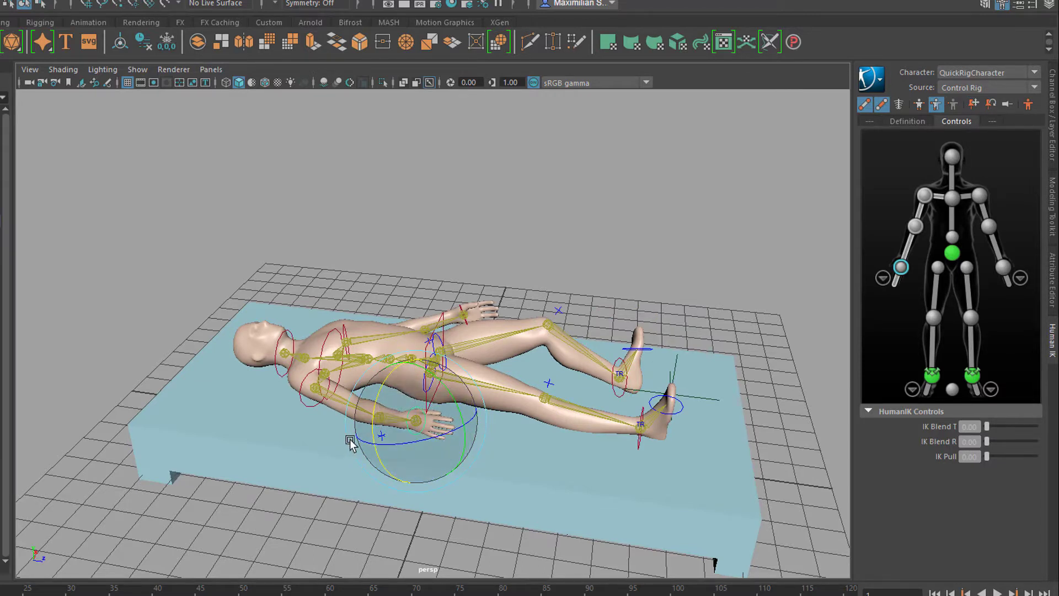
left_click(303, 389)
left_click_drag(270, 389, 300, 363)
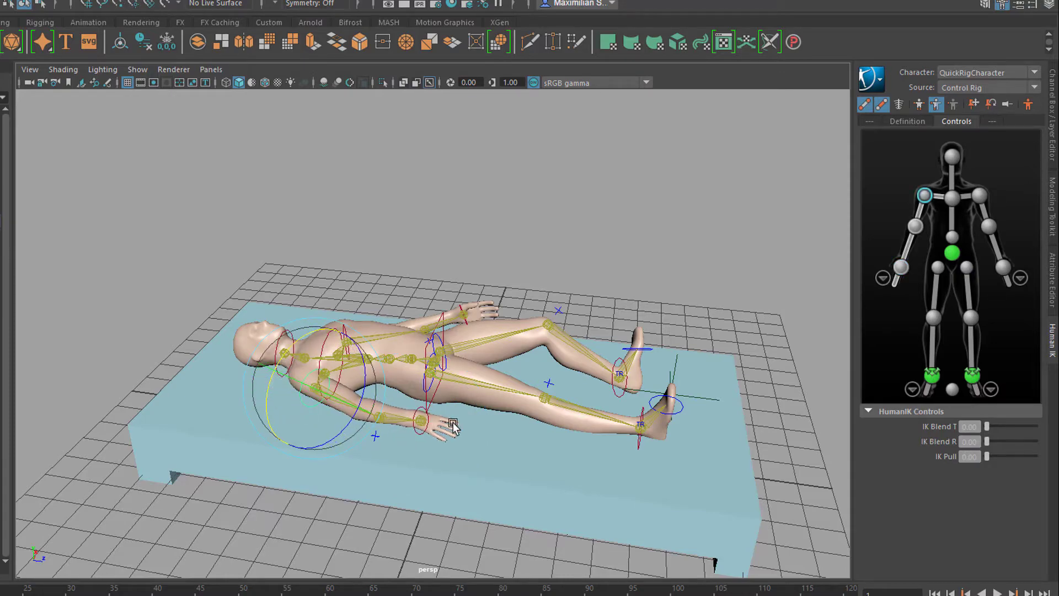
Step: Pull the other wrist and arm in toward the body and rest the hand along the bed
left_click_drag(450, 419, 353, 447, "alt")
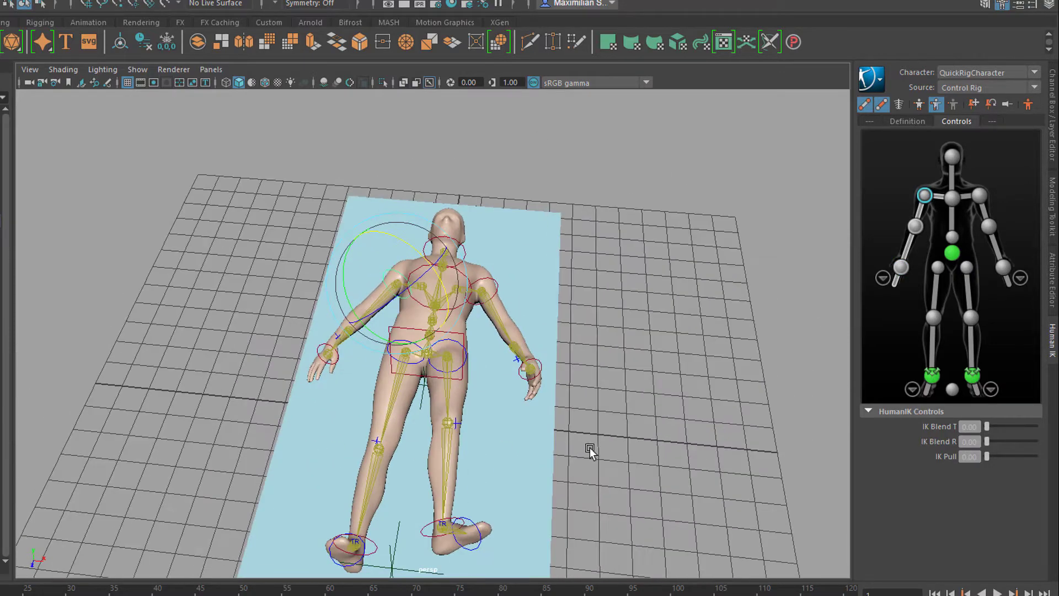
left_click(538, 364)
key("w")
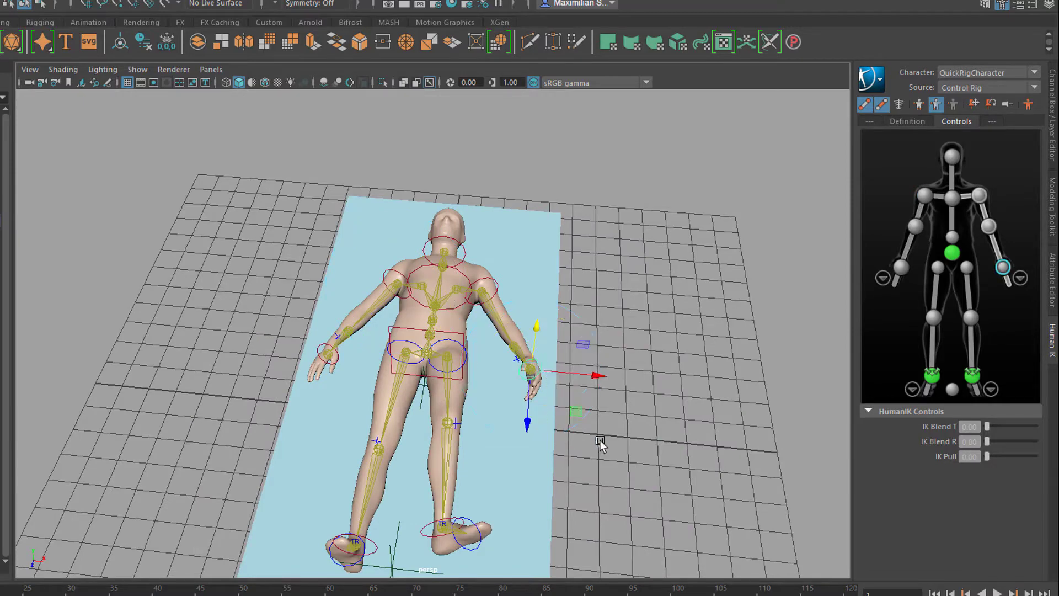
left_click_drag(600, 378, 574, 402)
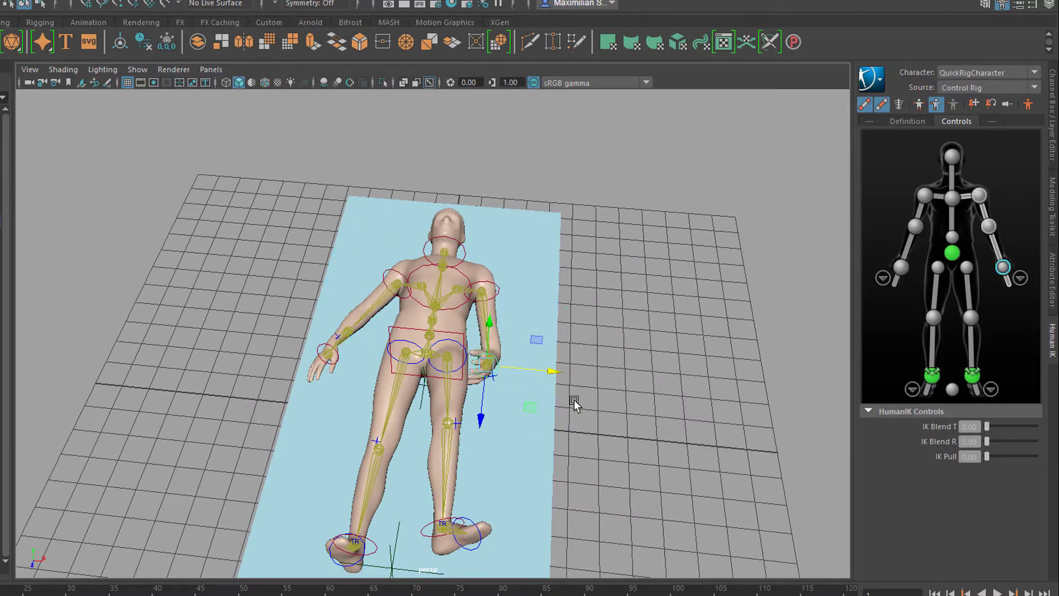
left_click_drag(576, 468, 428, 346, "alt")
mouse_move(365, 405)
left_mouse_down()
mouse_move(348, 414)
mouse_move(356, 411)
left_mouse_up()
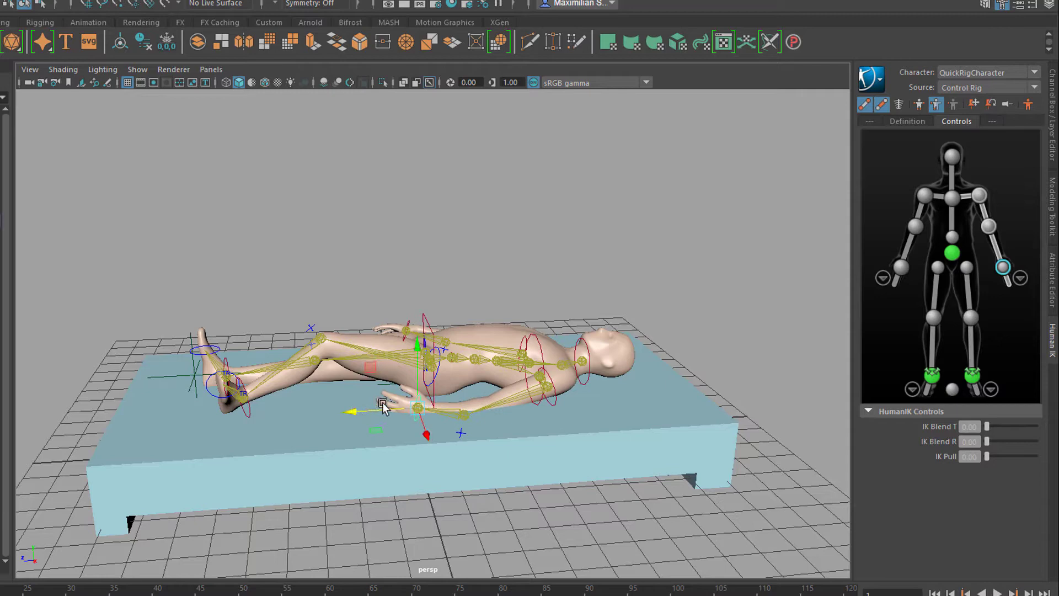
left_click_drag(558, 417, 553, 383, "alt")
left_click(547, 383)
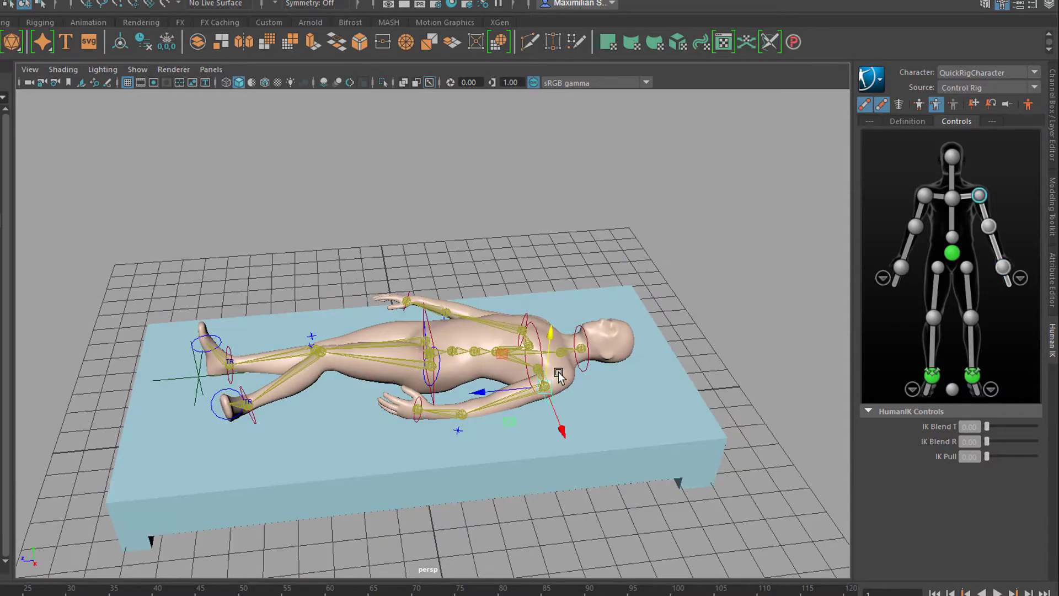
left_click_drag(555, 341, 424, 364, "alt")
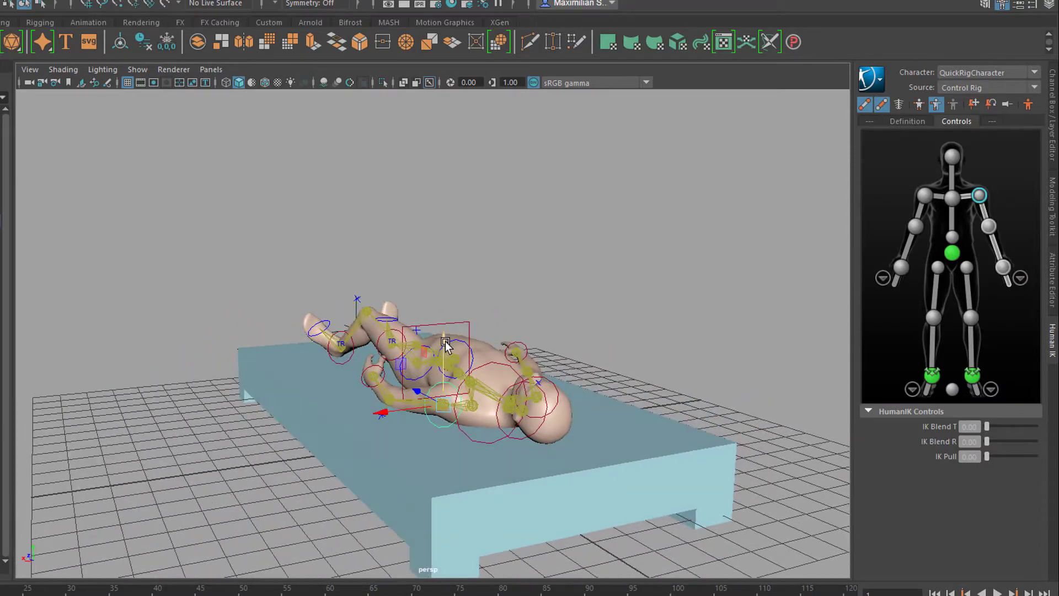
left_click_drag(399, 441, 712, 508, "alt")
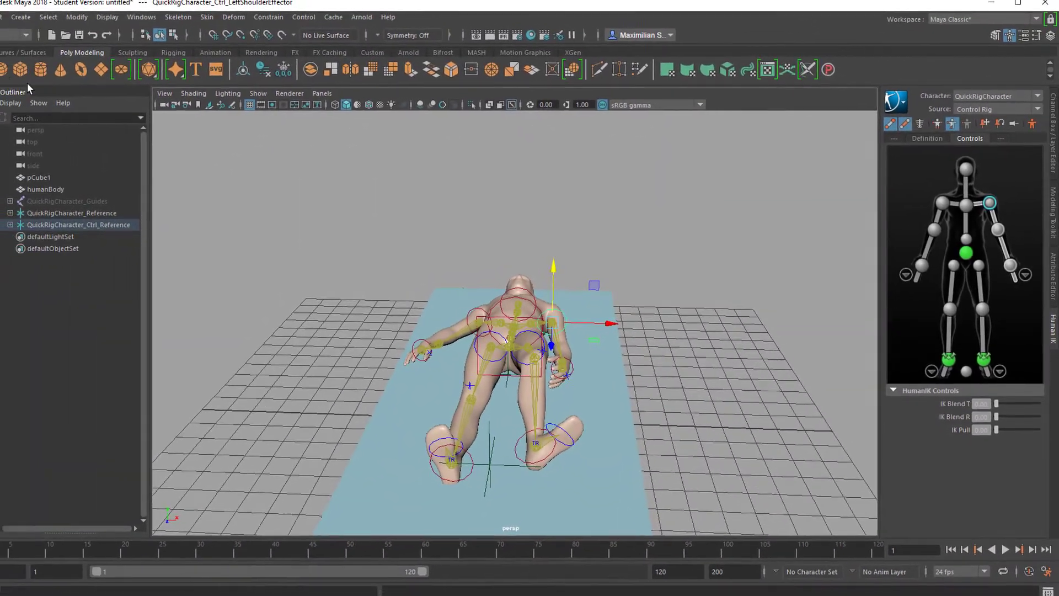
Step: Create pSphere1, stretch it into a long thin ellipsoid over the body, then delete it
left_click(2, 70)
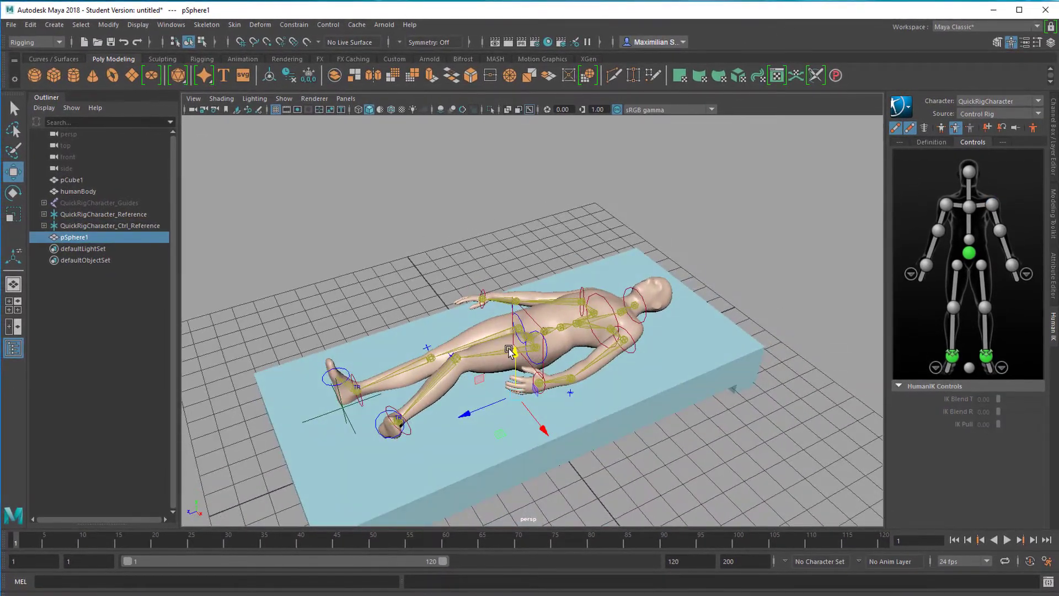
left_click_drag(521, 336, 534, 271)
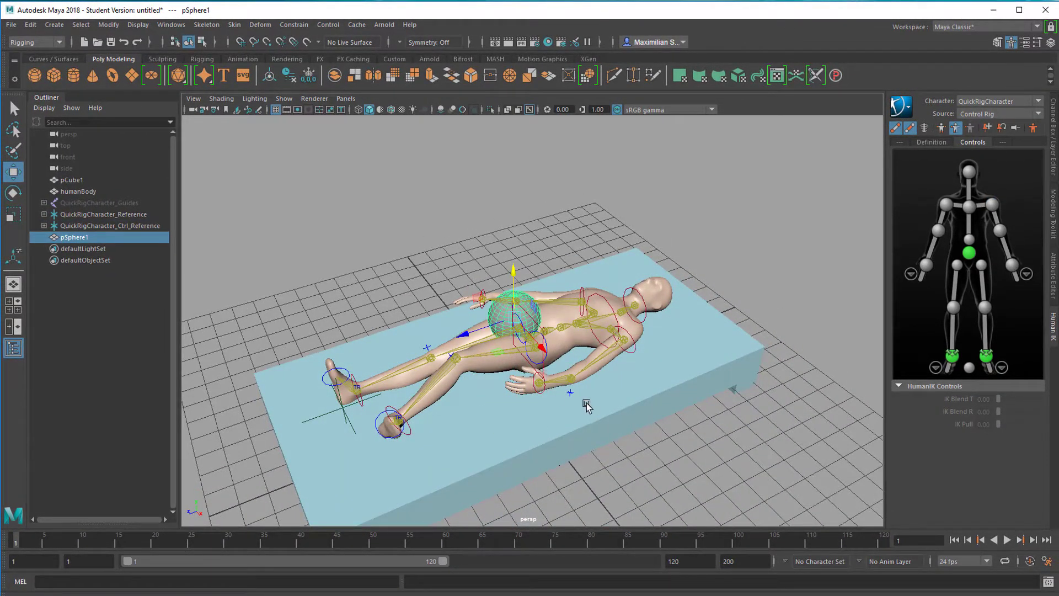
key("r")
key("w")
key("e")
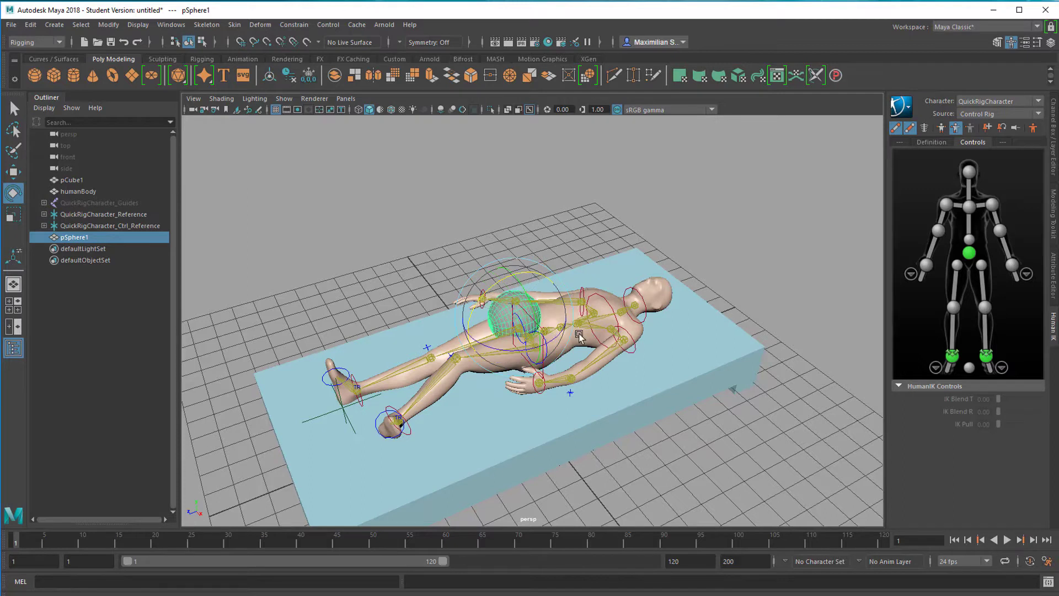
key("r")
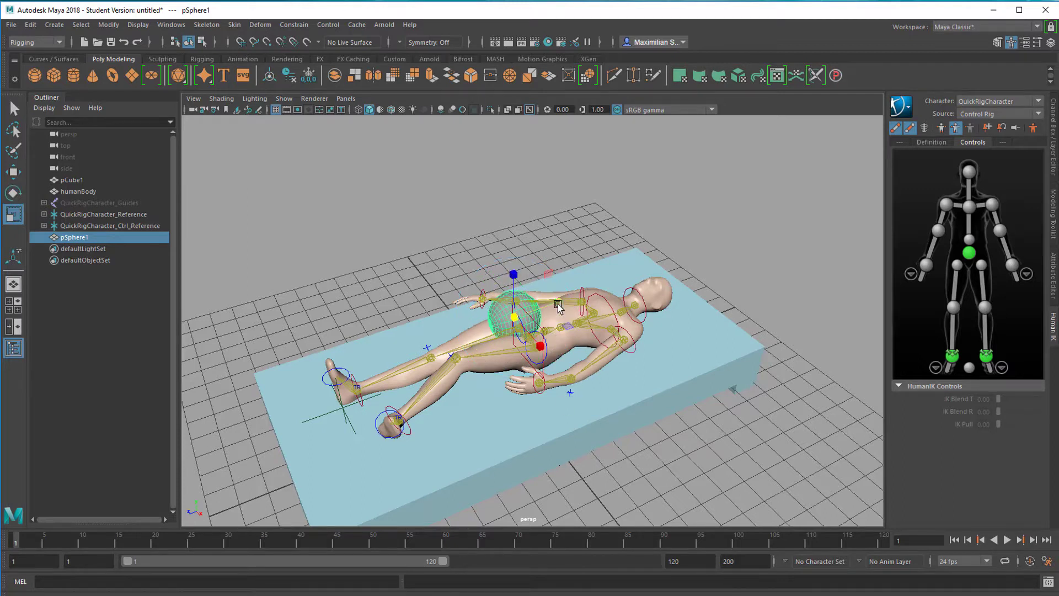
left_click_drag(559, 305, 736, 297)
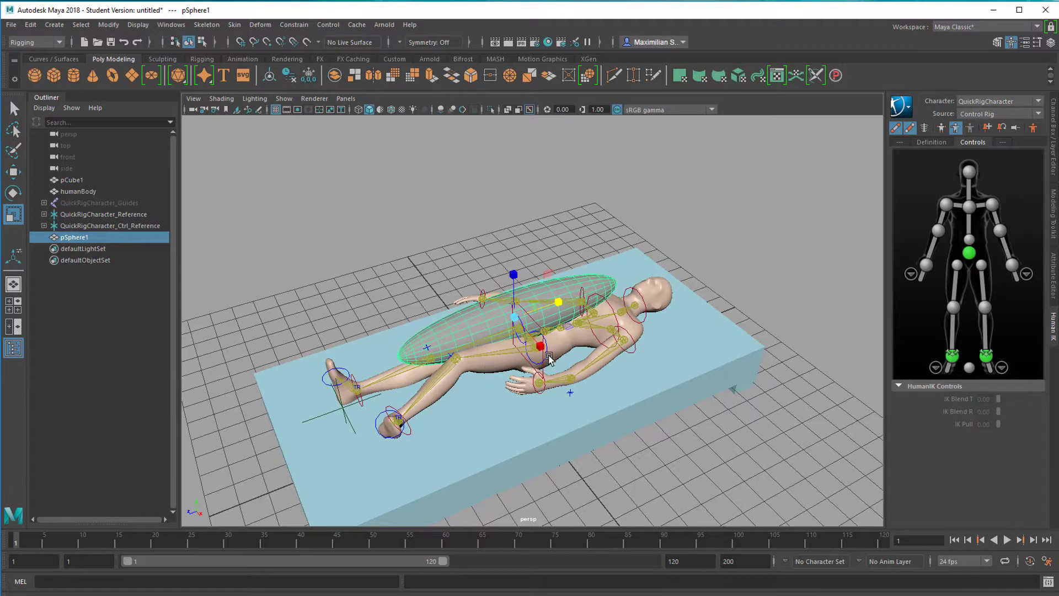
left_click_drag(547, 356, 506, 345)
left_click_drag(558, 305, 594, 296)
key("w")
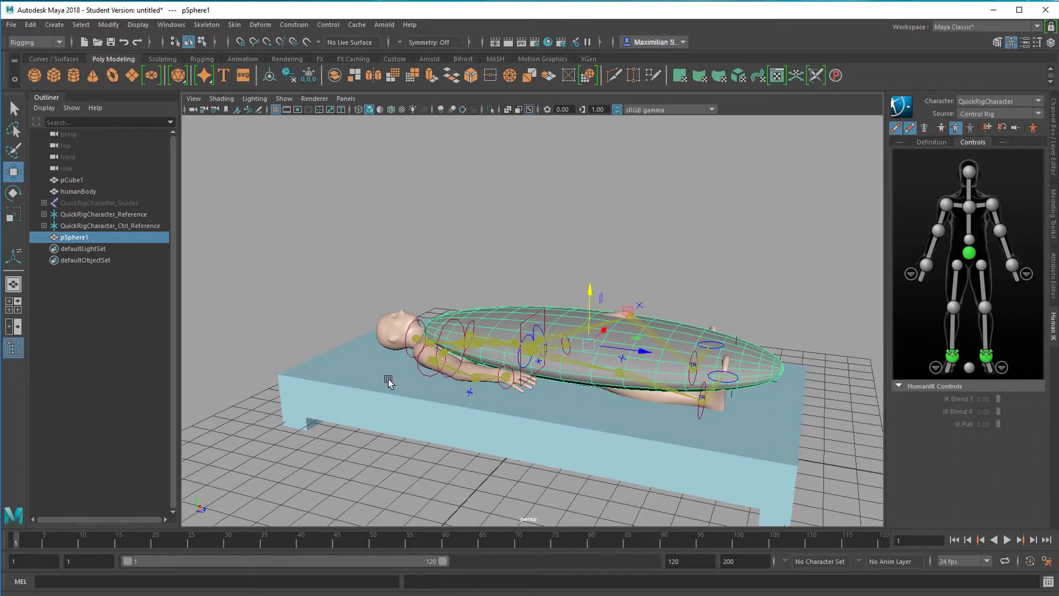
key("Delete")
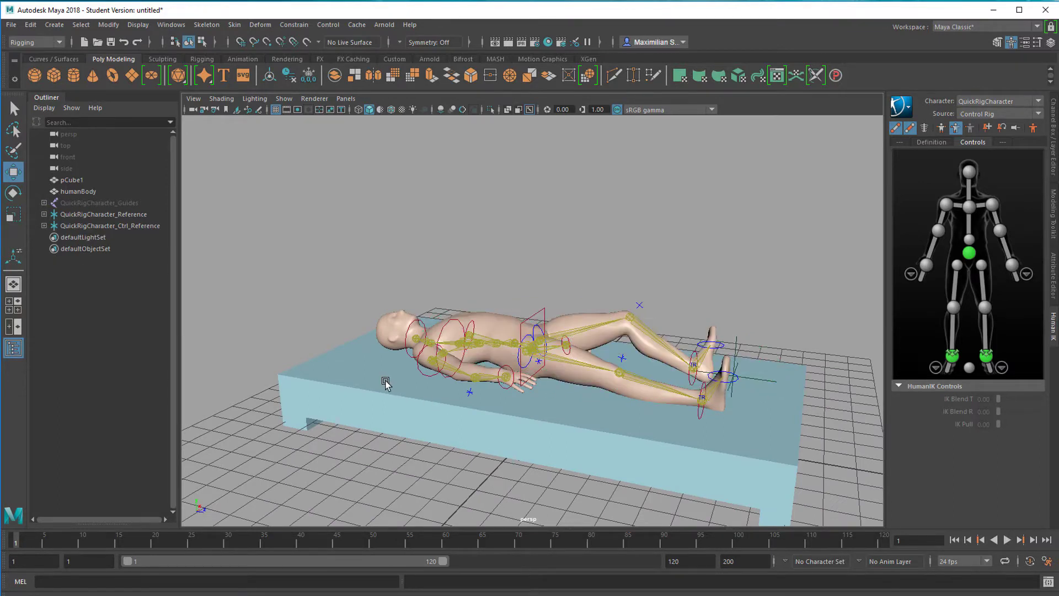
Step: Duplicate the humanBody mesh as humanBody1
left_click_drag(457, 401, 221, 430, "alt")
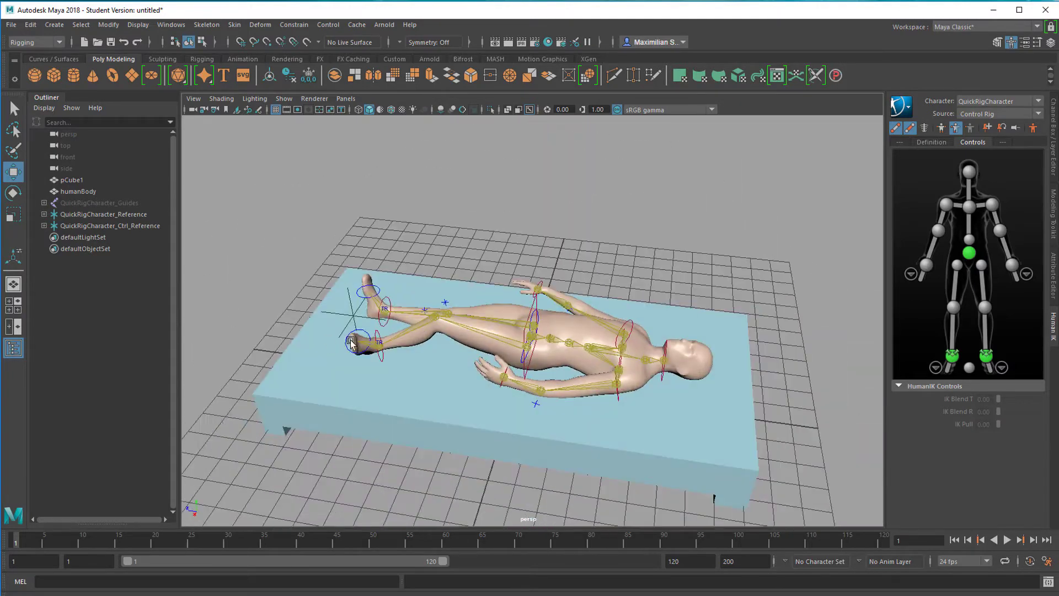
left_click(584, 333)
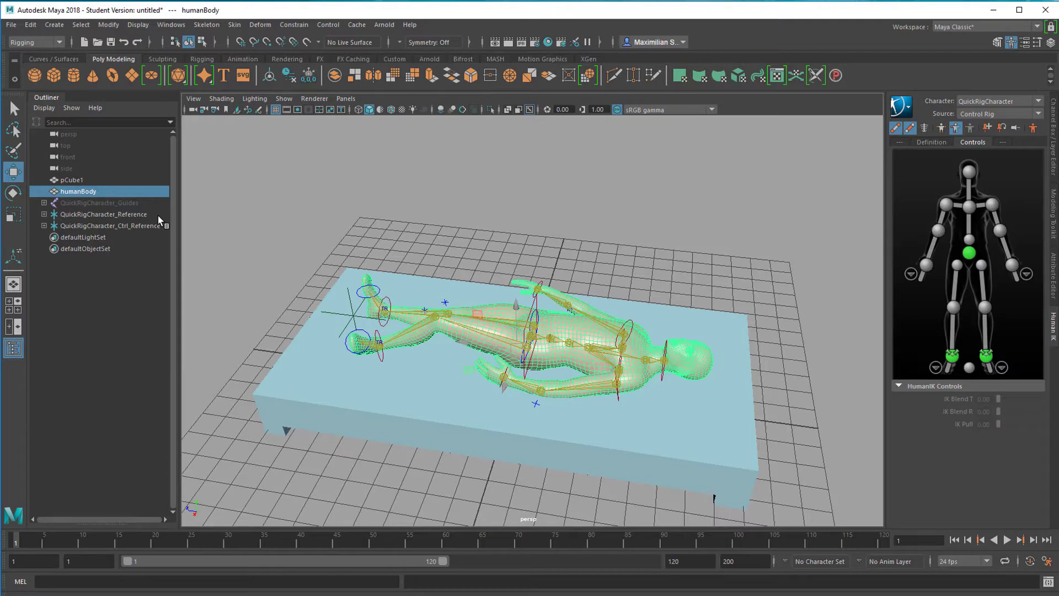
key("ctrl+d")
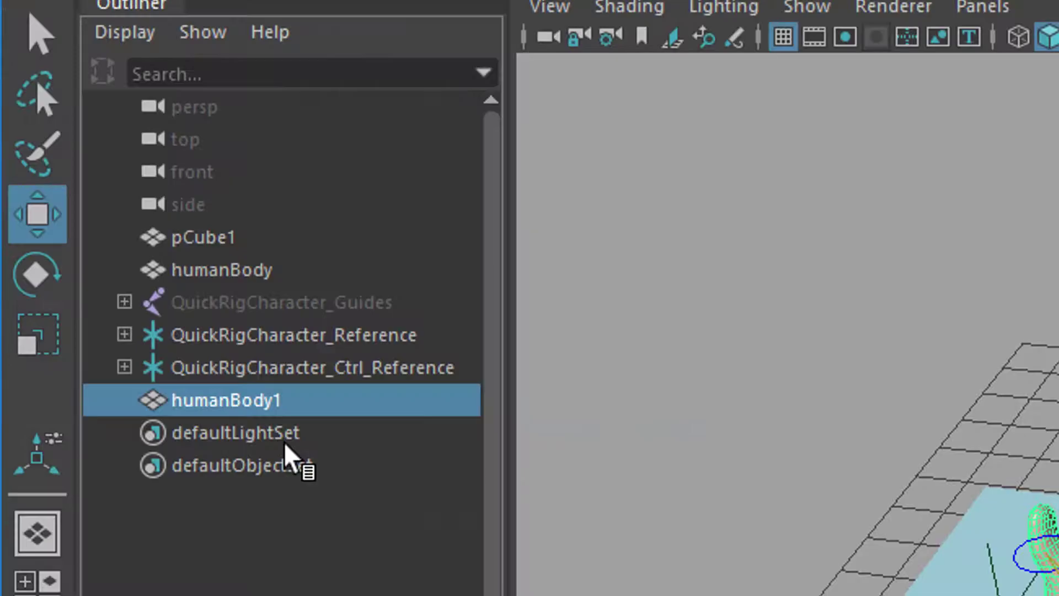
Step: Hide the original humanBody and QuickRig groups, then select humanBody1 for a new material
middle_click_drag(260, 401, 253, 285)
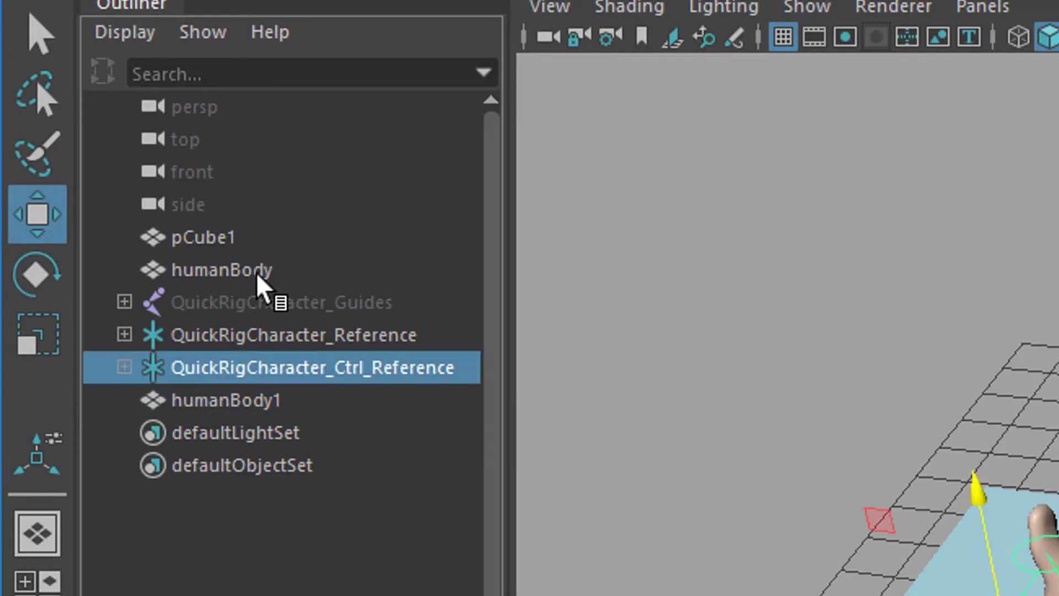
left_click(256, 273, "shift")
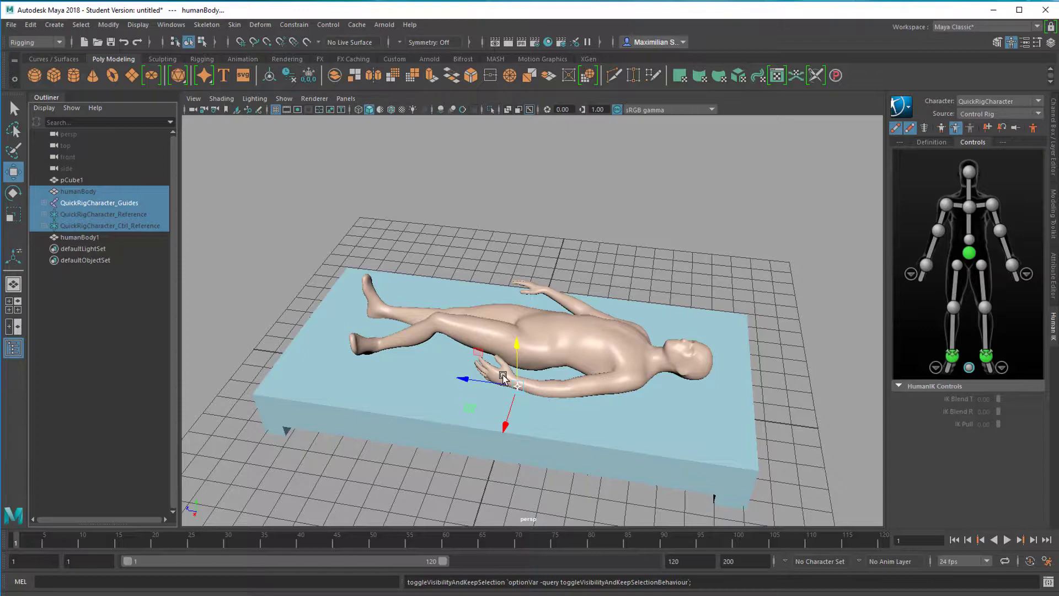
left_click_drag(595, 444, 553, 439, "alt")
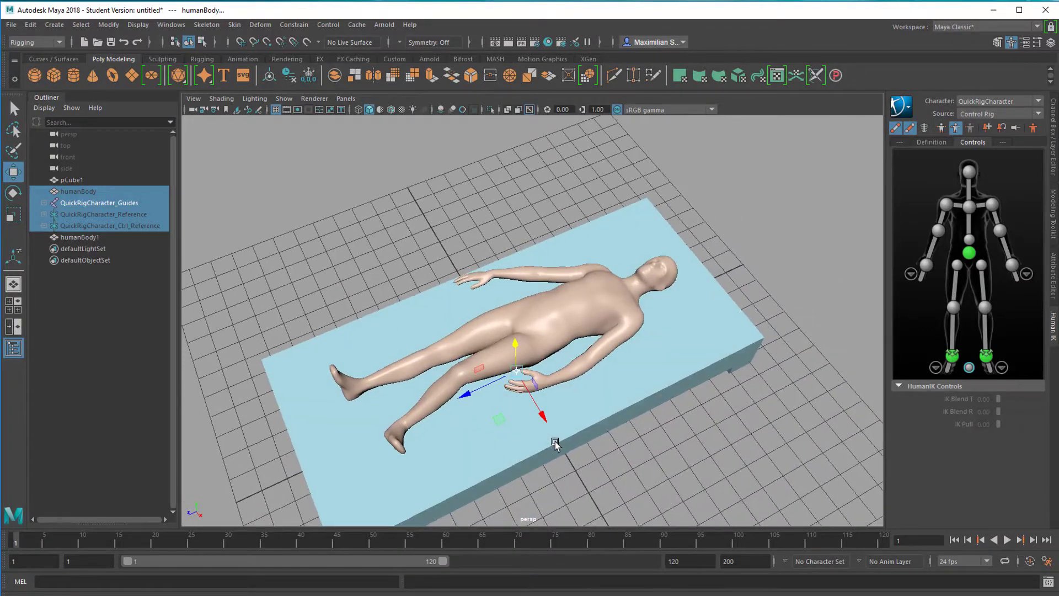
left_click(595, 300)
right_click_drag(600, 276, 606, 571)
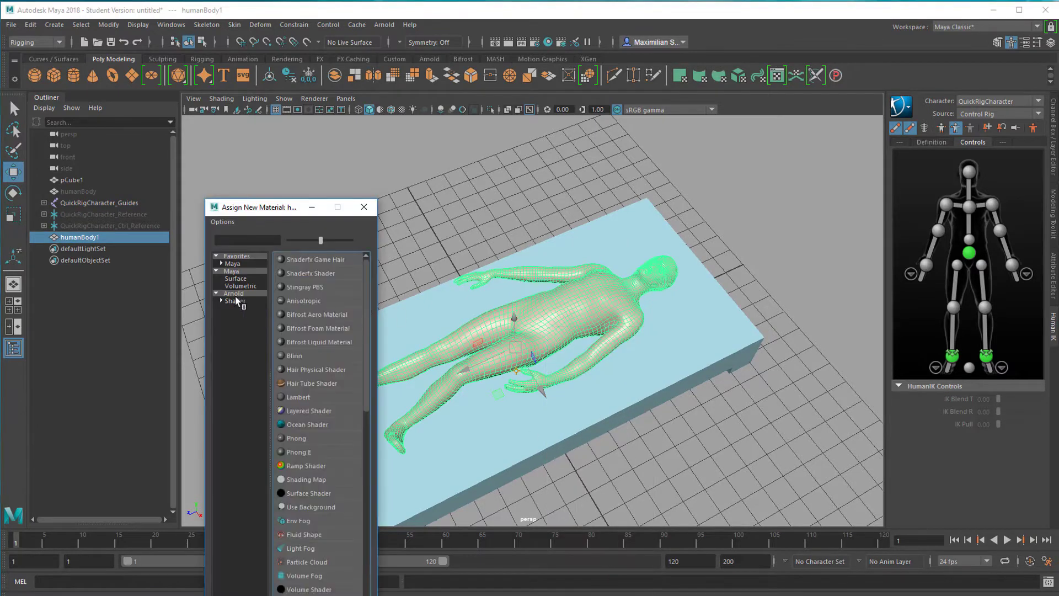
Step: Assign an aiStandardSurface shader to humanBody1 and replace its settings with the Skin preset
left_click(235, 295)
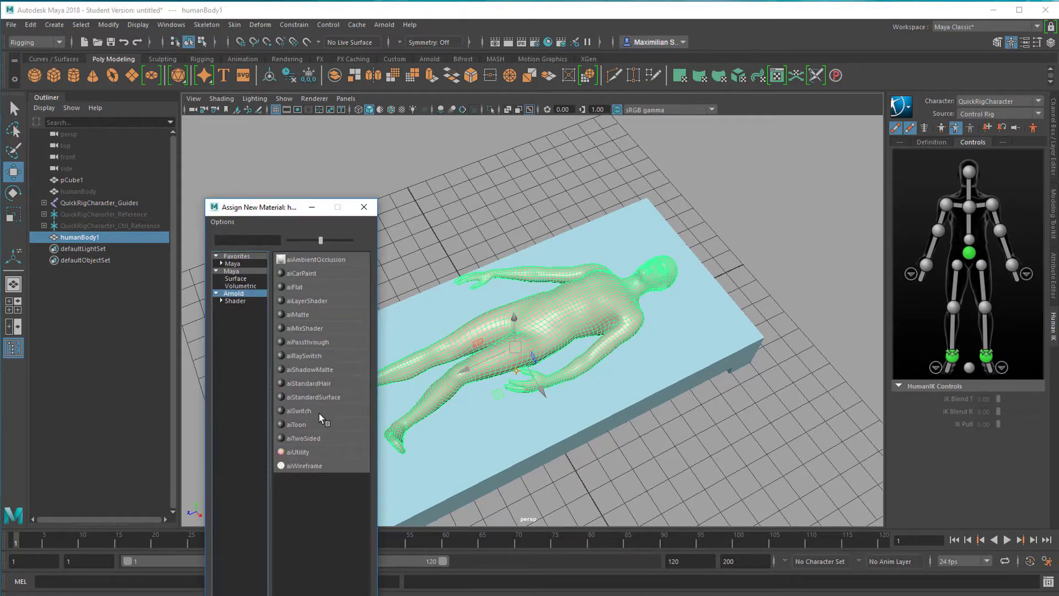
left_click(331, 397)
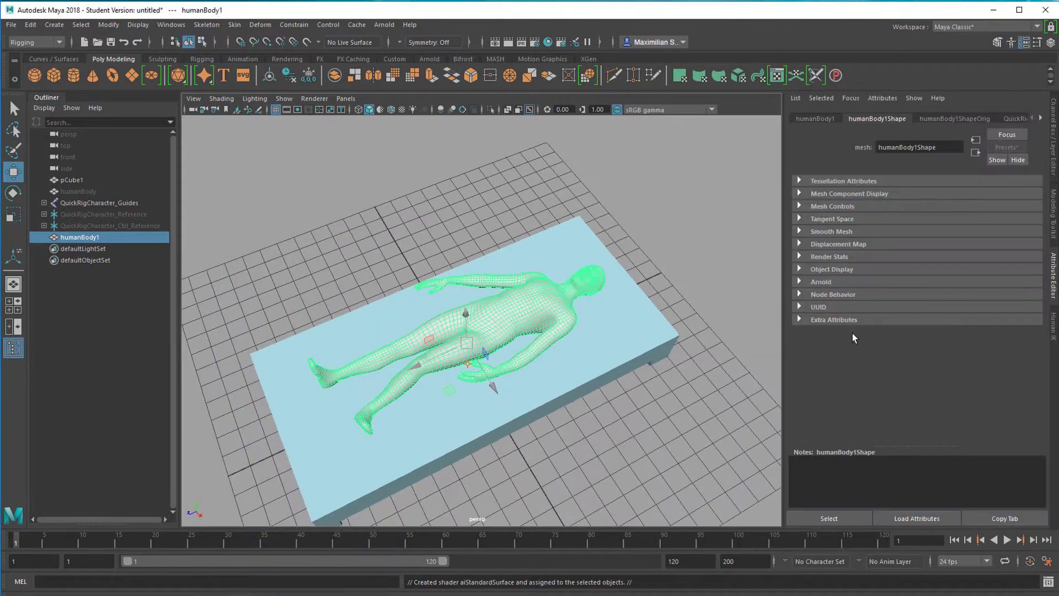
left_click(1041, 118)
left_click(1008, 118)
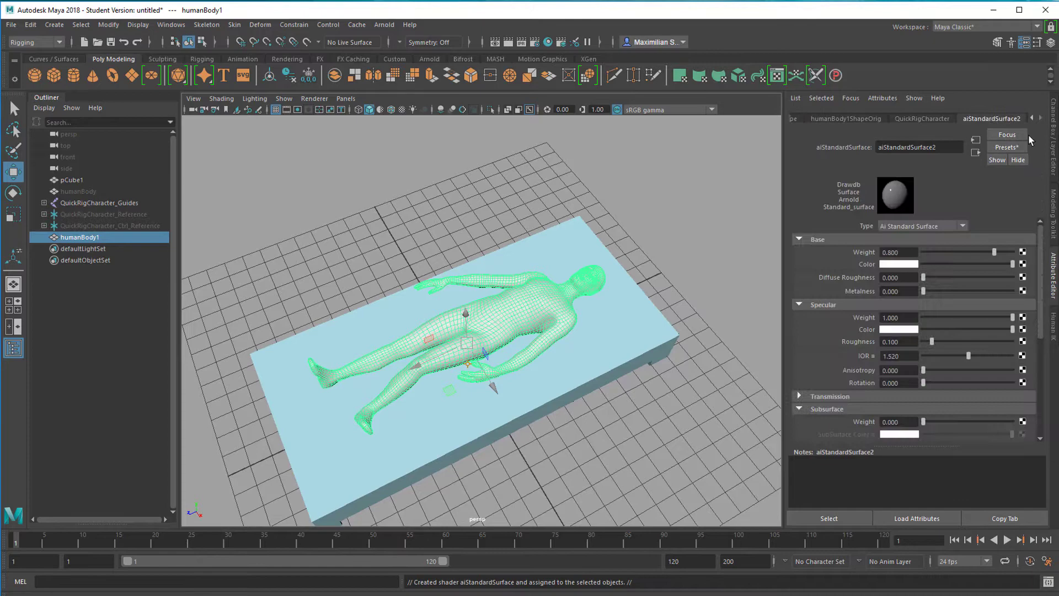
left_click(1015, 148)
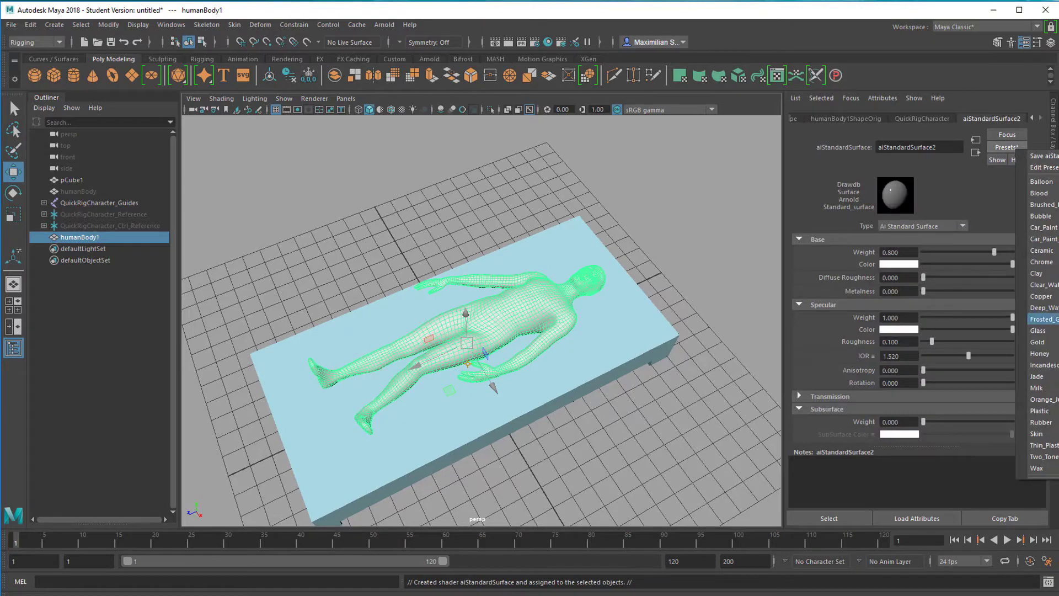
mouse_move(1037, 433)
left_click(965, 434)
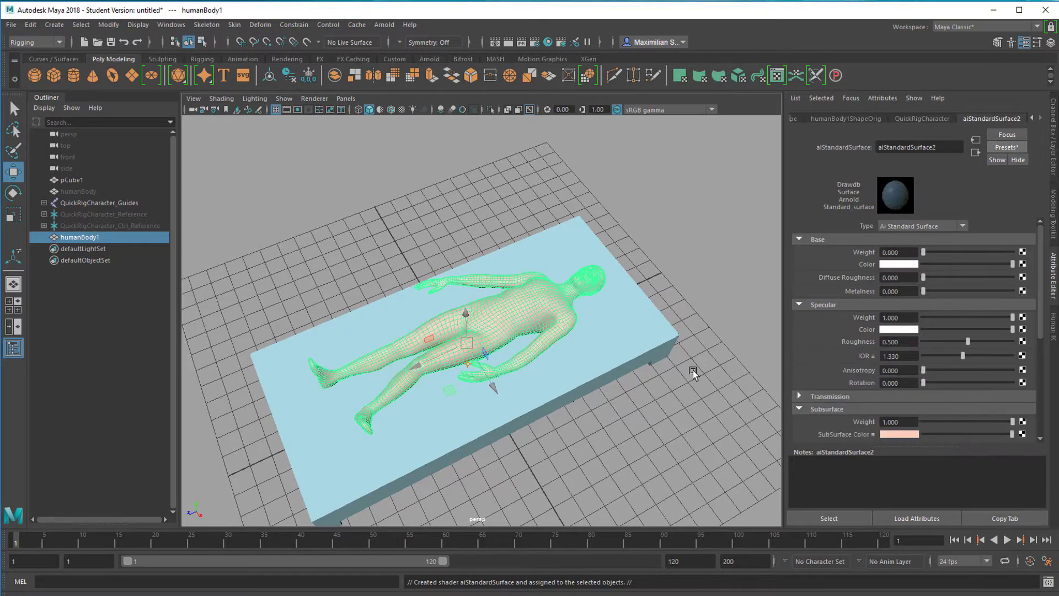
left_click_drag(689, 369, 631, 328, "alt")
Step: Add an Arnold skydome light and render a test image in Arnold RenderView
left_click(384, 24)
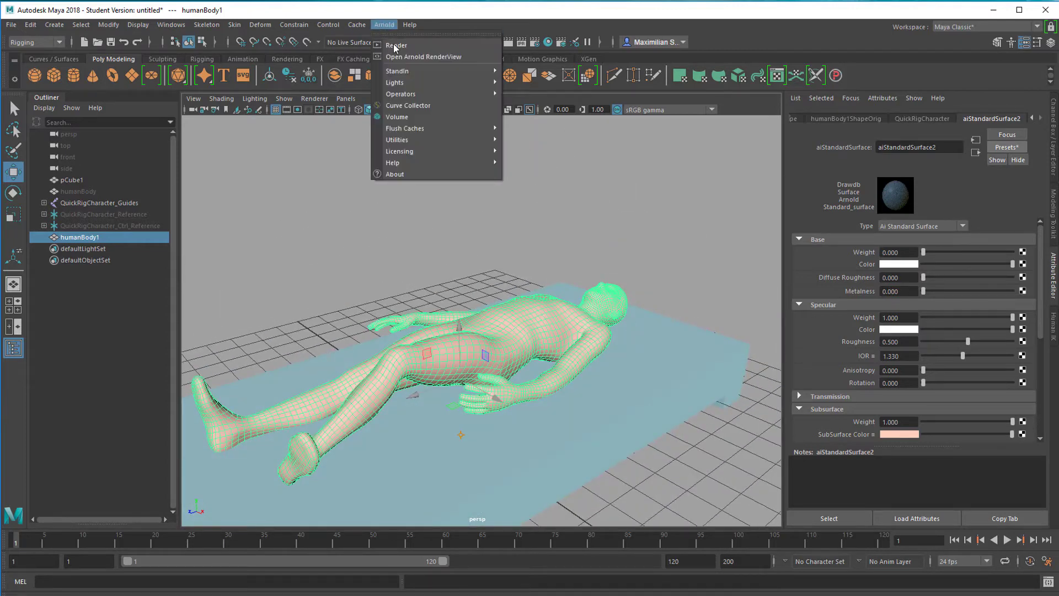
mouse_move(420, 82)
left_click(563, 105)
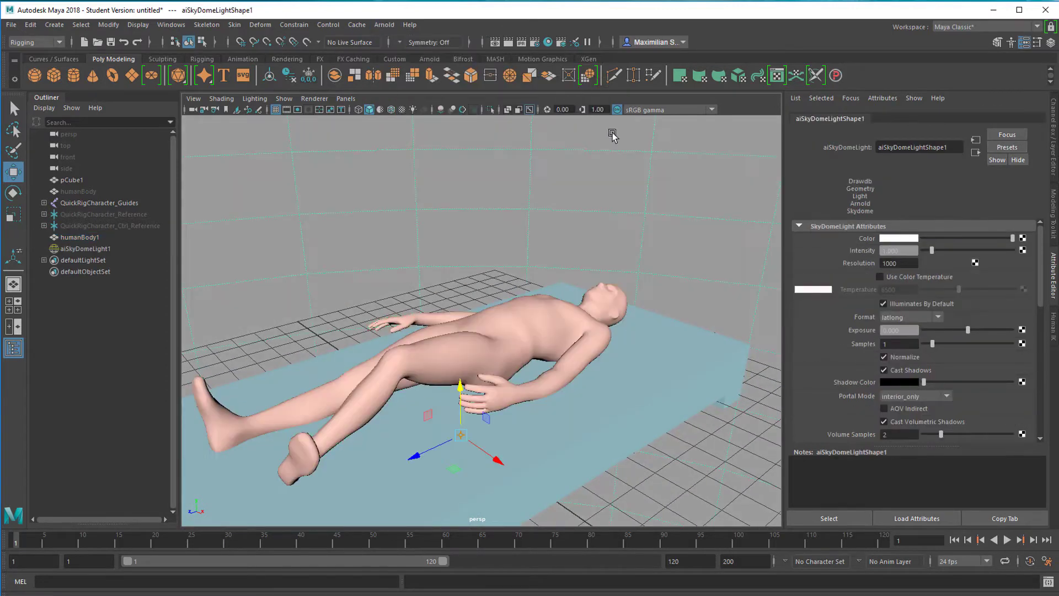
right_click_drag(684, 292, 521, 305, "alt")
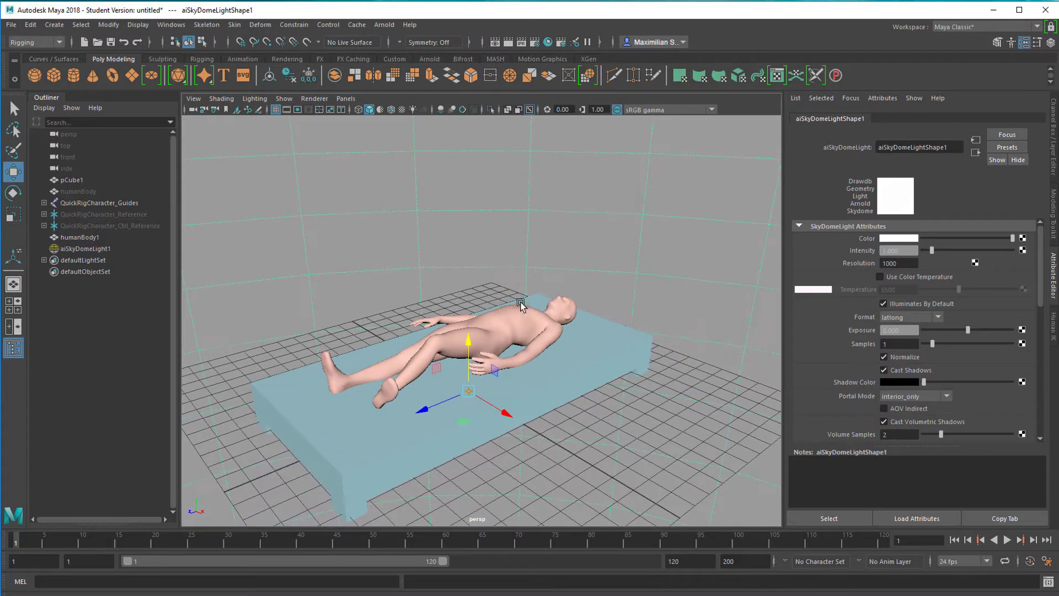
left_click(383, 24)
left_click(397, 46)
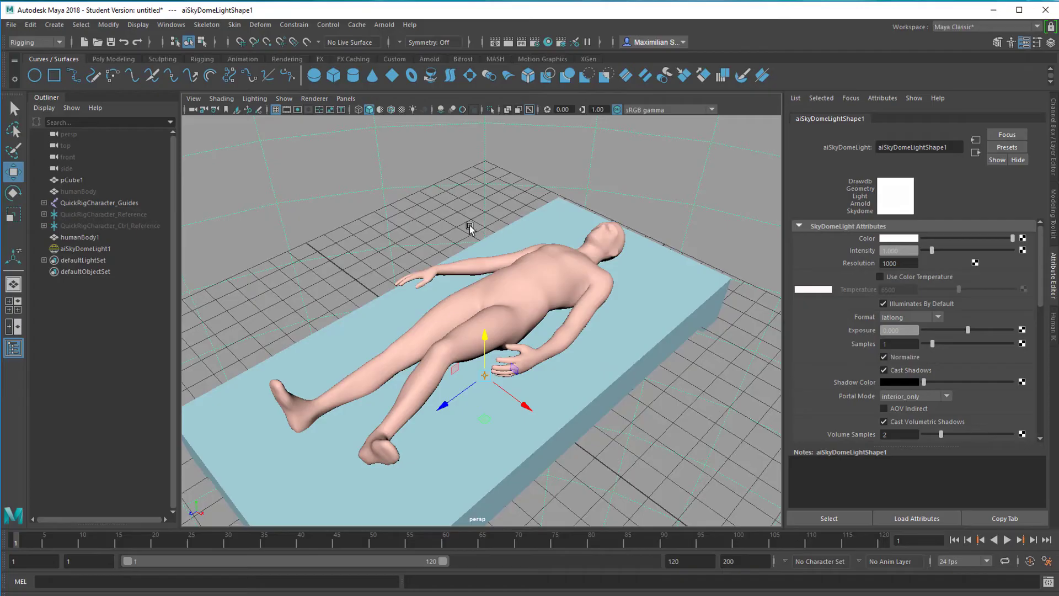
Step: Create a NURBS circle, raise it to the figure's waist height and tilt it
left_click(133, 226)
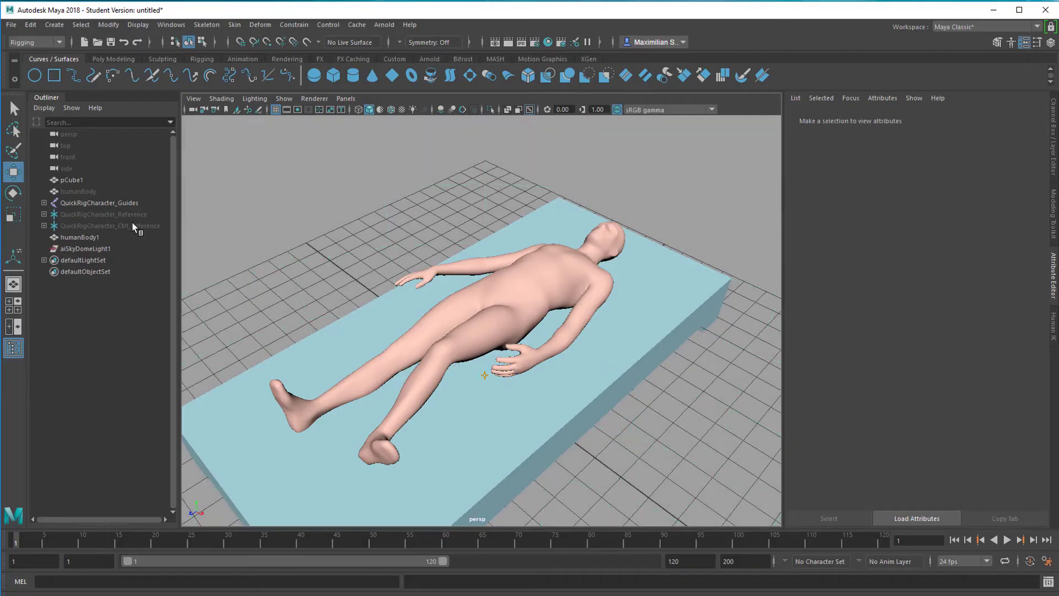
left_click(34, 75)
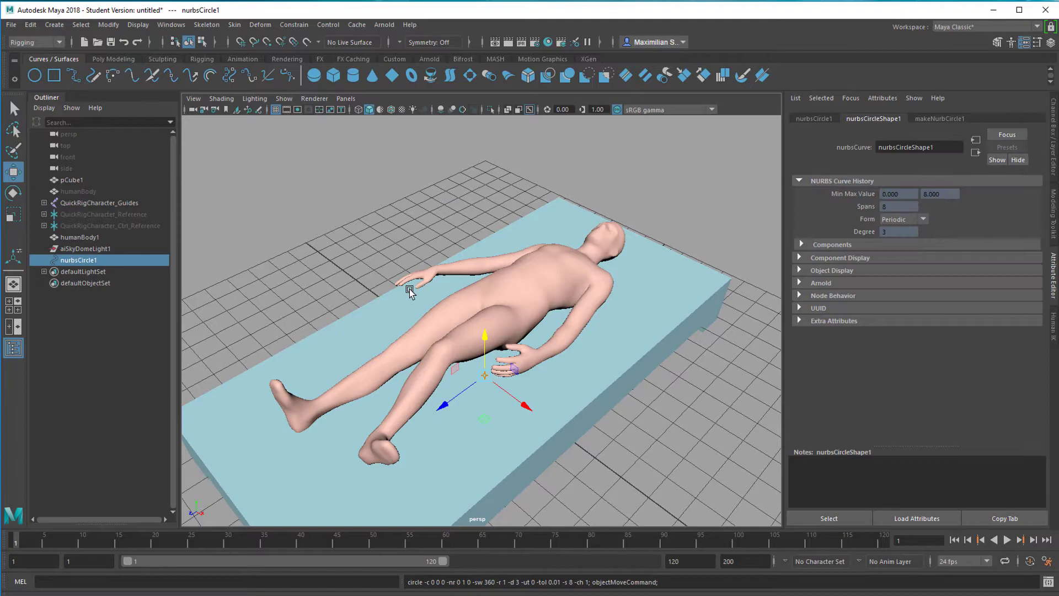
left_click_drag(485, 337, 498, 236)
left_click_drag(485, 349, 524, 298, "alt")
key("e")
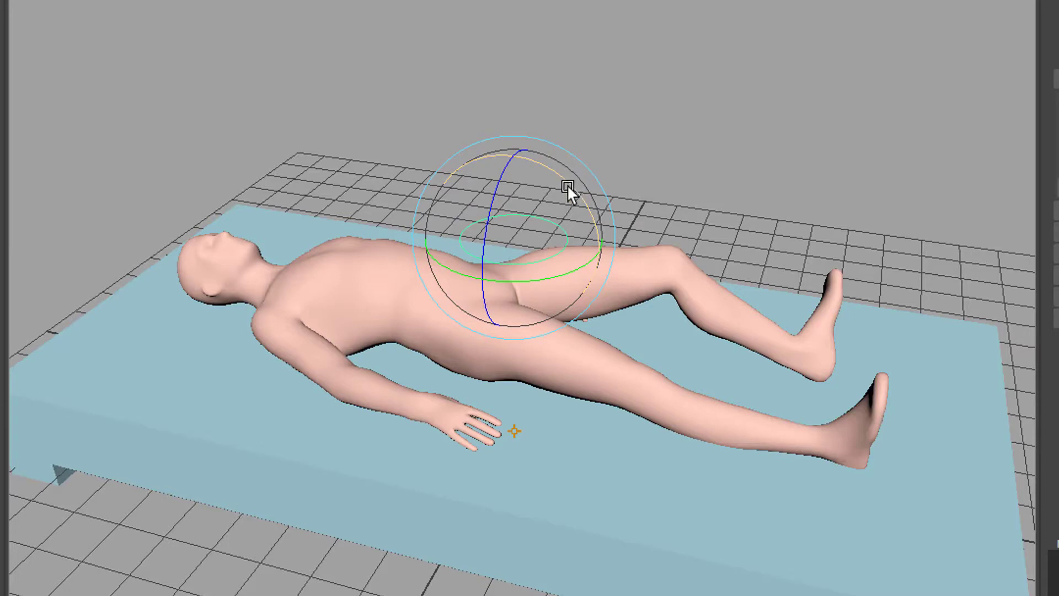
left_click_drag(568, 184, 592, 306)
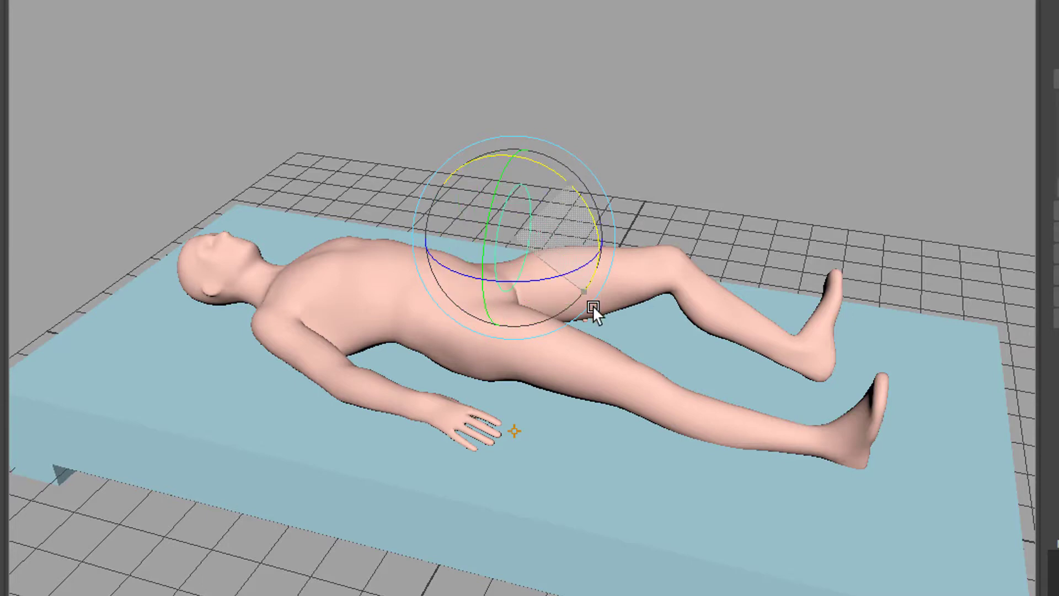
left_click_drag(624, 489, 705, 593, "alt")
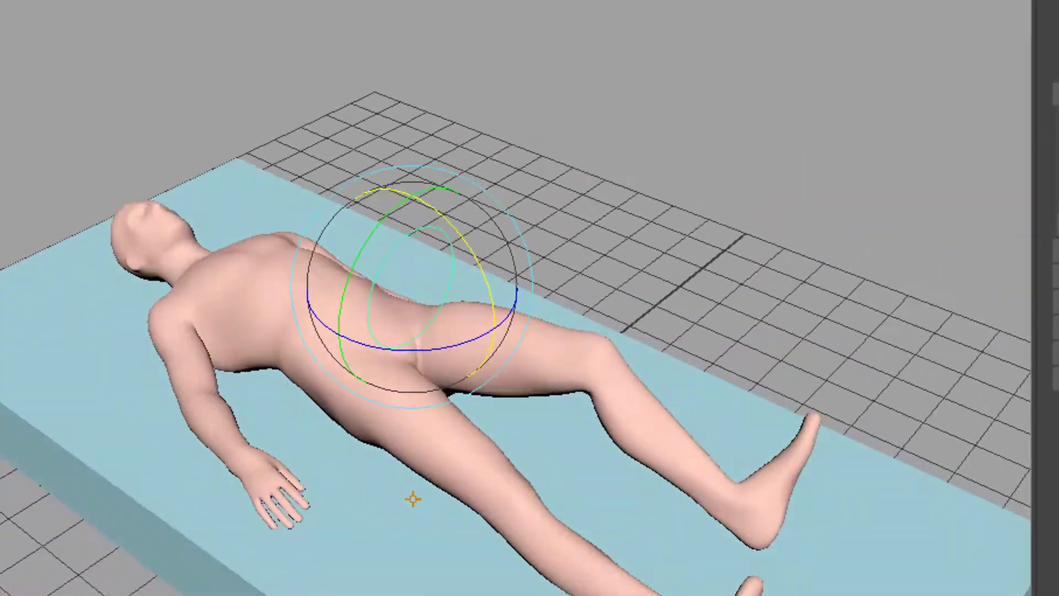
left_click_drag(412, 499, 469, 406, "alt")
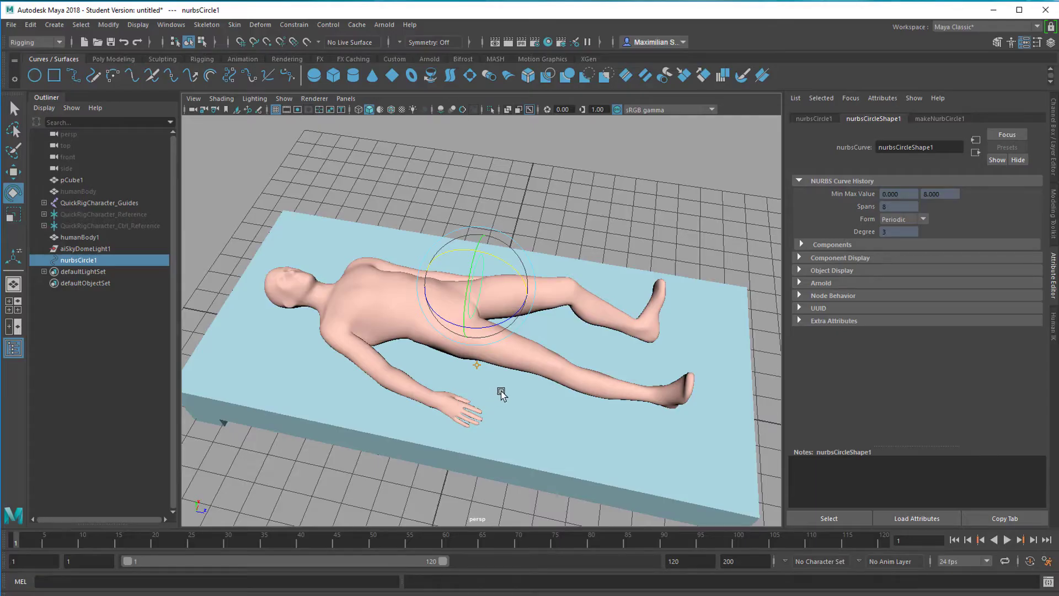
Step: Slide the circle down toward the legs and widen it along one axis
key("w")
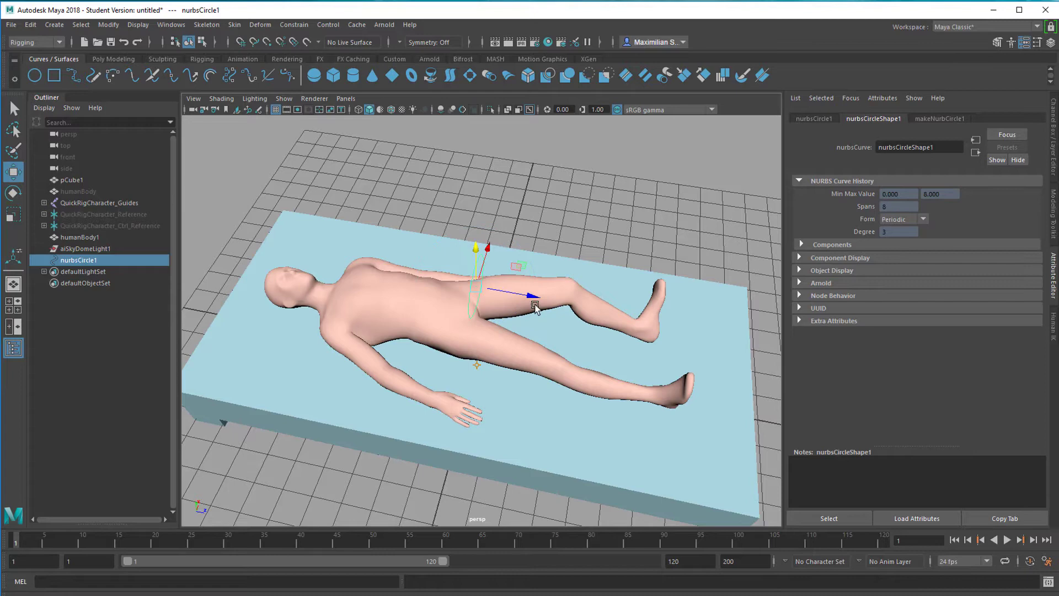
left_click_drag(533, 302, 794, 375)
left_click_drag(706, 453, 600, 410, "alt")
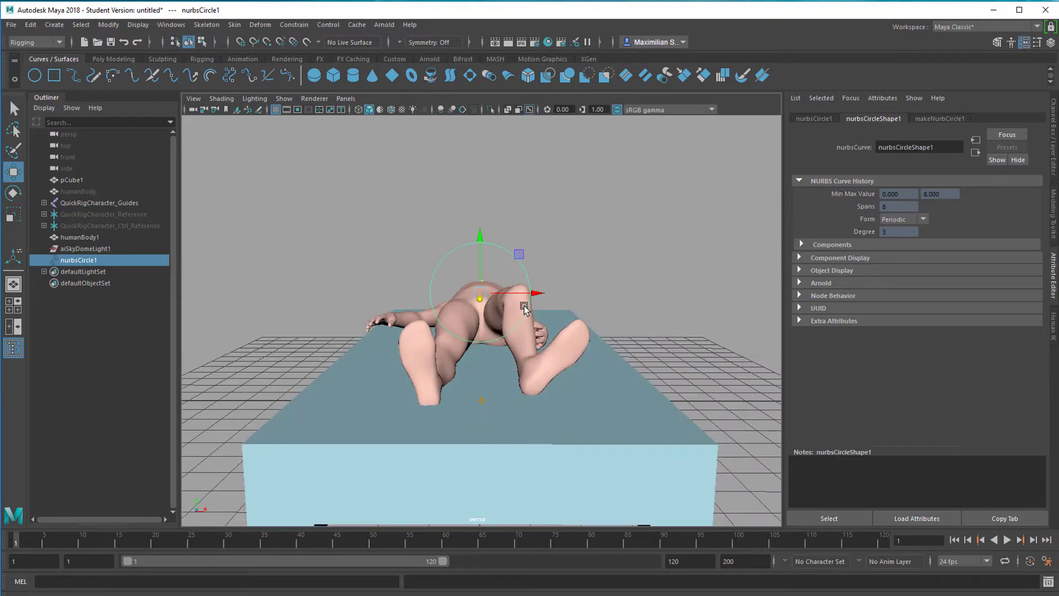
left_click_drag(480, 240, 465, 425)
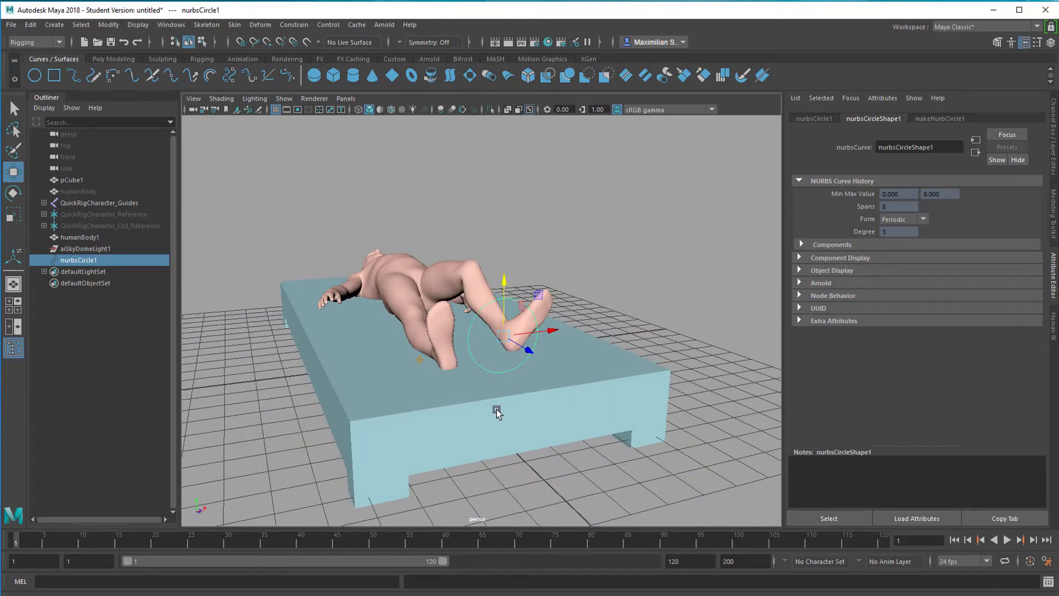
key("r")
left_click_drag(547, 331, 633, 335)
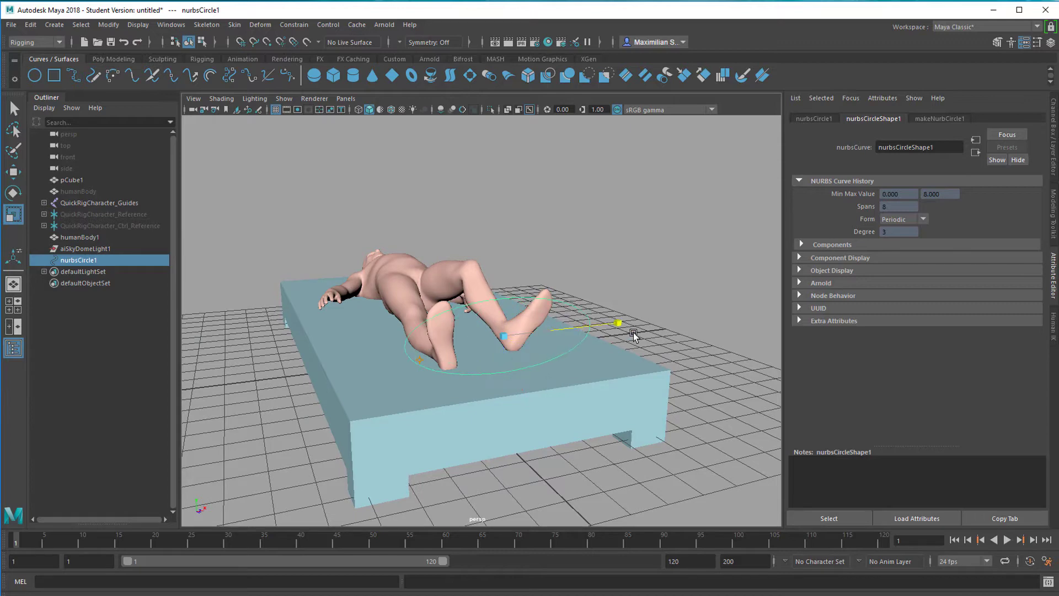
left_click_drag(464, 405, 562, 405, "alt")
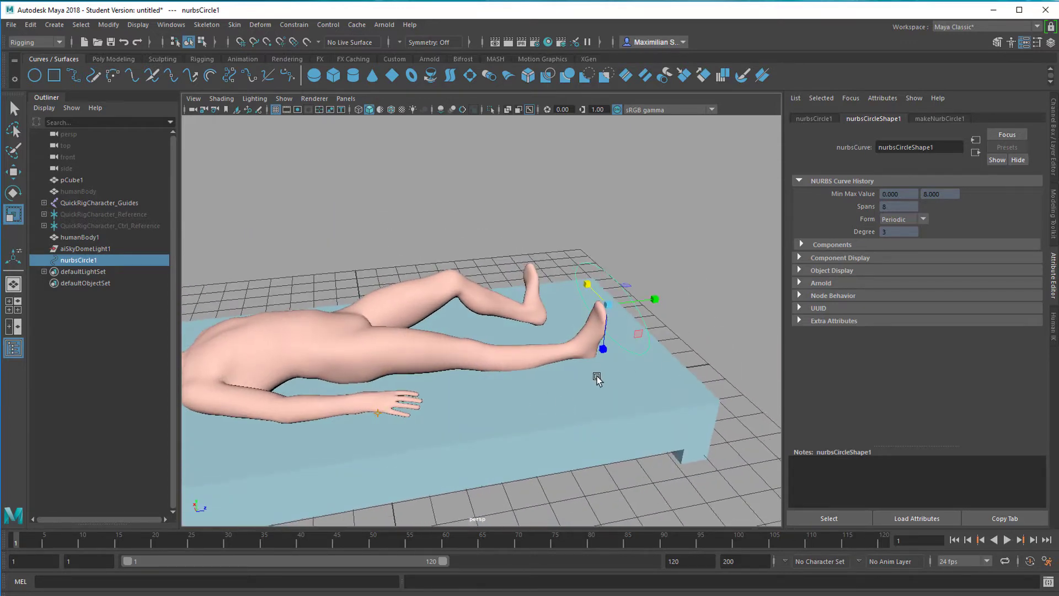
left_click_drag(587, 284, 573, 279)
left_click_drag(619, 380, 581, 346, "alt")
right_click(581, 302)
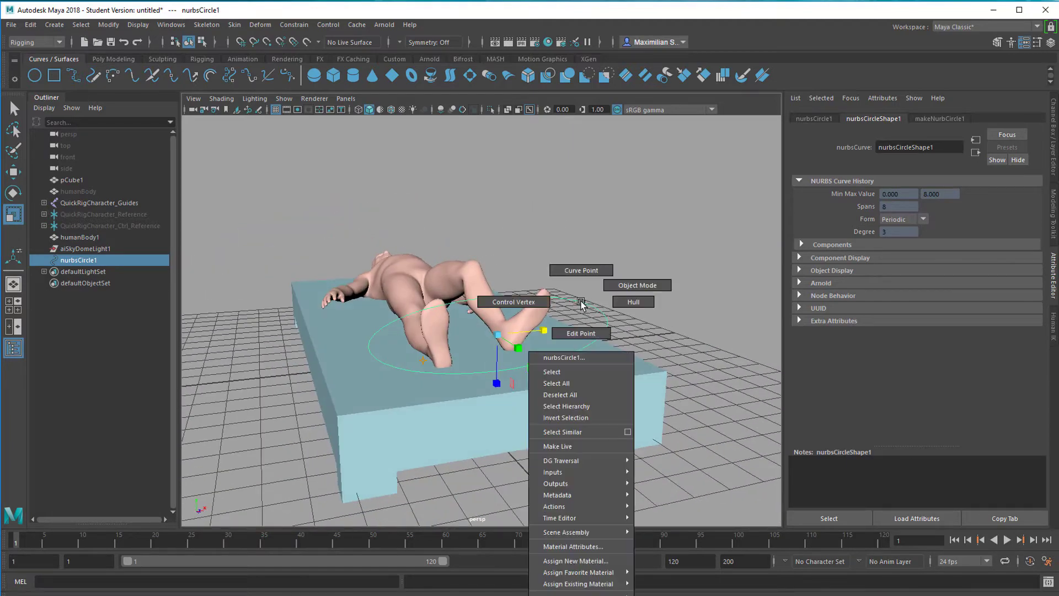
left_click(534, 303)
mouse_move(628, 362)
left_mouse_down("alt")
mouse_move(595, 366)
mouse_move(690, 404)
mouse_move(636, 366)
left_mouse_up("alt")
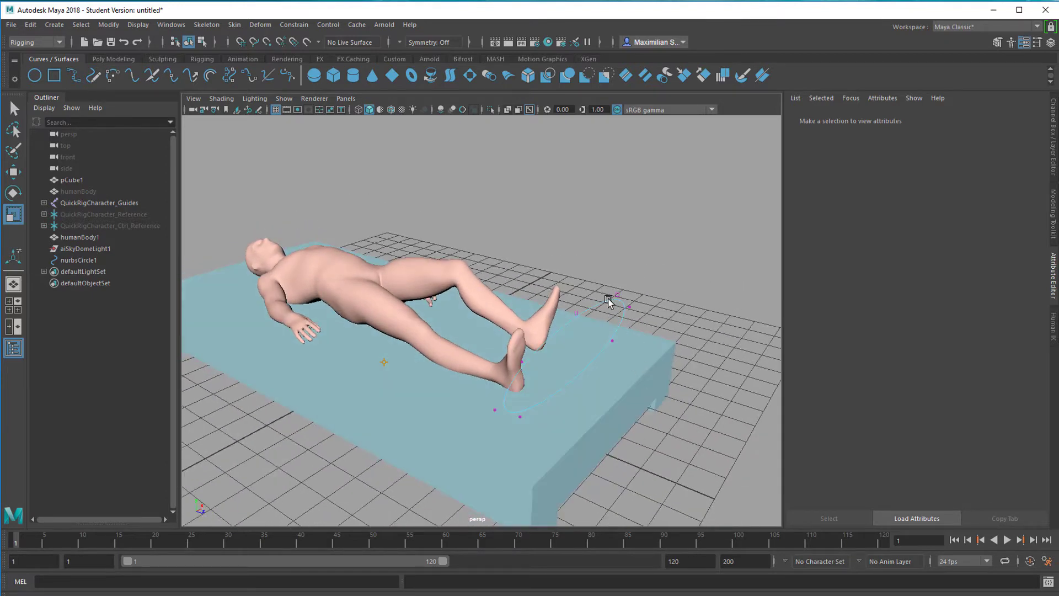
right_click_drag(608, 301, 607, 331)
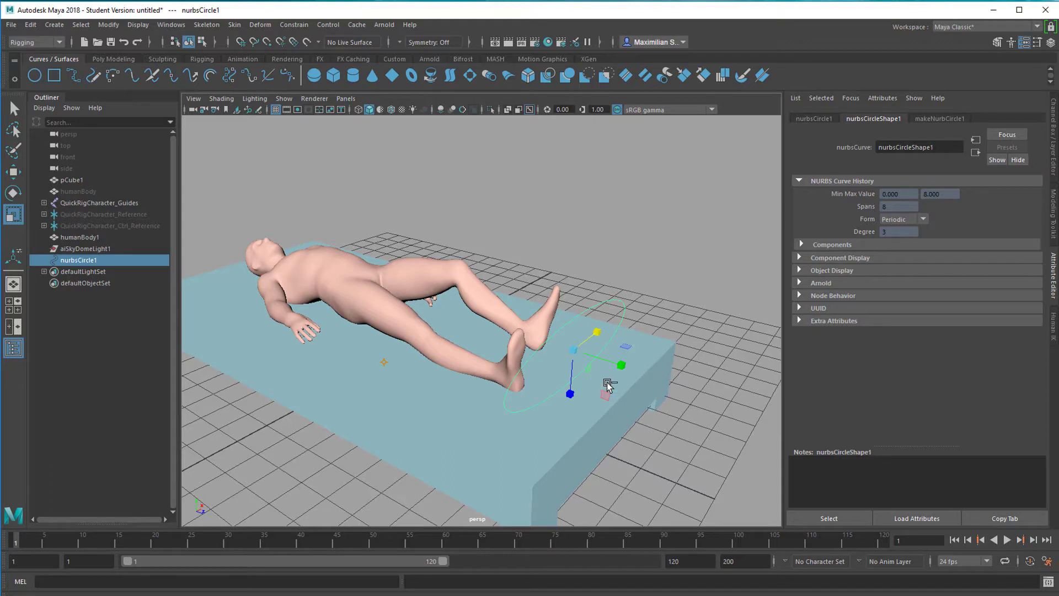
Step: Duplicate the circle as nurbsCircle2, move it up the body and resize its depth
key("ctrl+d")
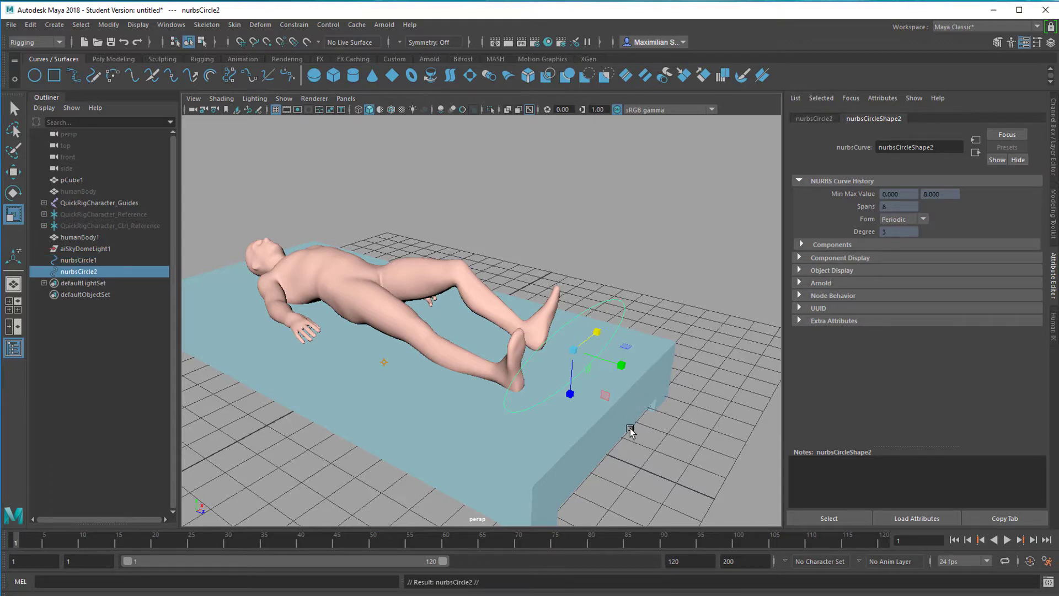
key("w")
left_click_drag(626, 366, 579, 427)
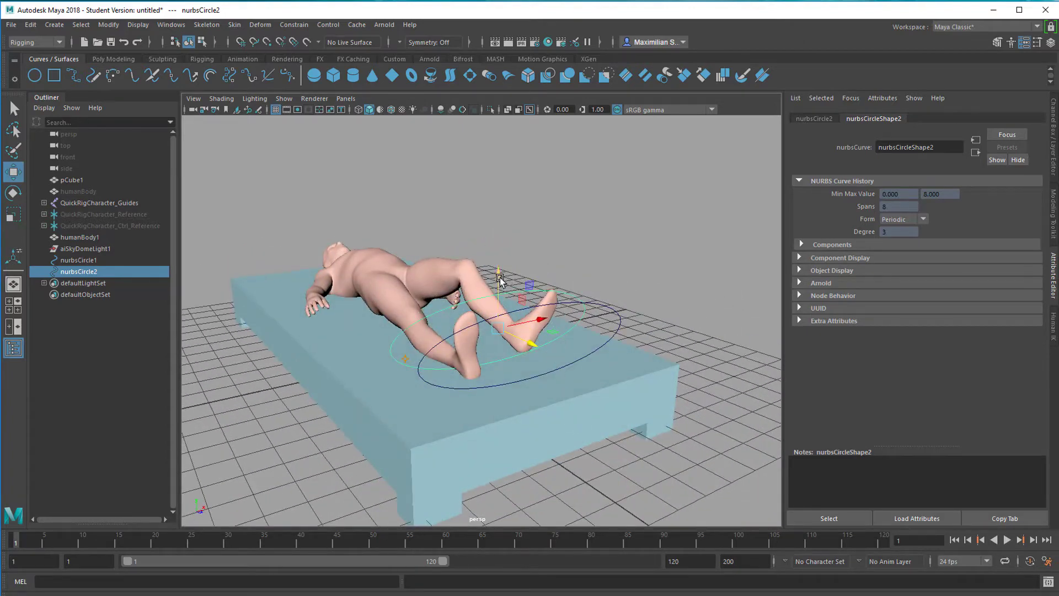
left_click_drag(500, 277, 501, 273)
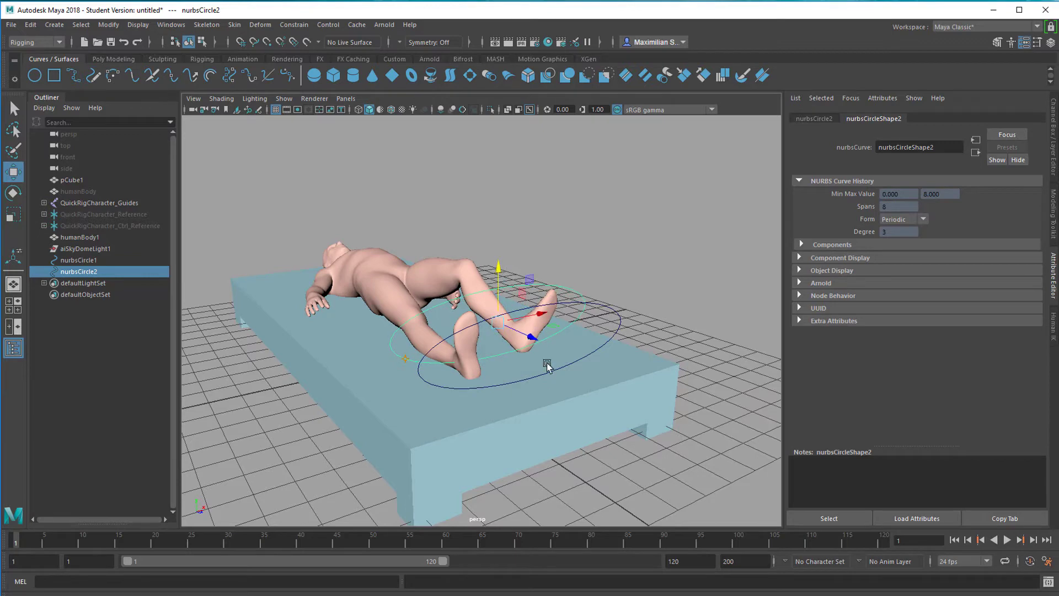
key("r")
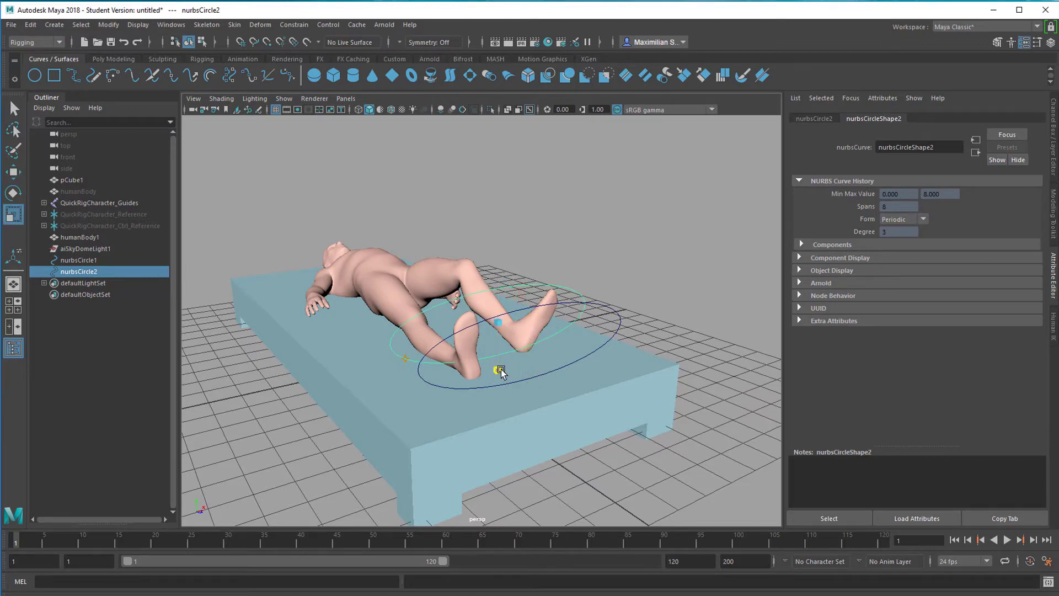
left_click(508, 384)
left_click_drag(508, 384, 586, 423, "alt")
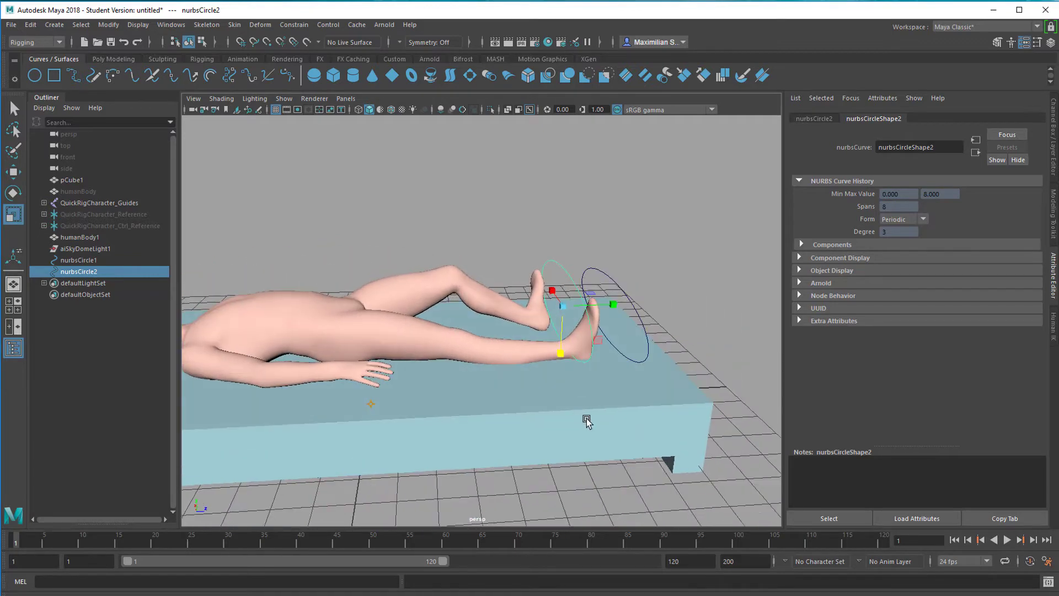
Step: Duplicate nurbsCircle3, move it toward the hips and widen it
key("ctrl+d")
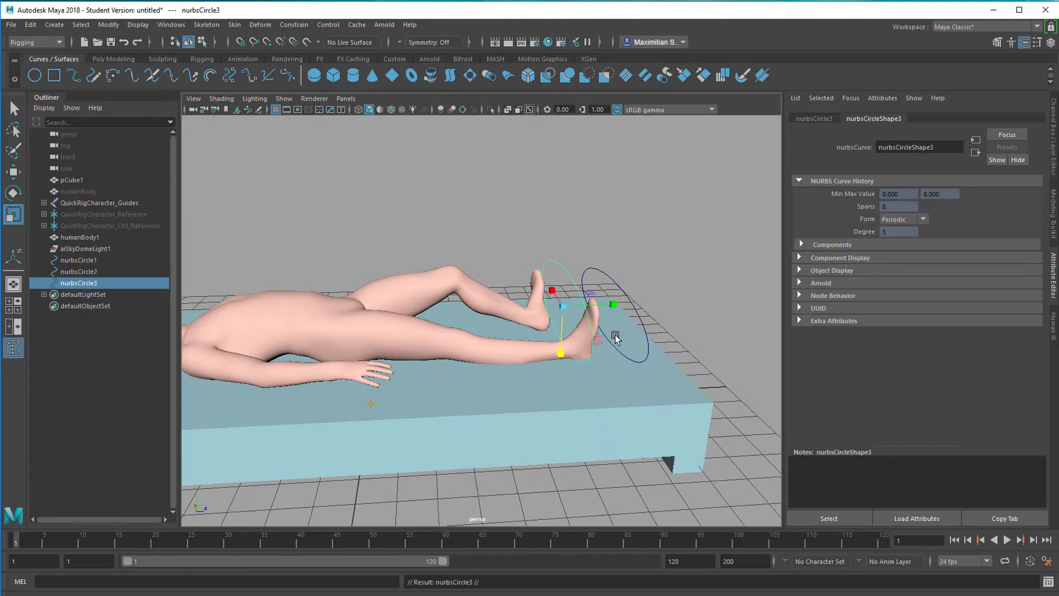
key("w")
left_click_drag(619, 307, 492, 406)
key("r")
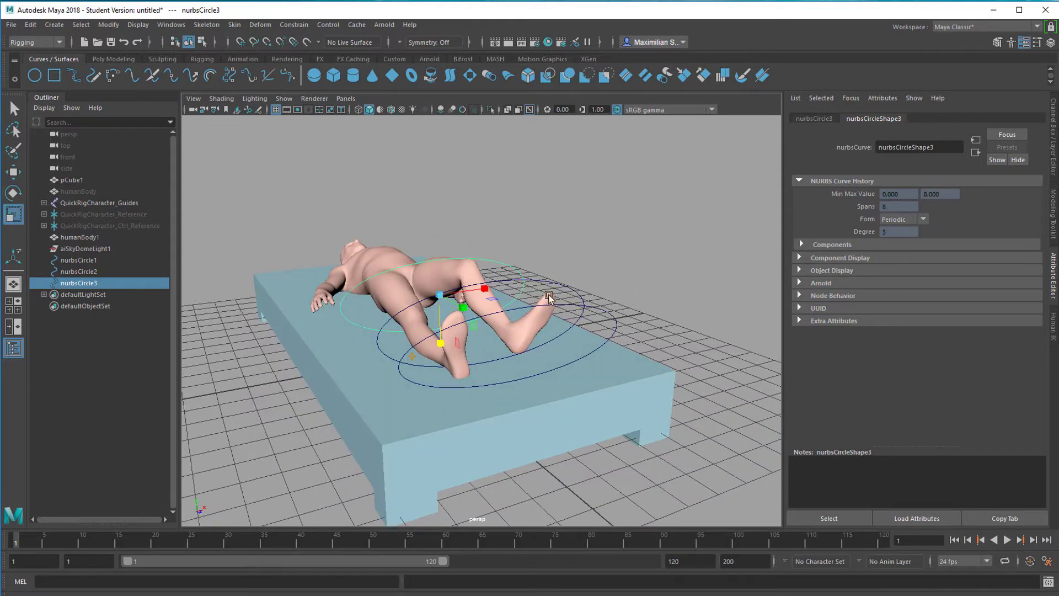
left_click_drag(440, 300, 436, 348)
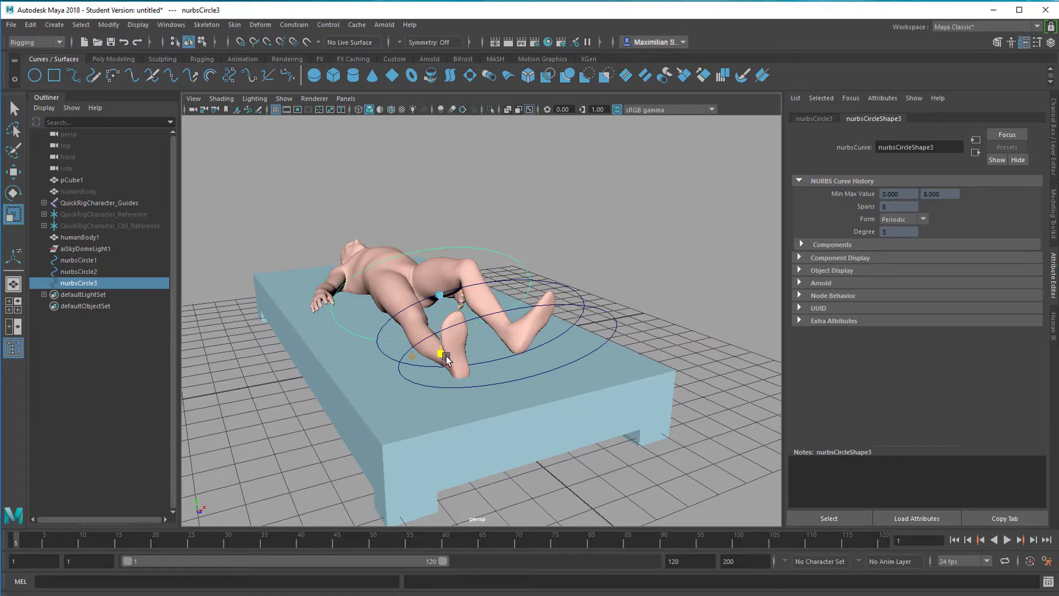
key("w")
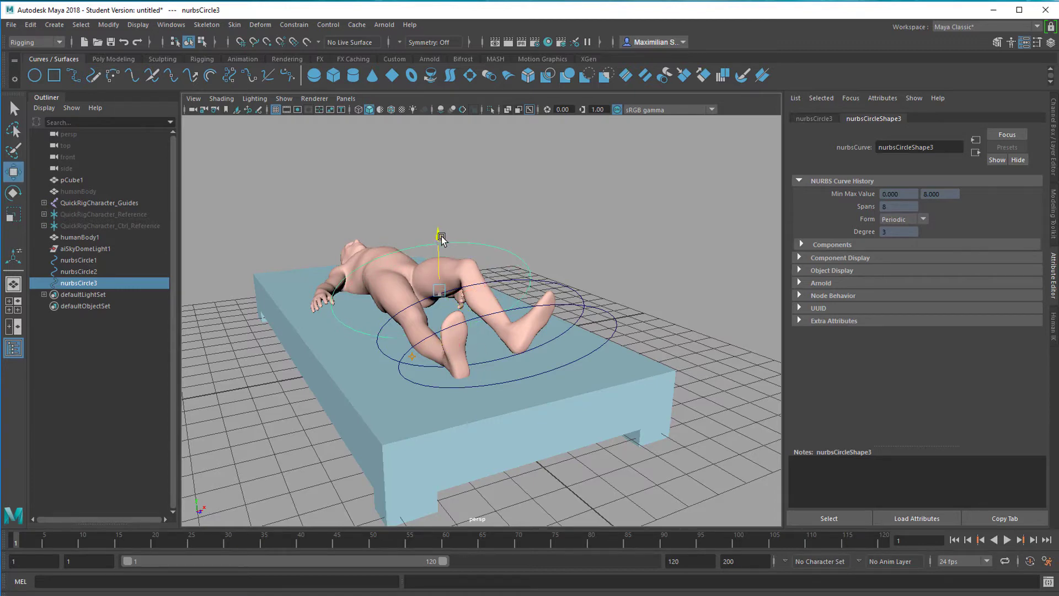
left_click_drag(441, 236, 547, 390, "alt")
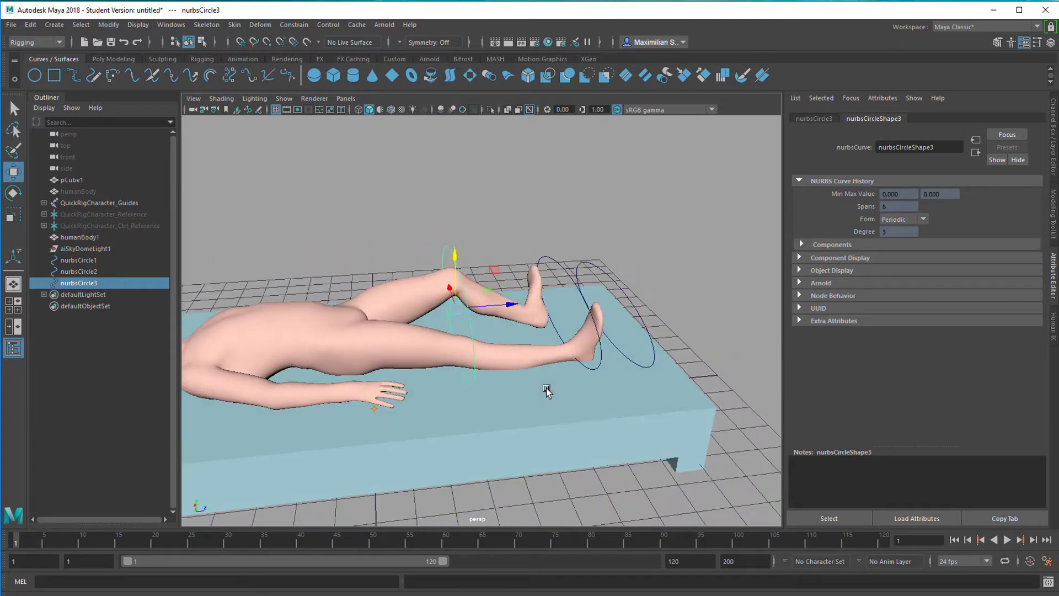
Step: Duplicate nurbsCircle4, move it up to the hip, enlarge it and lower it slightly
key("ctrl+d")
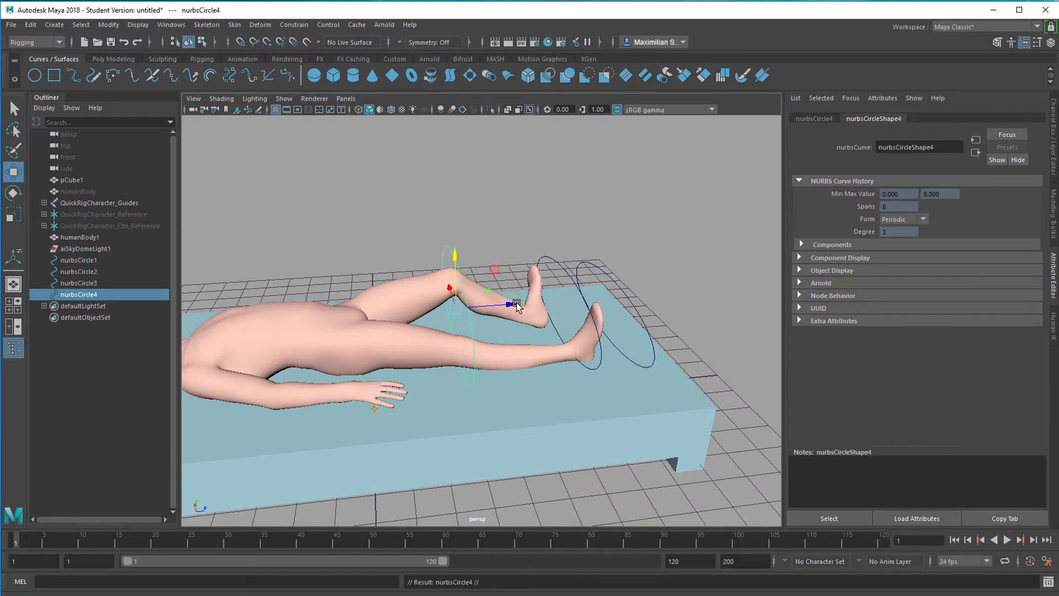
left_click_drag(517, 306, 534, 414)
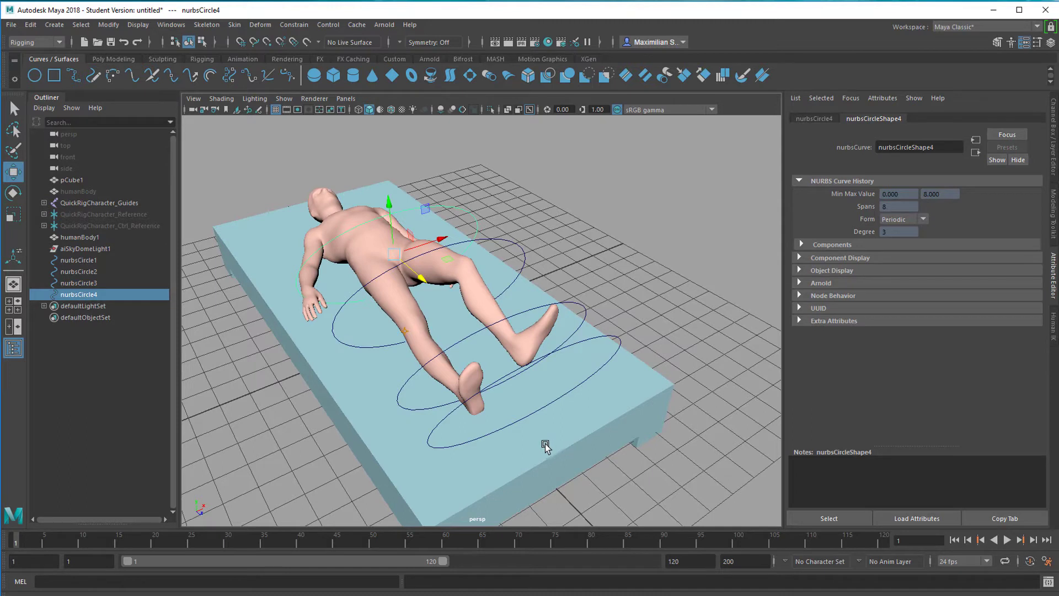
key("r")
left_click_drag(402, 295, 538, 312)
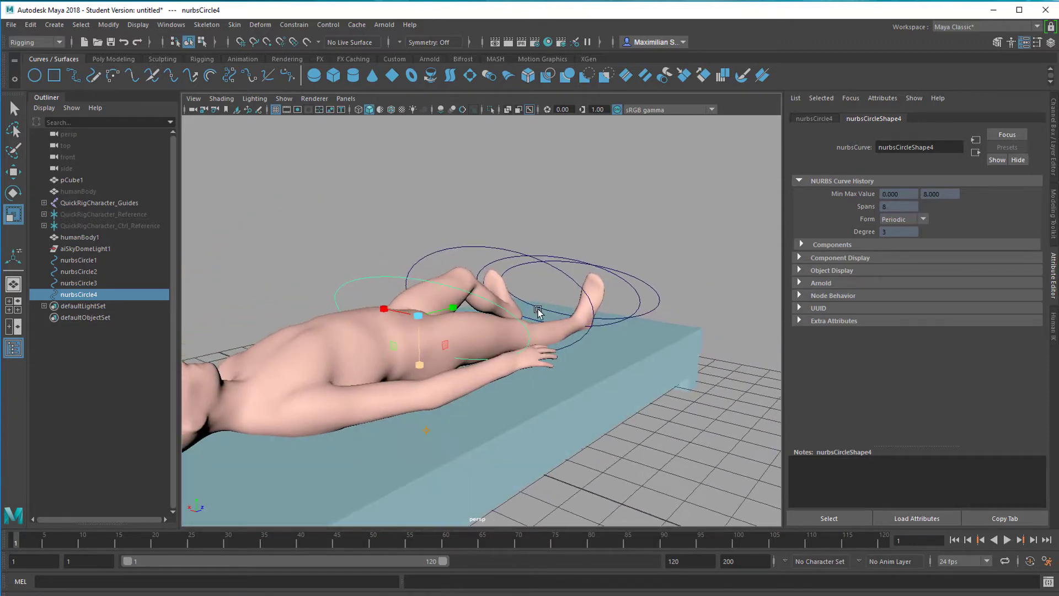
key("w")
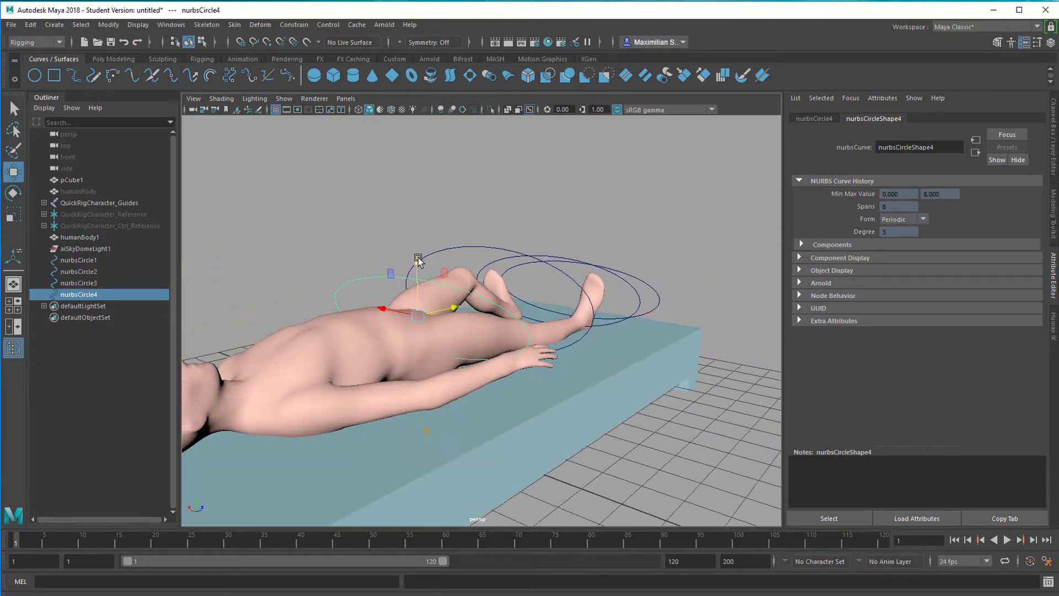
left_click_drag(418, 260, 422, 275)
Step: Duplicate nurbsCircle5 toward the upper body and nurbsCircle6 toward the chest
key("ctrl+d")
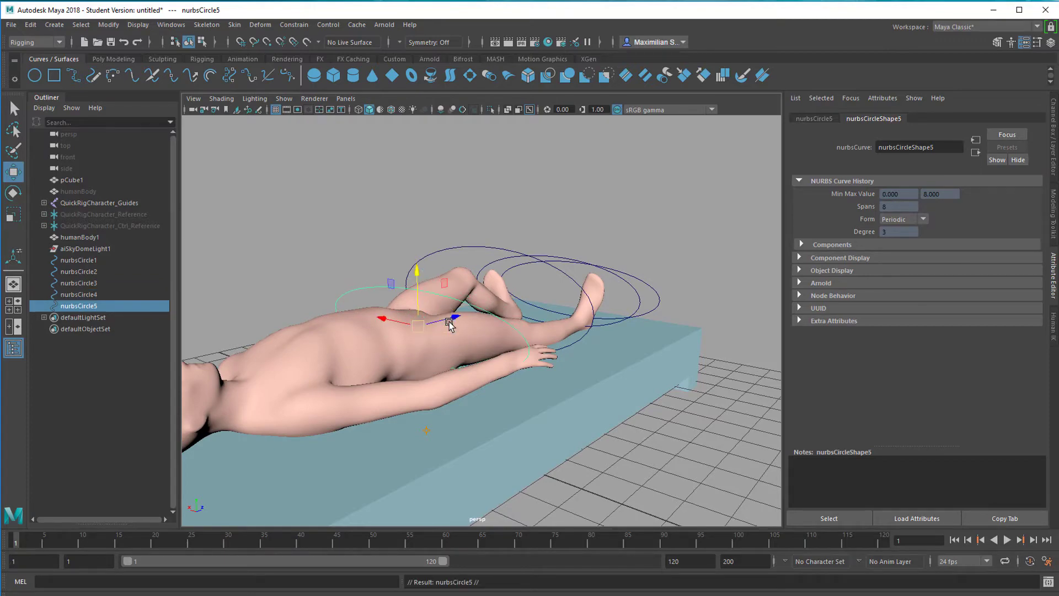
left_click_drag(457, 320, 358, 463)
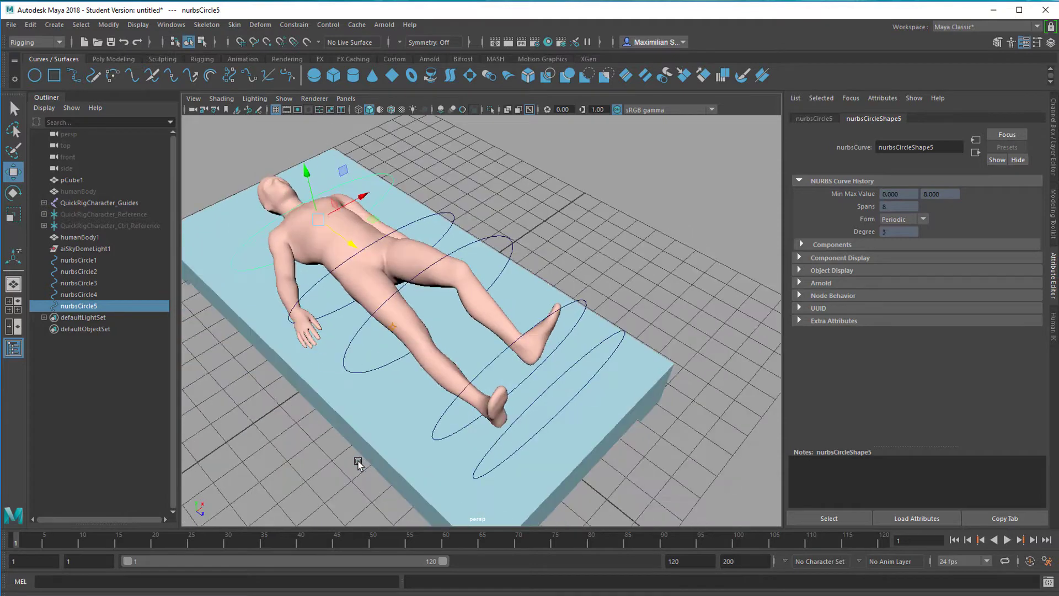
key("ctrl+d")
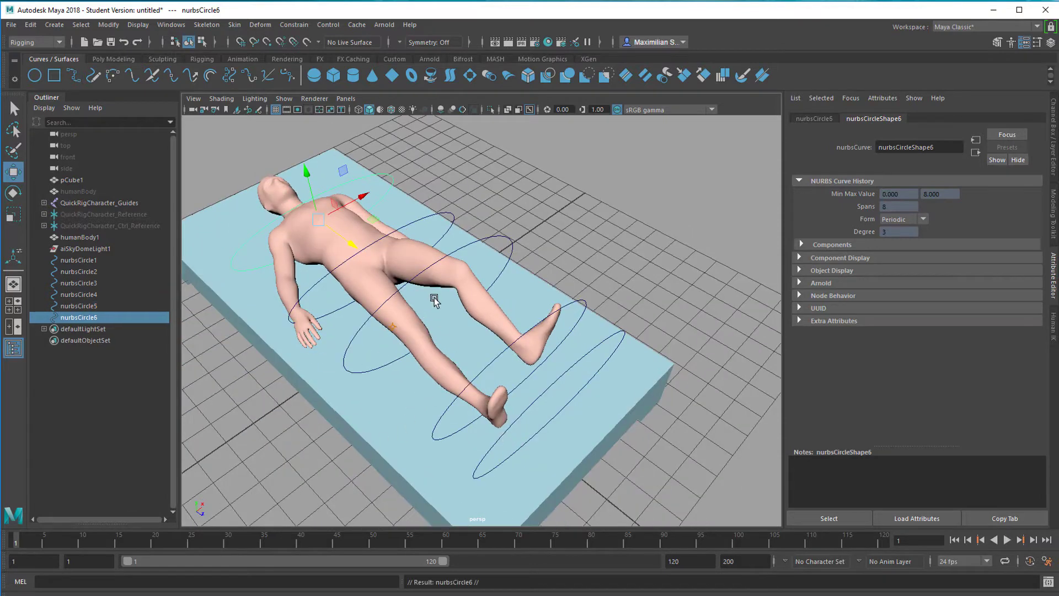
middle_click_drag(356, 244, 344, 237)
left_click_drag(344, 238, 559, 284, "alt")
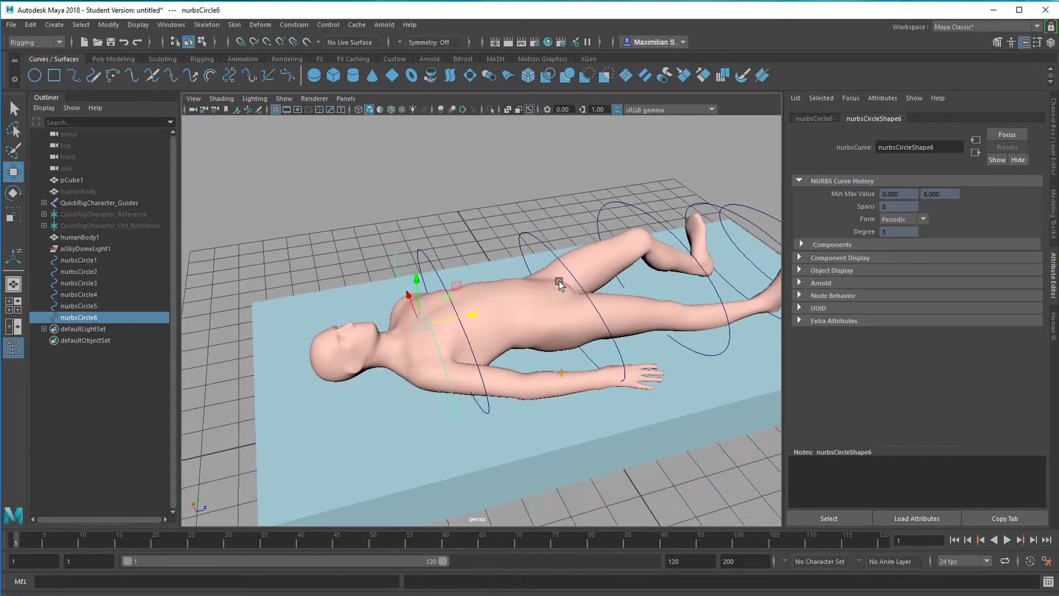
left_click_drag(470, 322, 457, 321)
left_click_drag(480, 393, 588, 385, "alt")
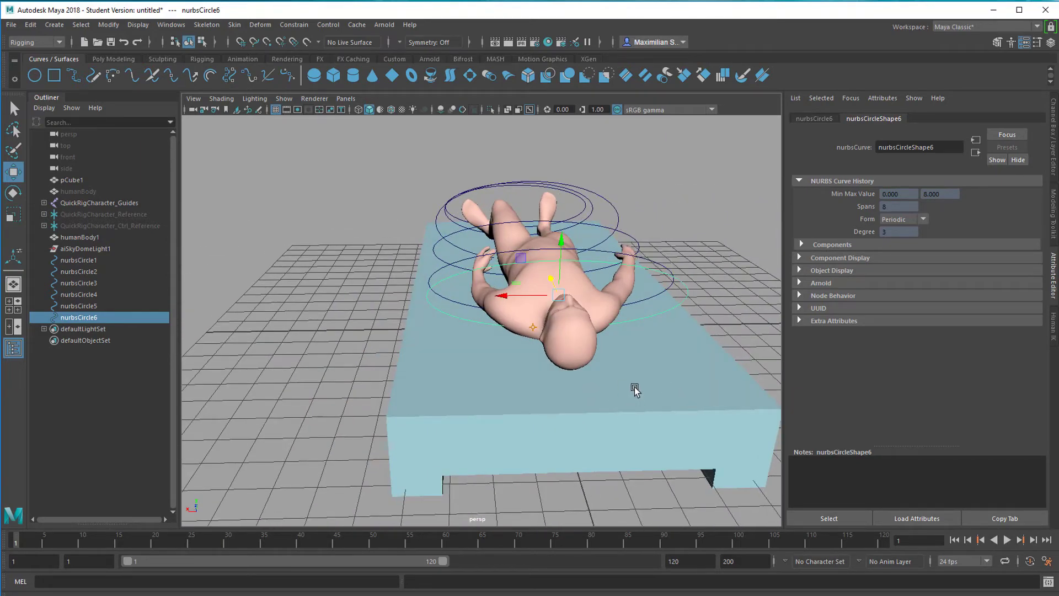
Step: Stretch nurbsCircle6 along one axis to fit around the chest
key("r")
left_click_drag(559, 351, 567, 300)
left_click_drag(557, 340, 571, 301)
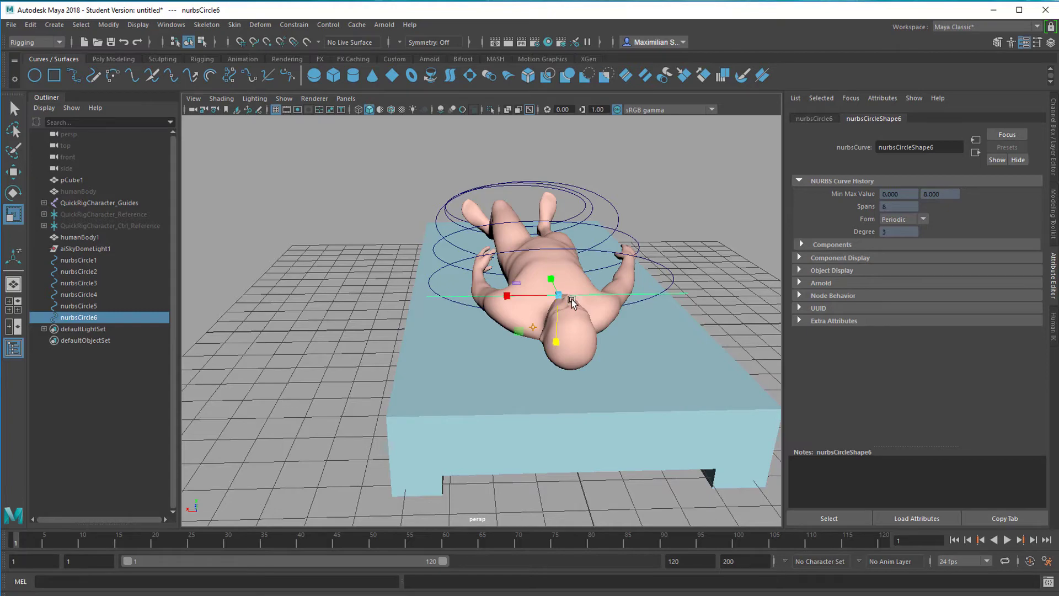
left_click_drag(558, 342, 578, 296)
left_click_drag(693, 361, 782, 421, "alt")
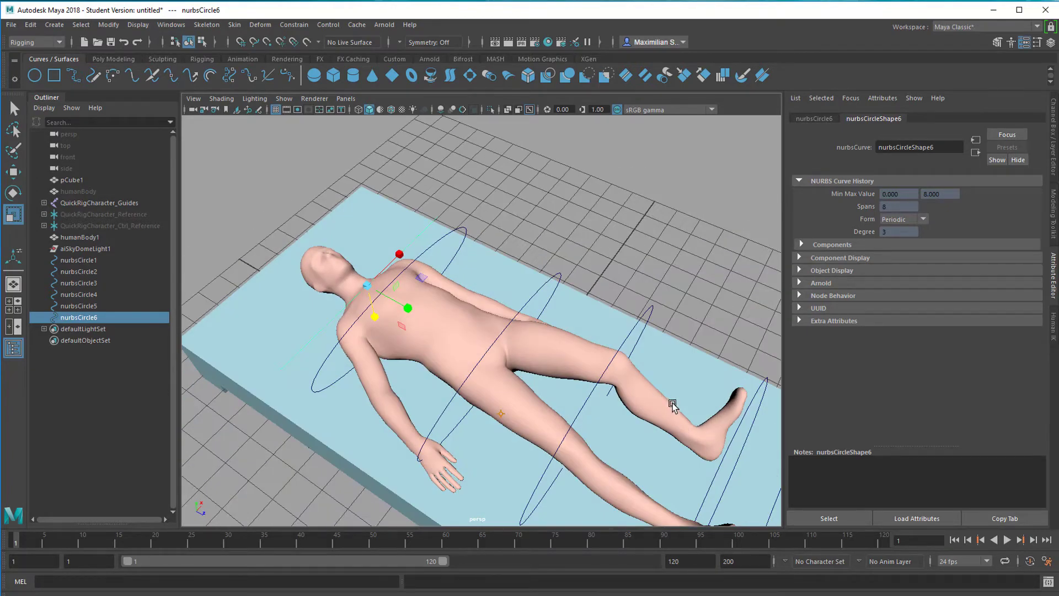
left_click_drag(672, 405, 690, 436, "alt")
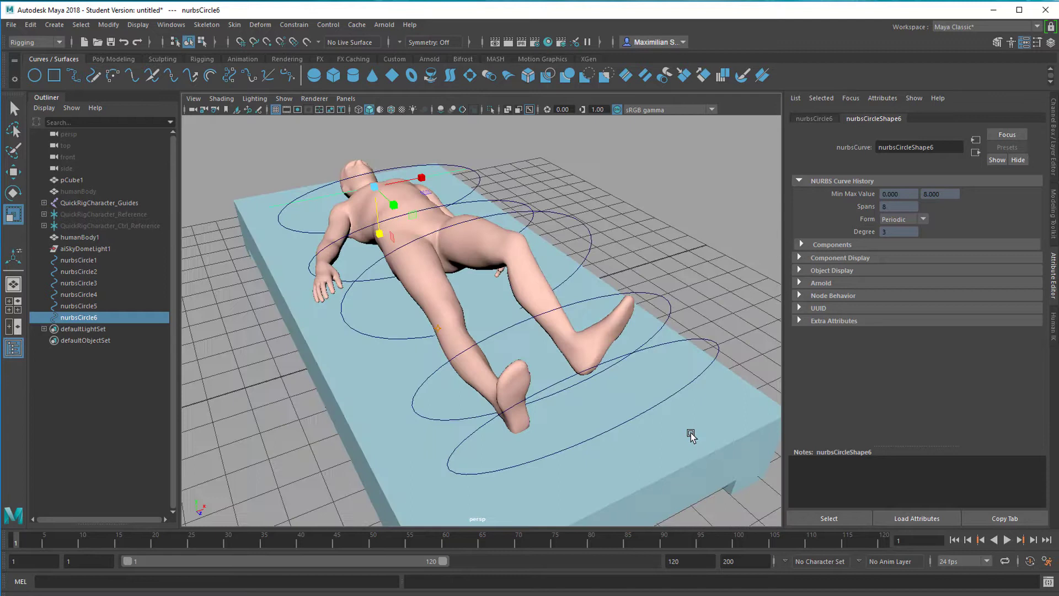
Step: Duplicate the foot circle as nurbsCircle7, move it past the feet and squash one axis
left_click(695, 341)
left_click(703, 334)
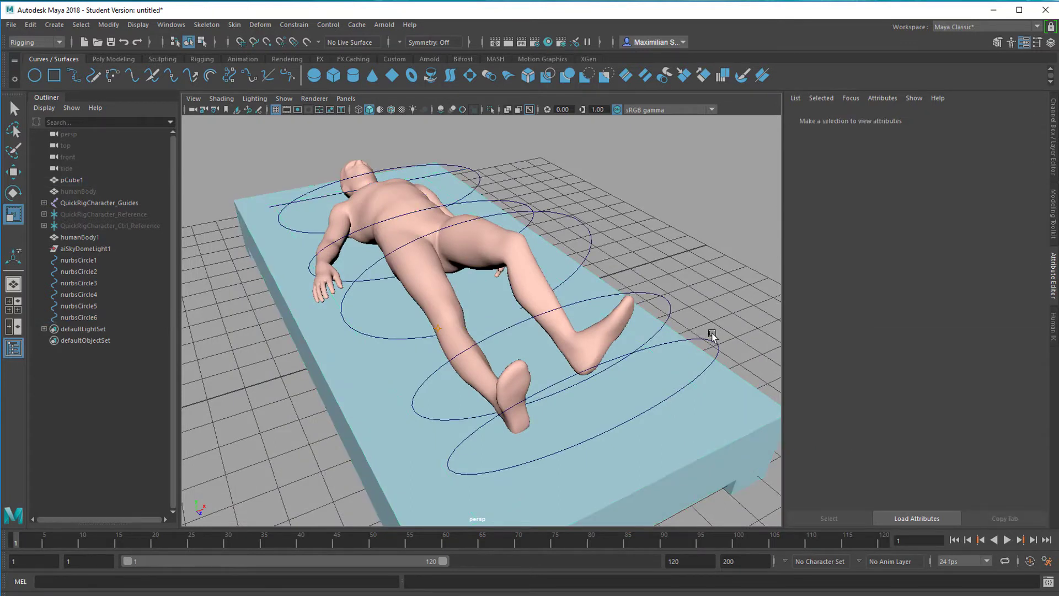
left_click(712, 341)
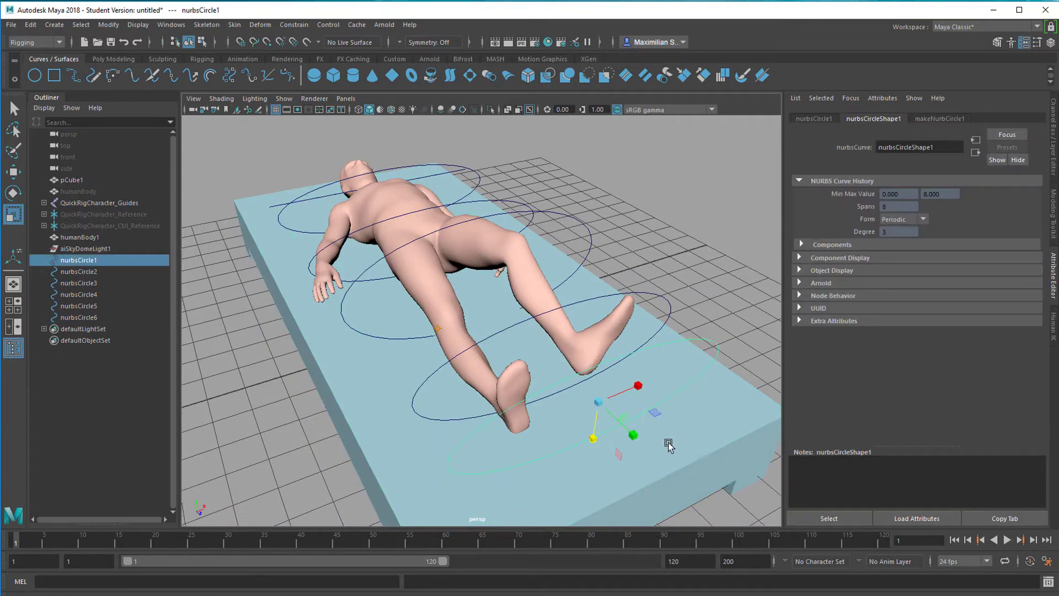
key("ctrl+d")
key("w")
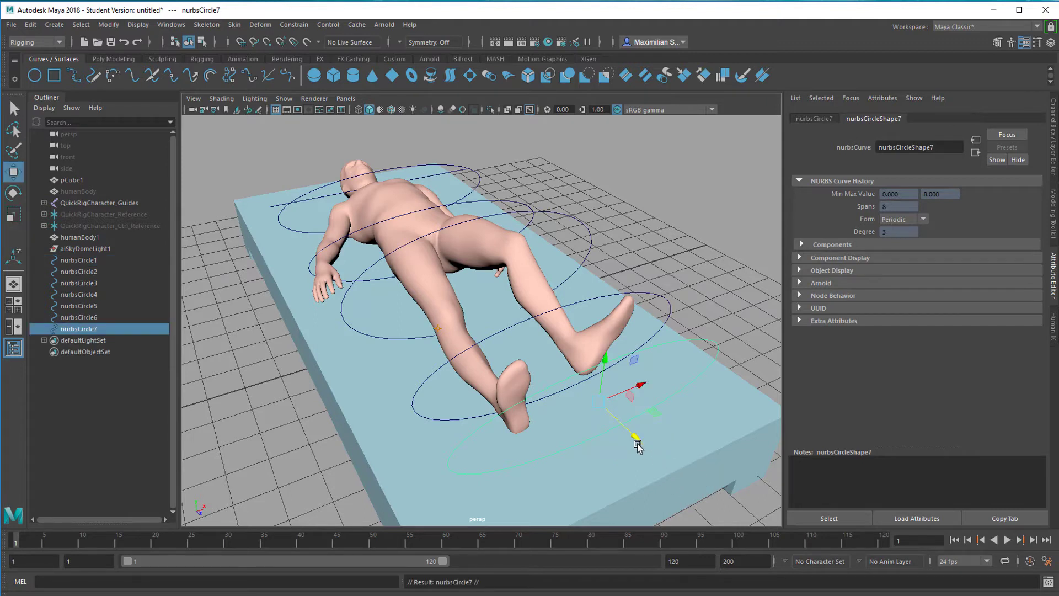
left_click_drag(634, 438, 647, 419)
key("r")
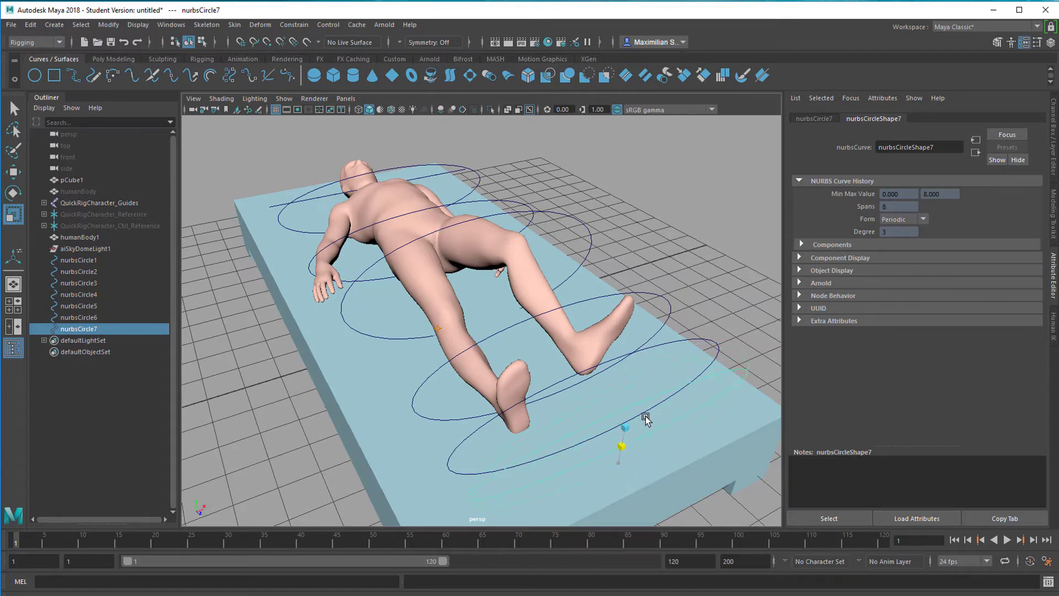
left_click_drag(640, 454, 640, 405)
Step: Select the waist circle and then the chest circle for adjustment
left_click_drag(701, 453, 657, 477, "alt")
left_click_drag(531, 351, 510, 375, "alt")
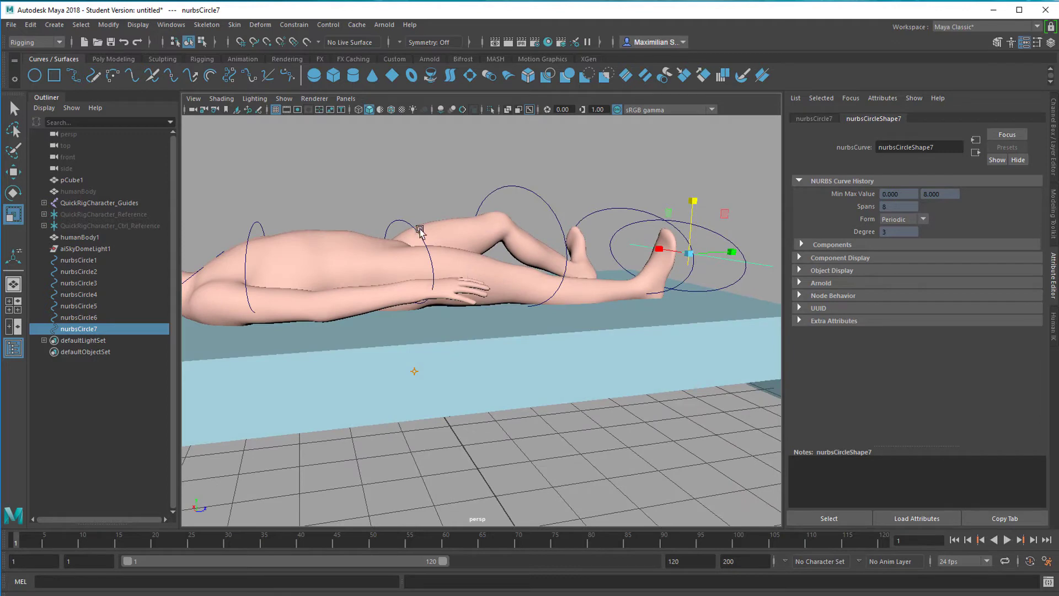
left_click(413, 226)
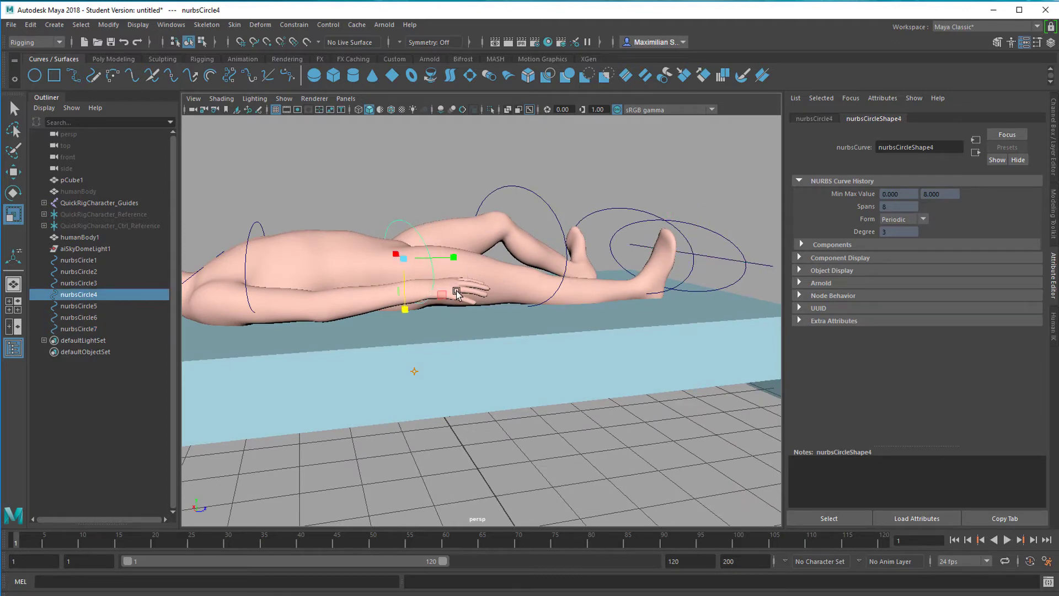
key("w")
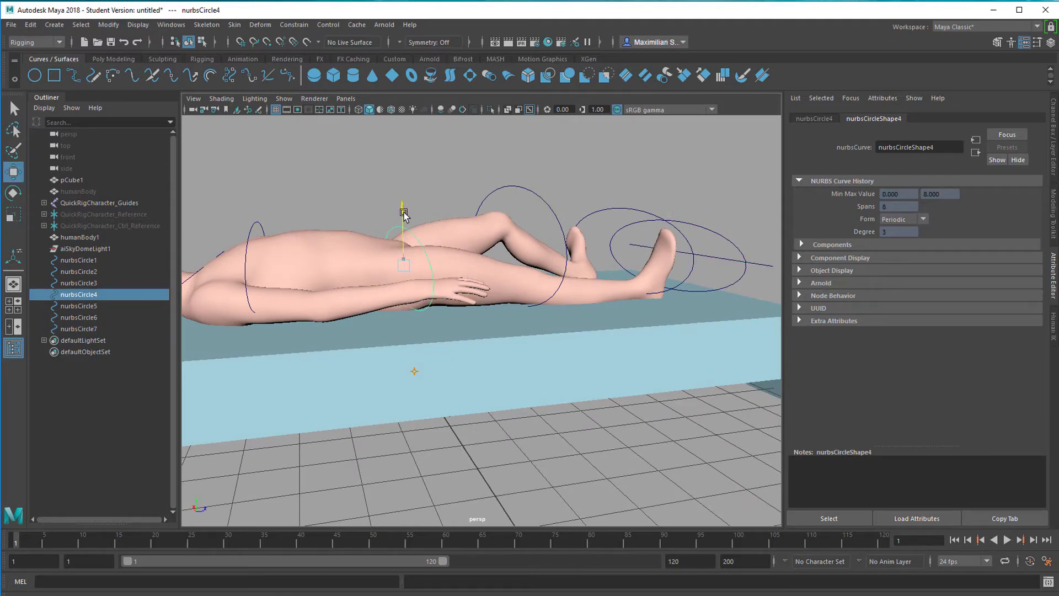
left_click_drag(404, 214, 326, 210, "alt")
left_click(363, 211)
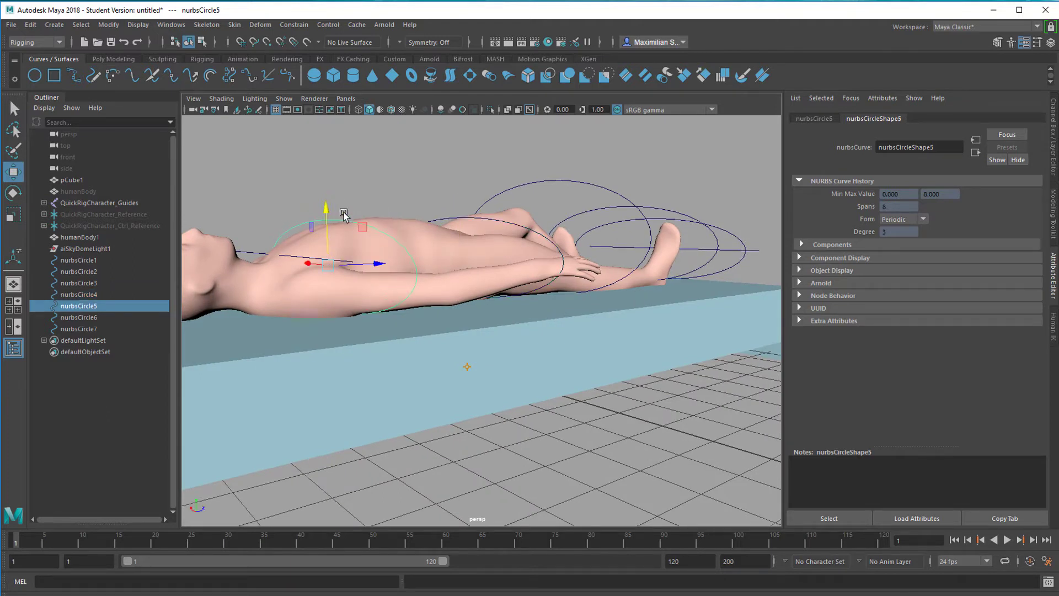
key("r")
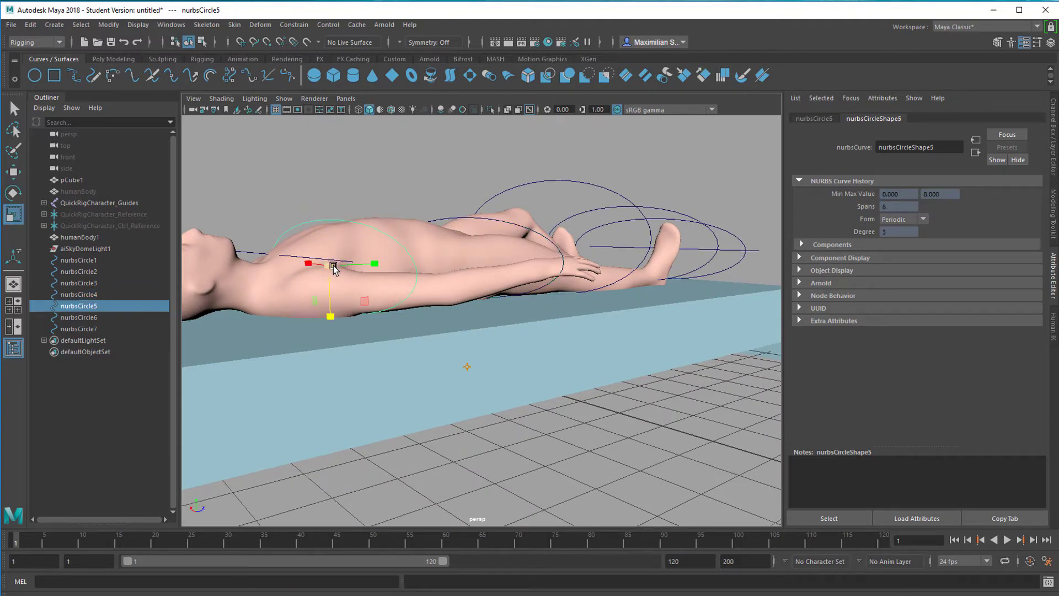
left_click_drag(472, 336, 392, 334, "alt")
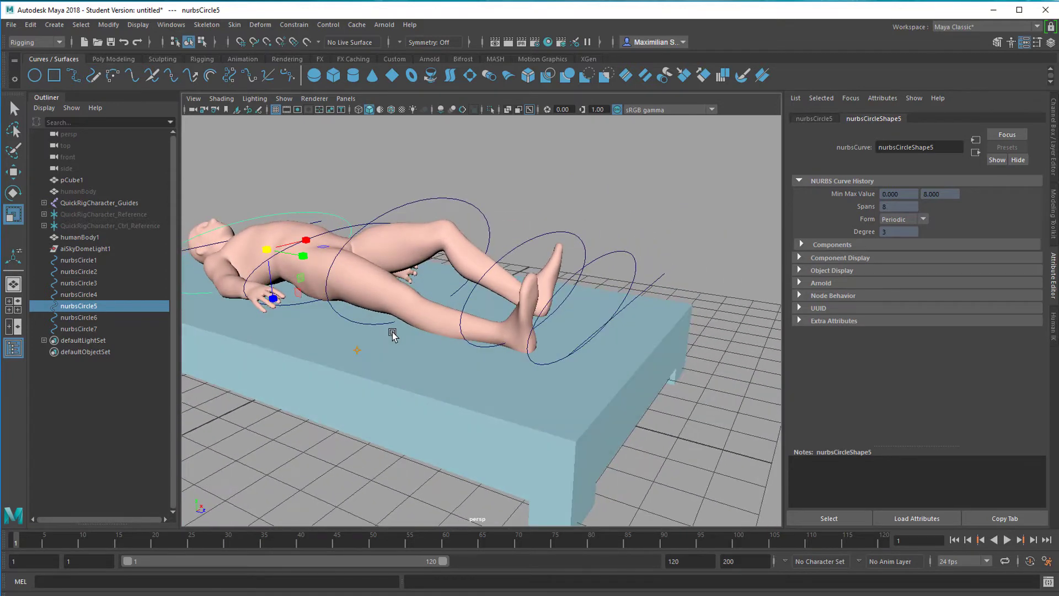
Step: Select in order the circles from past the feet up to the knee
left_click(664, 276)
key("q")
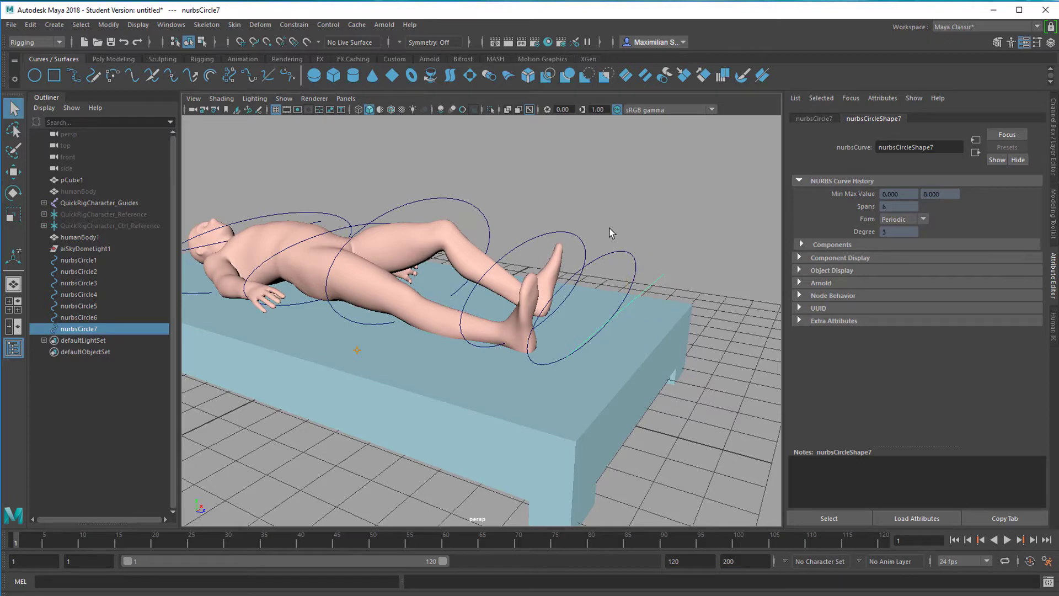
left_click(612, 254, "shift")
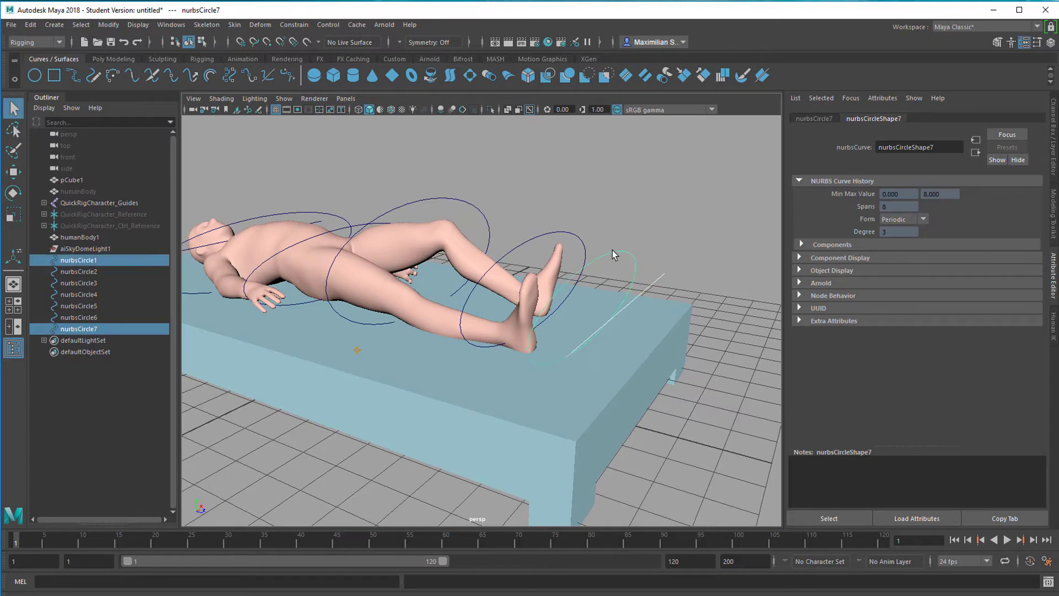
left_click(559, 234, "shift")
left_click(482, 208, "shift")
middle_click_drag(516, 346, 542, 353, "alt")
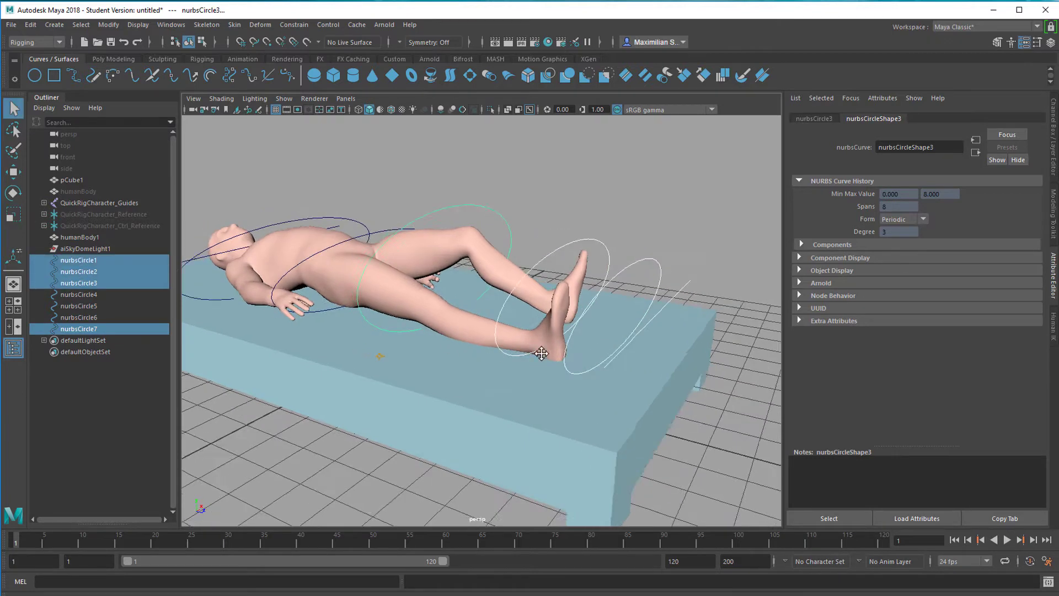
left_click_drag(542, 352, 490, 250, "alt")
Step: Add the waist, chest and shoulder circles and loft them into loftedSurface1
left_click(484, 238, "shift")
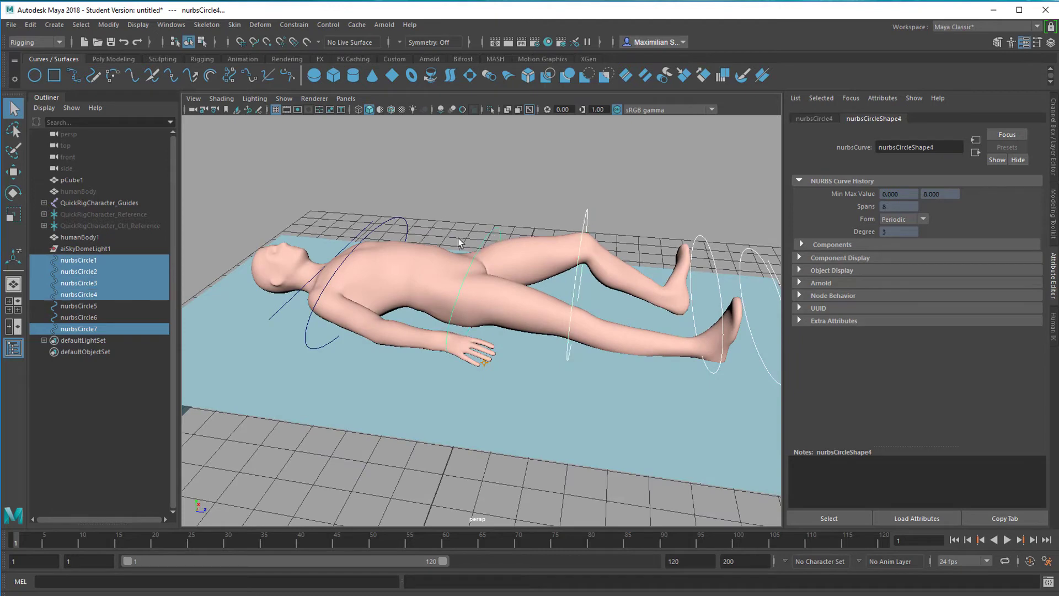
left_click(387, 221, "shift")
left_click_drag(388, 270, 339, 280, "alt")
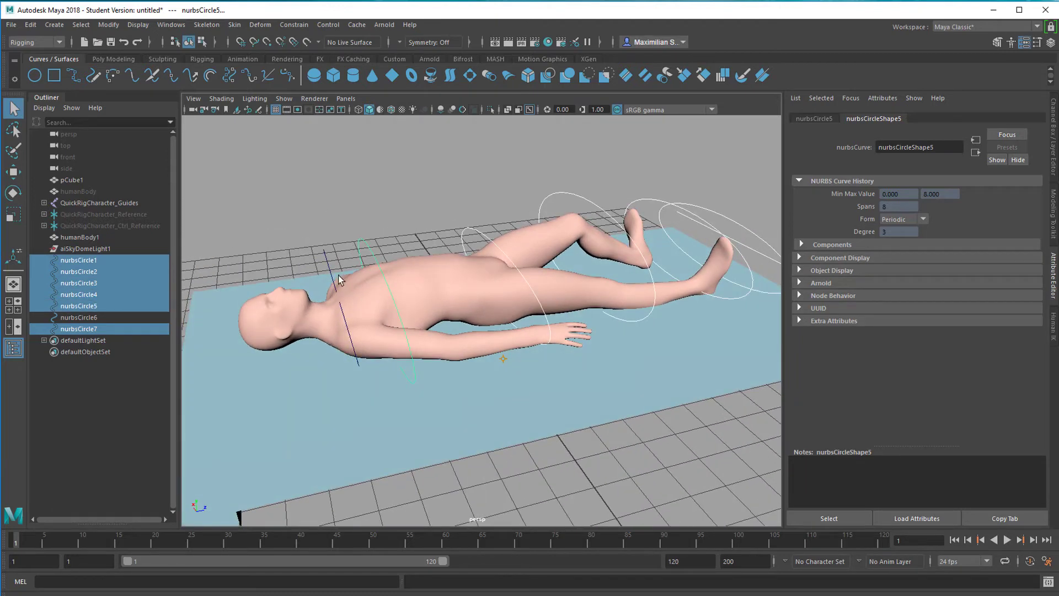
left_click(331, 273, "shift")
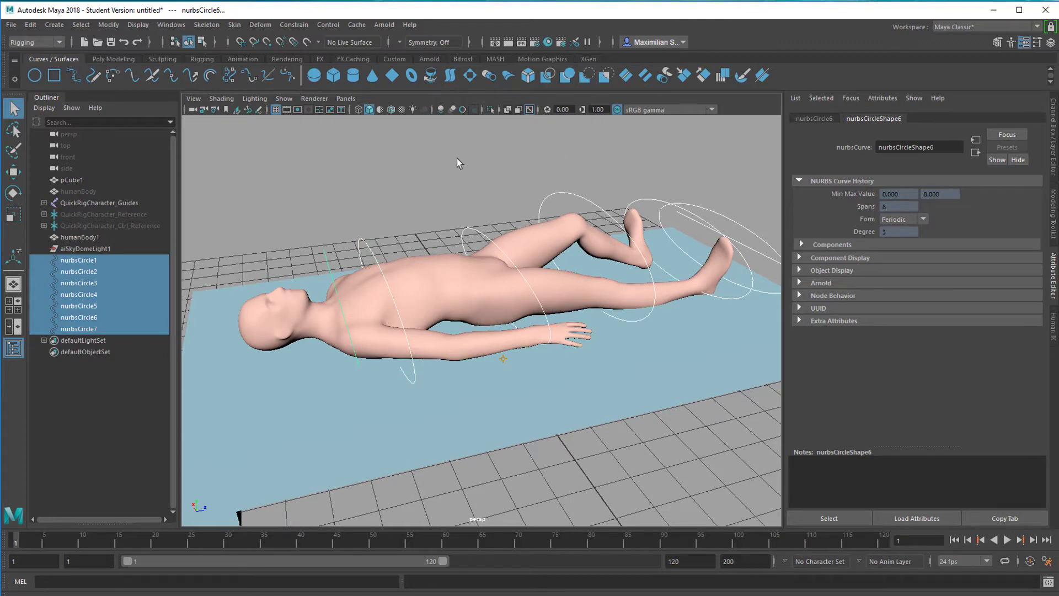
left_click(451, 80)
left_click_drag(646, 339, 581, 333, "alt")
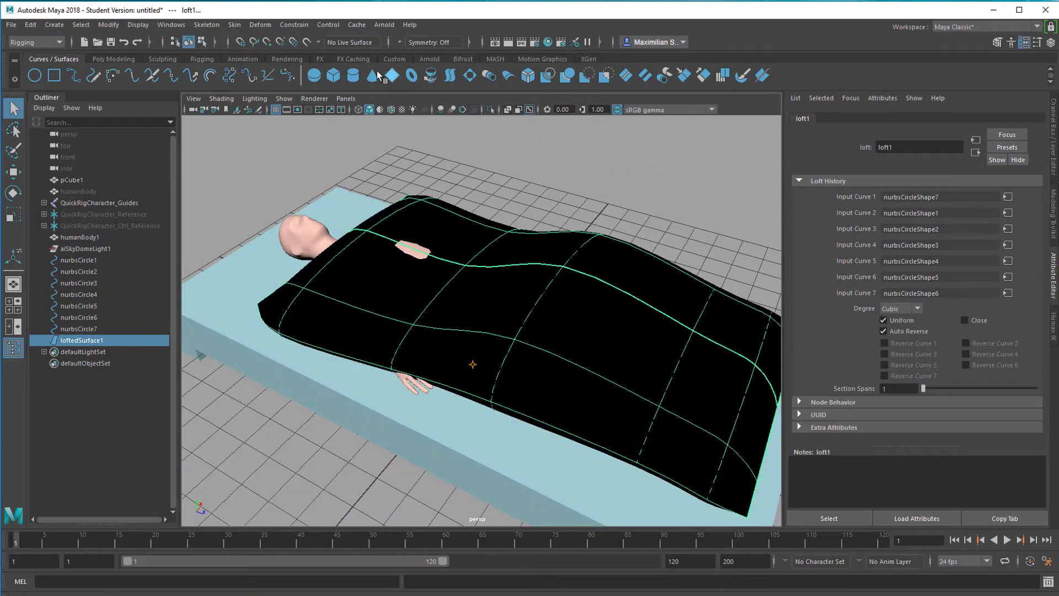
Step: Switch to the Modeling menu set and apply Surfaces > Reverse Direction to loftedSurface1
left_click(57, 42)
left_click(42, 51)
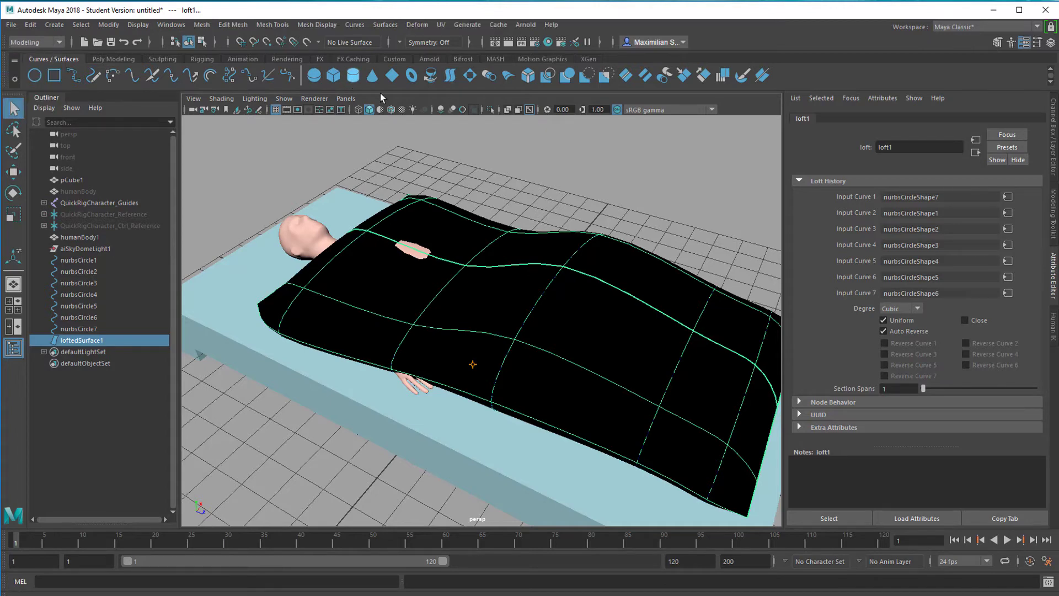
left_click(386, 25)
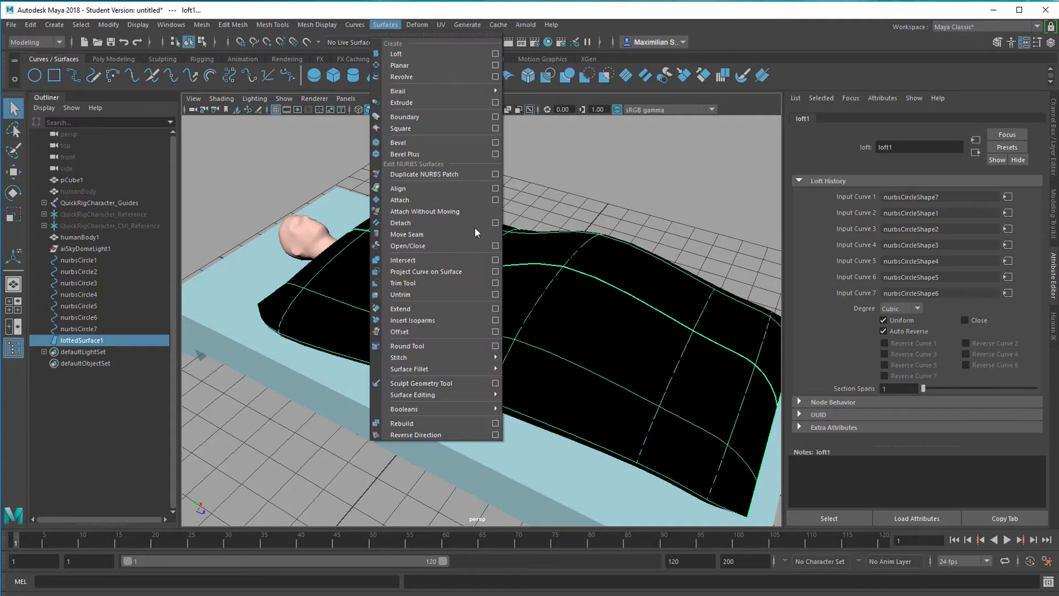
left_click(464, 434)
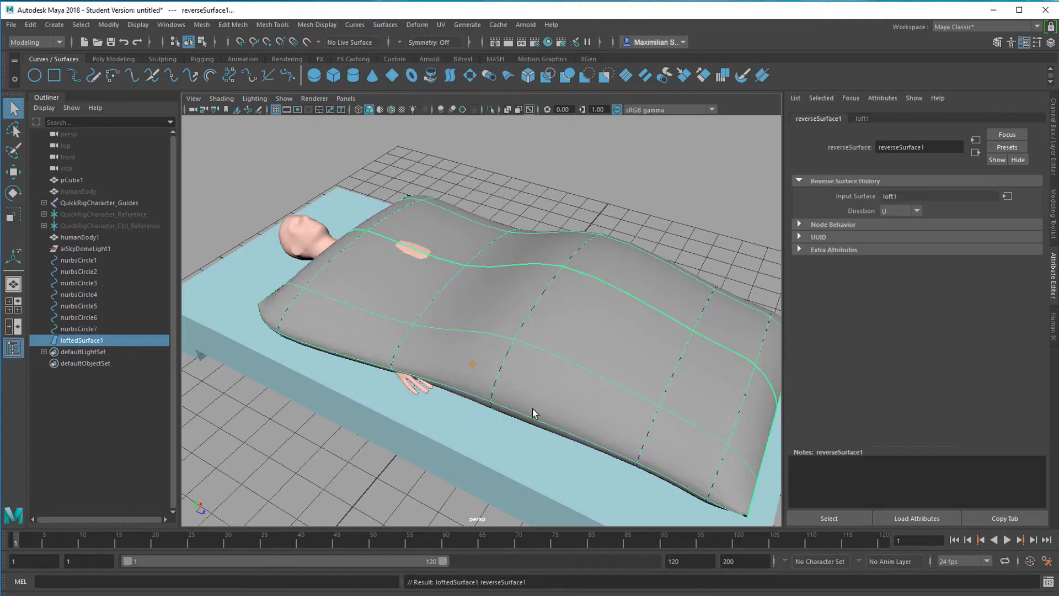
left_click_drag(539, 416, 478, 347, "alt")
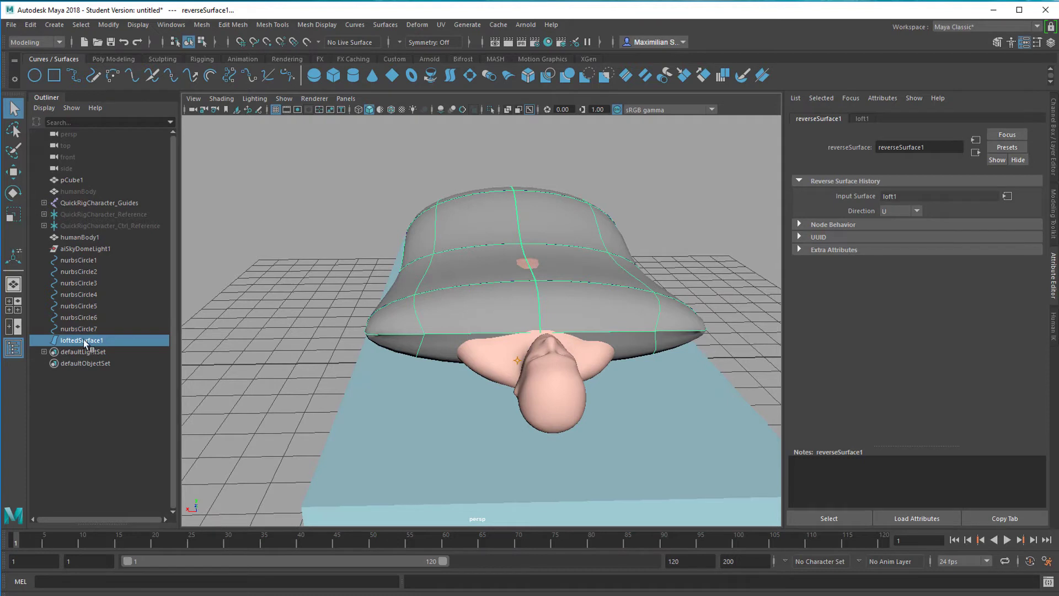
Step: Lift the middle control vertex of the head-end edge circle, then lower it slightly
left_click_drag(91, 273, 92, 330)
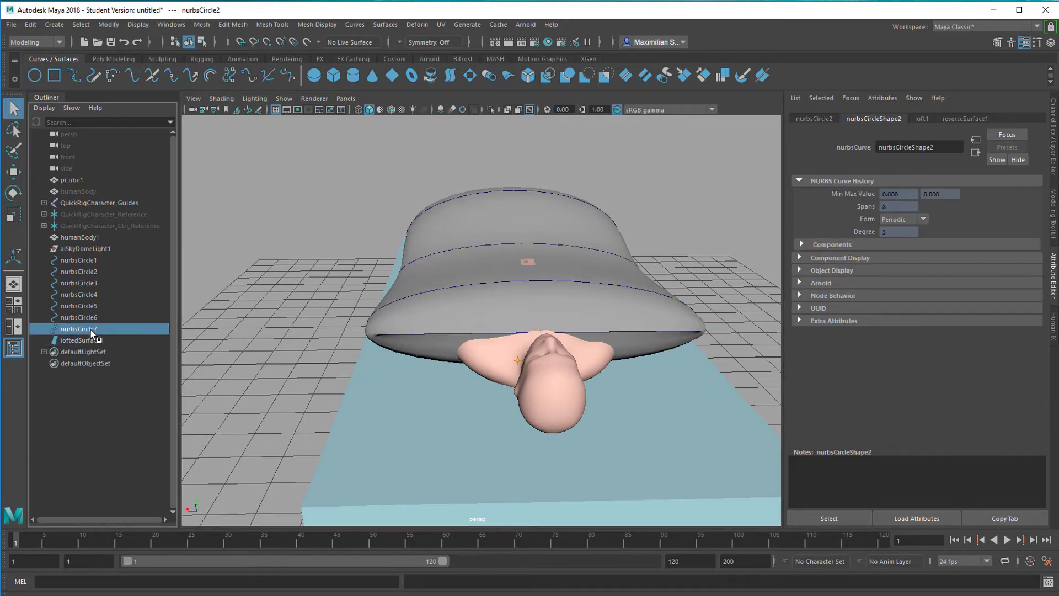
left_click(424, 333)
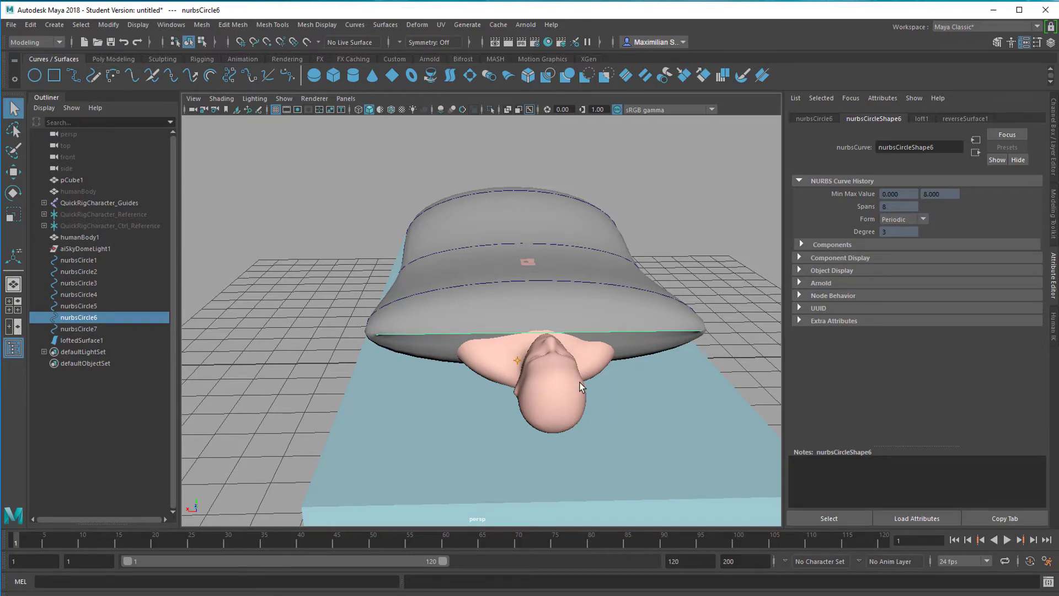
right_click_drag(492, 353, 408, 309)
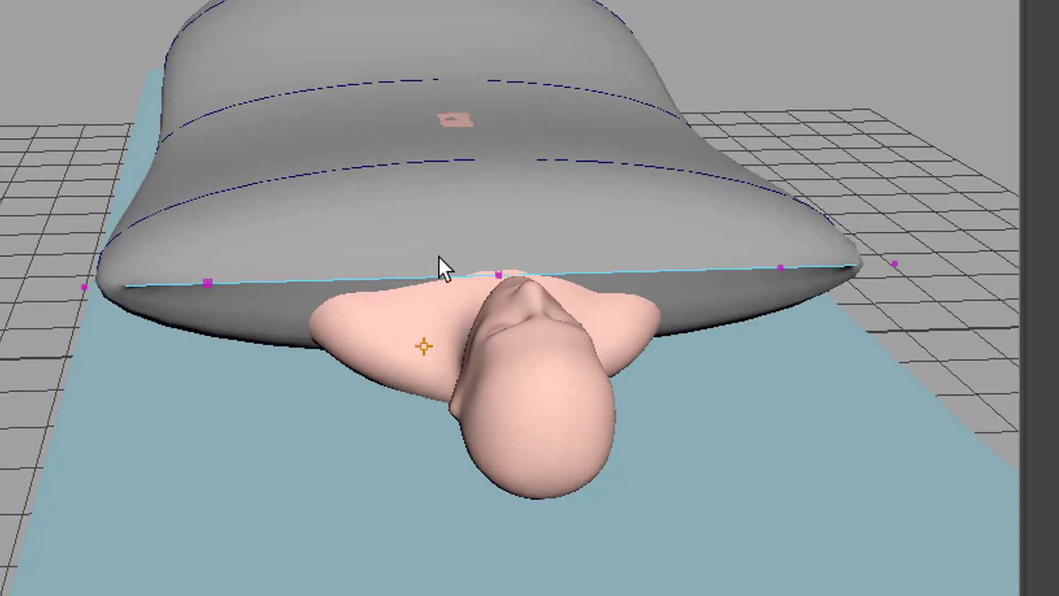
left_click_drag(564, 310, 565, 312)
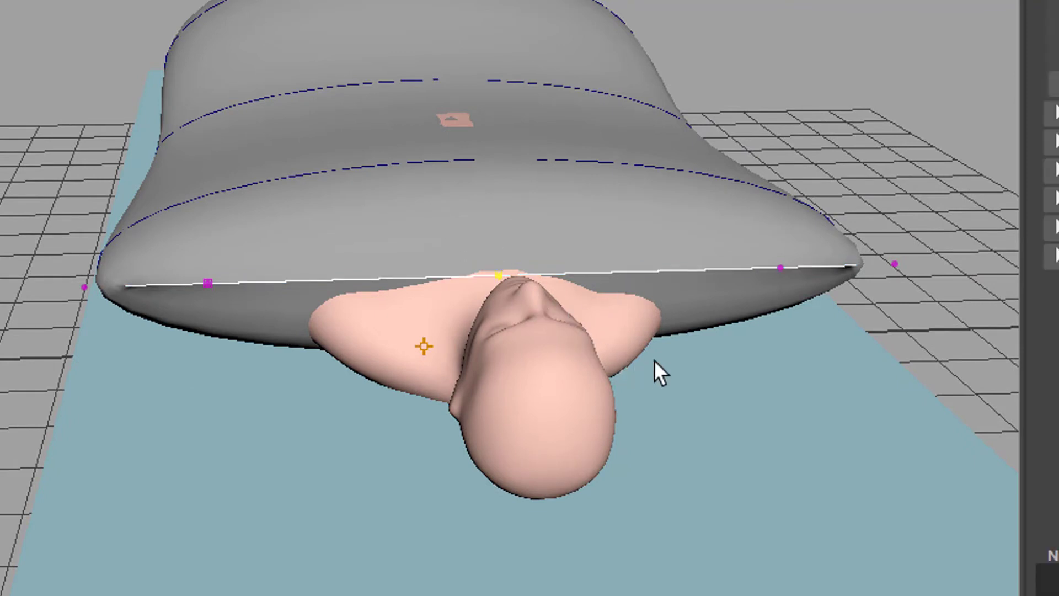
key("w")
left_click_drag(498, 167, 525, 118)
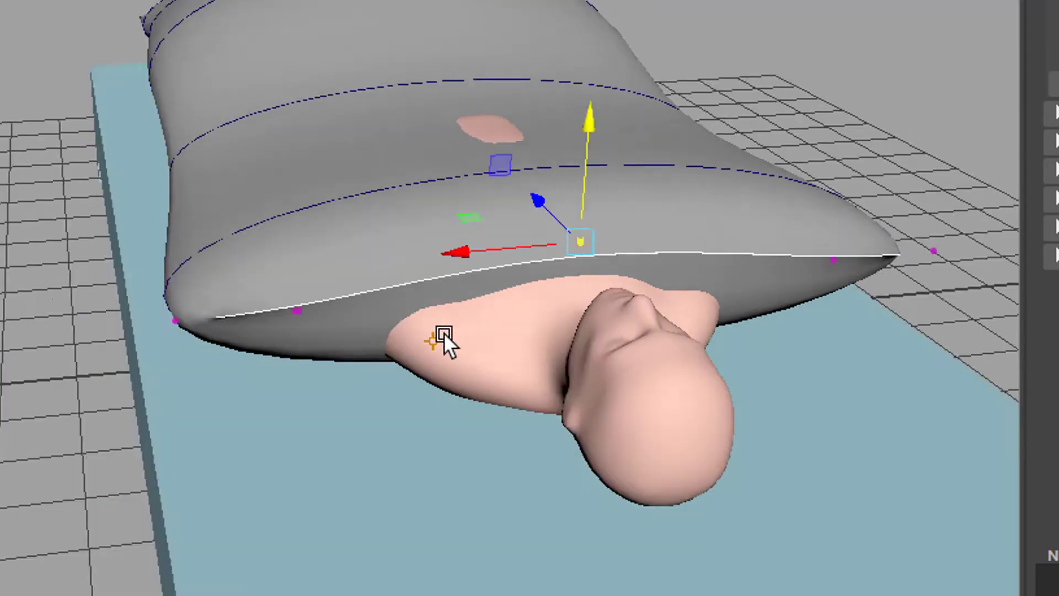
left_click_drag(443, 333, 516, 322, "alt")
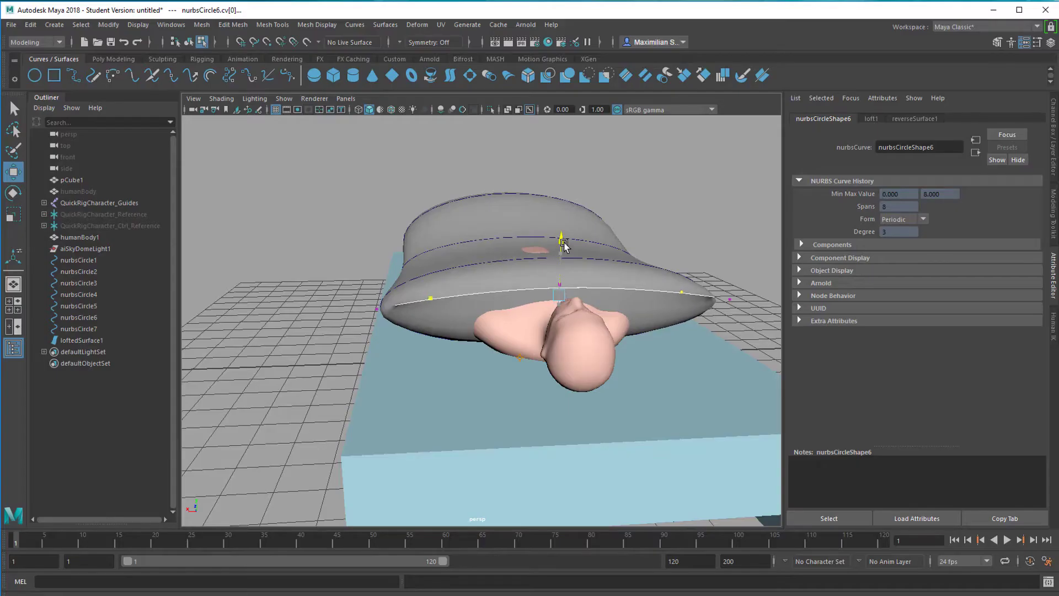
left_click_drag(563, 247, 765, 383)
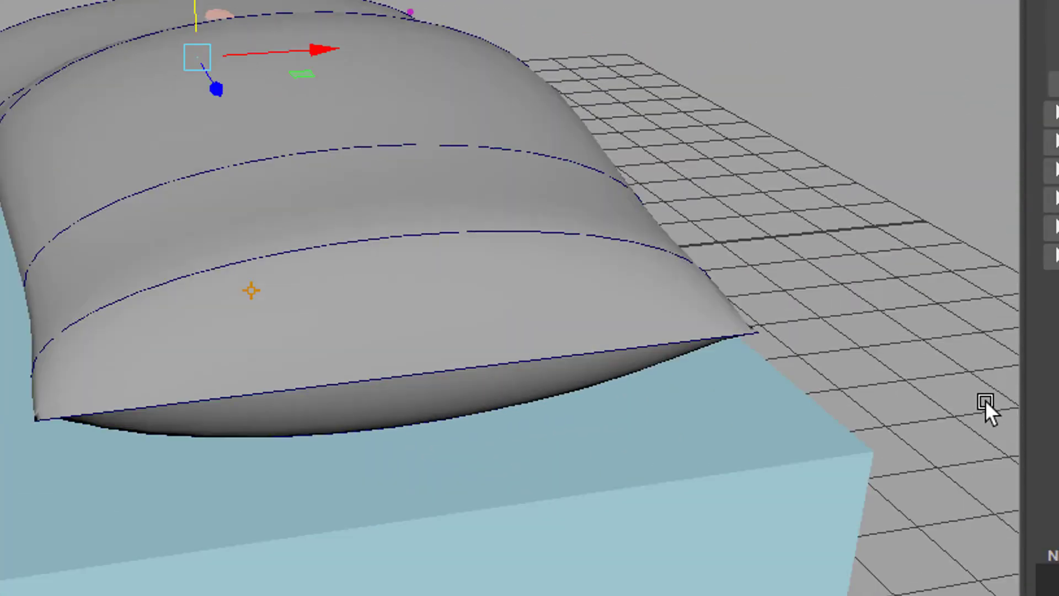
left_click_drag(985, 400, 937, 398, "alt")
Step: Pull down control vertices on the duvet's bottom edge curve and raise its top point
left_click(410, 371)
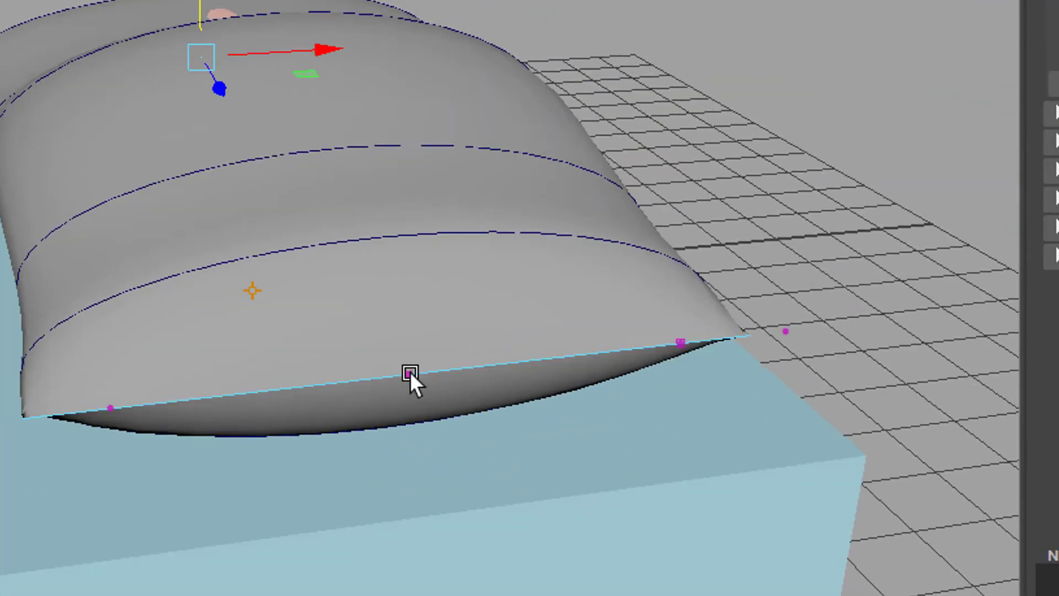
left_click_drag(444, 390, 441, 386)
left_click_drag(415, 287, 690, 147)
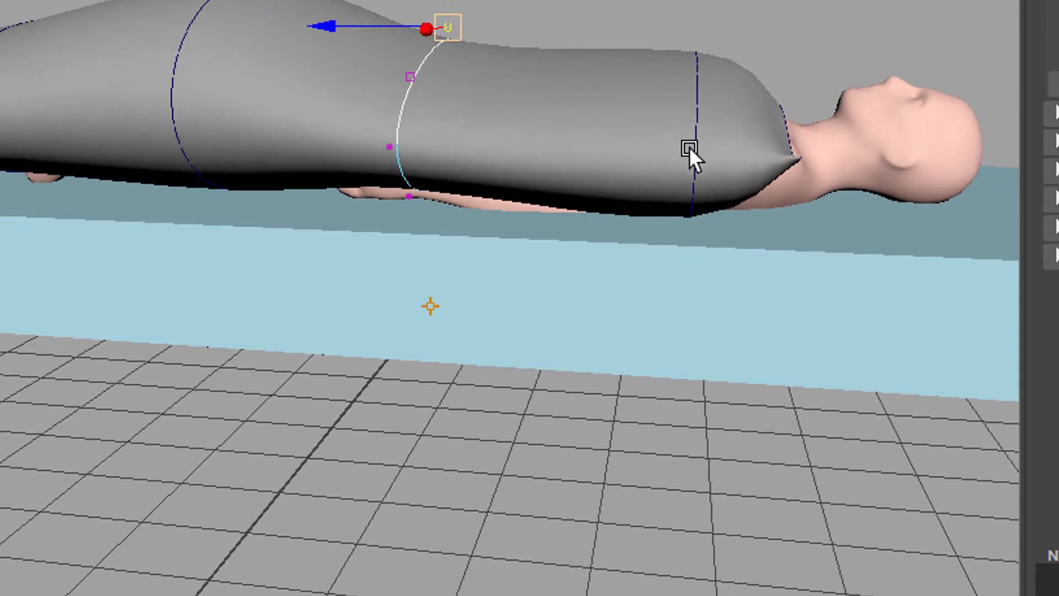
left_click_drag(388, 134, 468, 34, "alt")
middle_click_drag(445, 81, 516, 113, "alt")
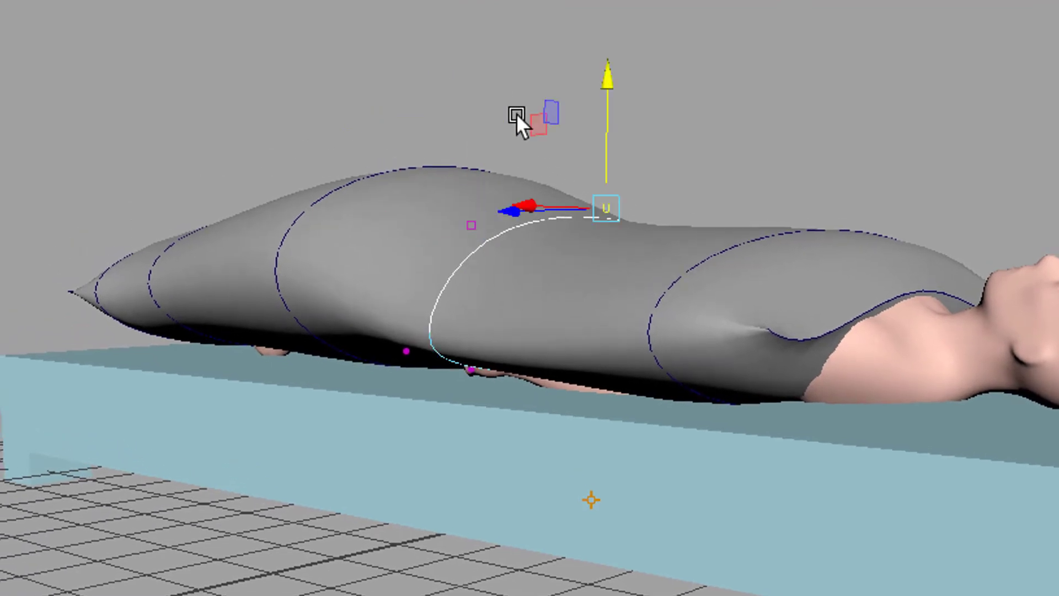
left_click_drag(613, 80, 618, 69)
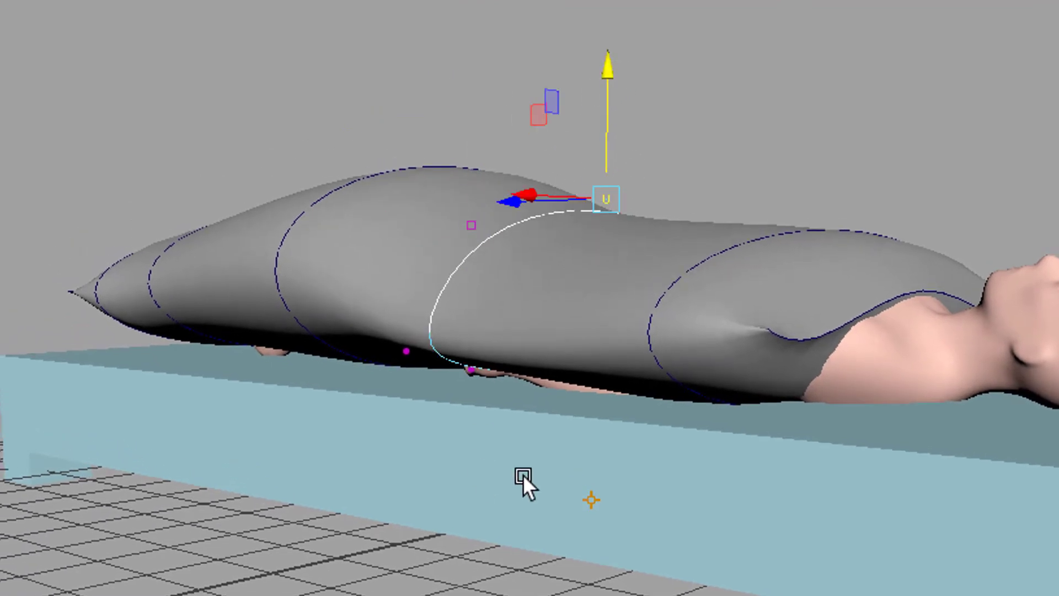
Step: Tuck the curve point beside the hand and pull the bottom point outward to widen the duvet
left_click_drag(653, 556, 407, 531, "alt")
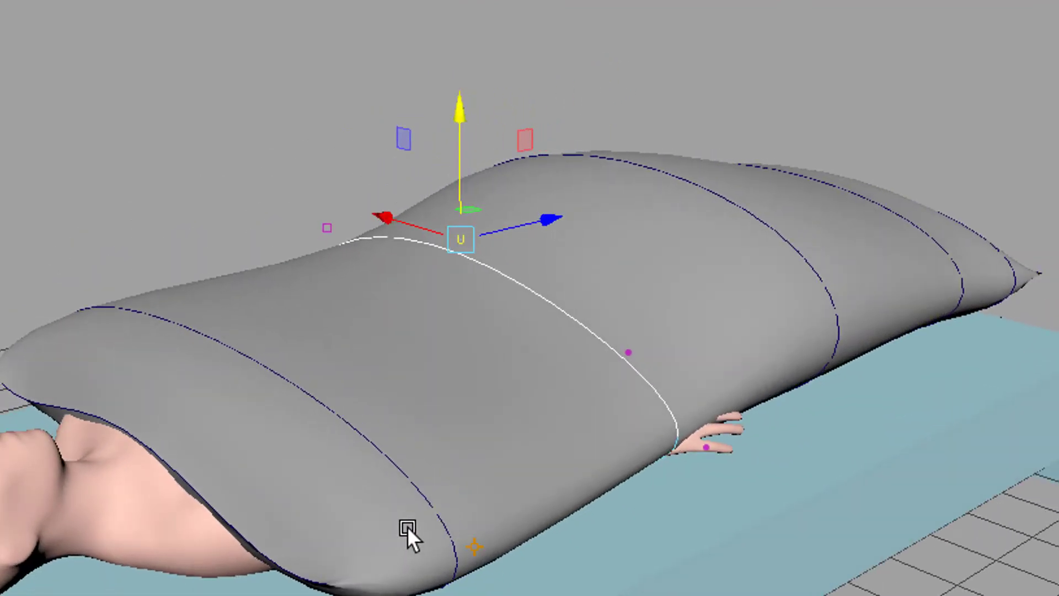
right_click_drag(407, 532, 586, 535, "alt")
left_click_drag(684, 422, 742, 496)
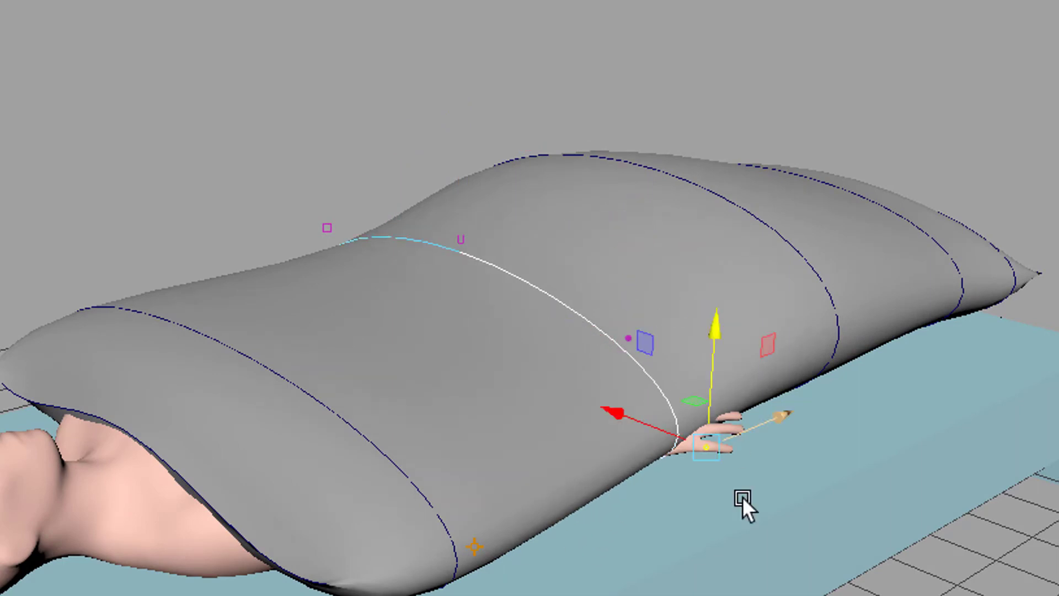
left_click_drag(710, 335, 713, 359)
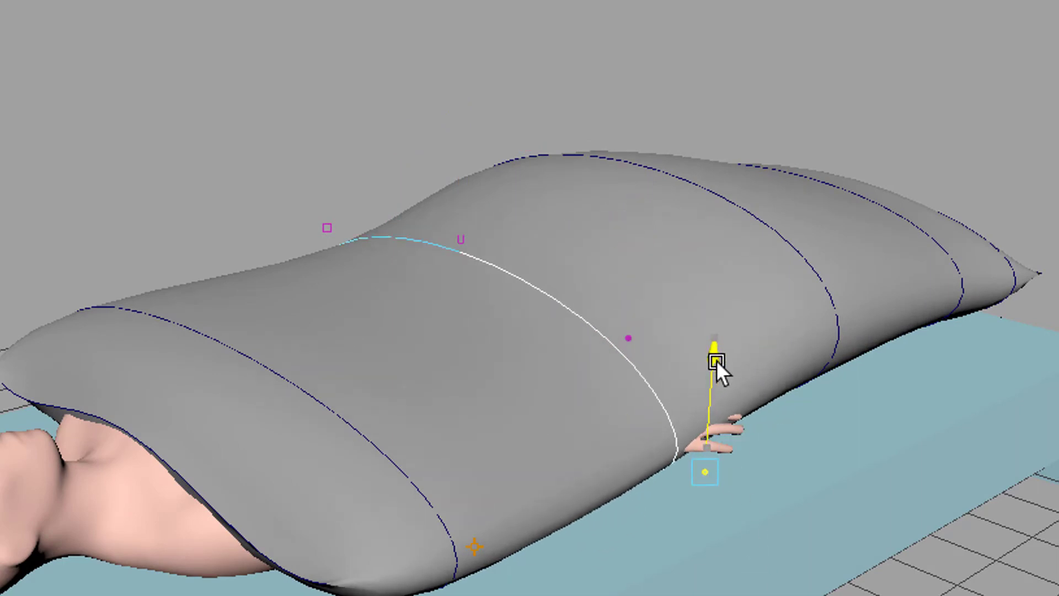
left_click_drag(614, 435, 657, 468)
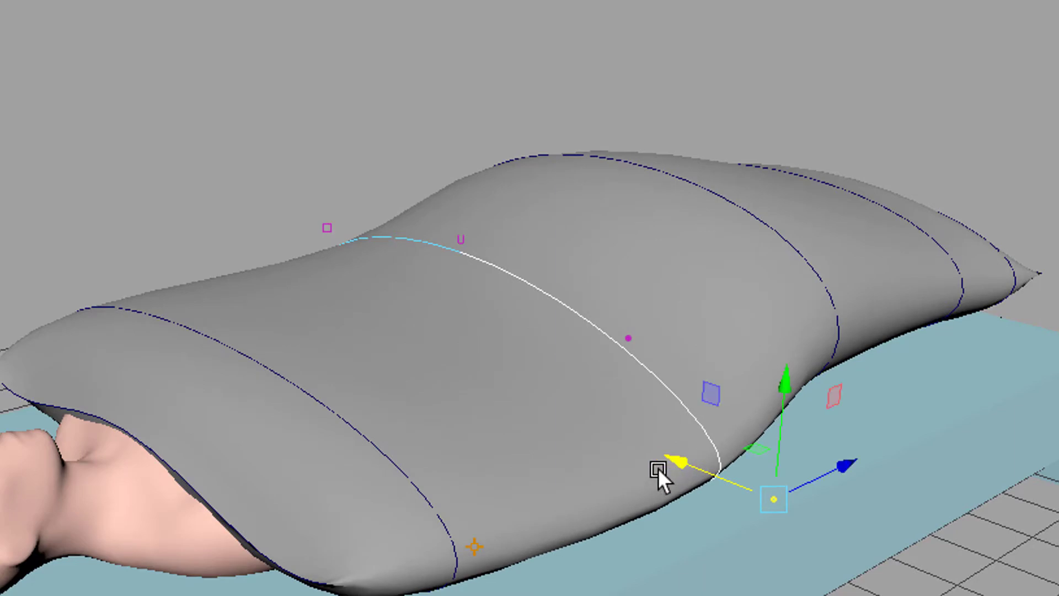
left_click_drag(422, 541, 811, 544, "alt")
key("Left")
key("Left")
key("Left")
key("Left")
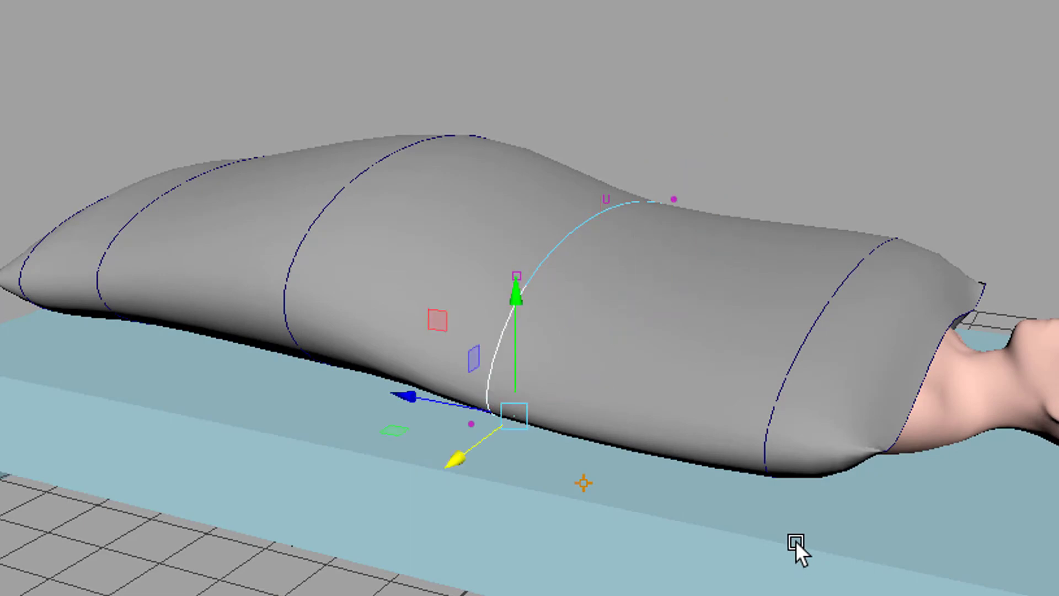
left_click_drag(402, 478, 375, 518)
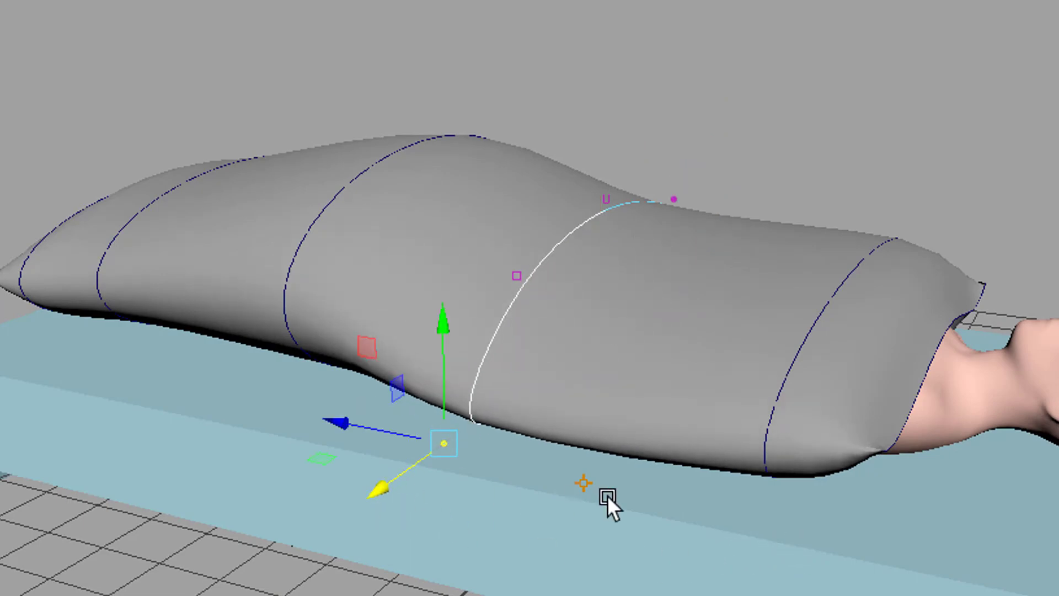
left_click_drag(659, 544, 525, 380, "alt")
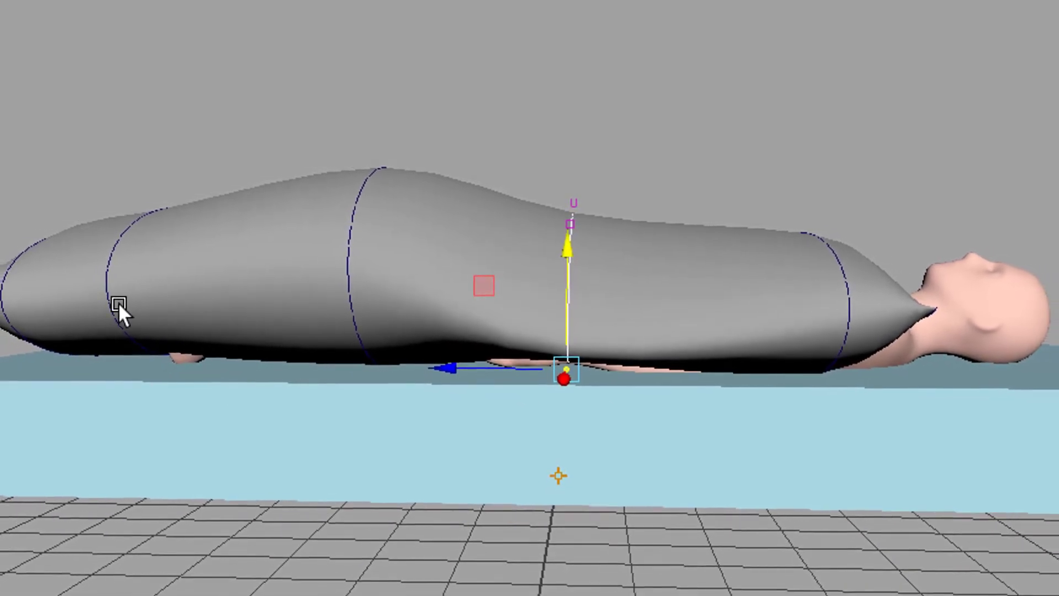
left_click_drag(657, 508, 746, 564, "alt")
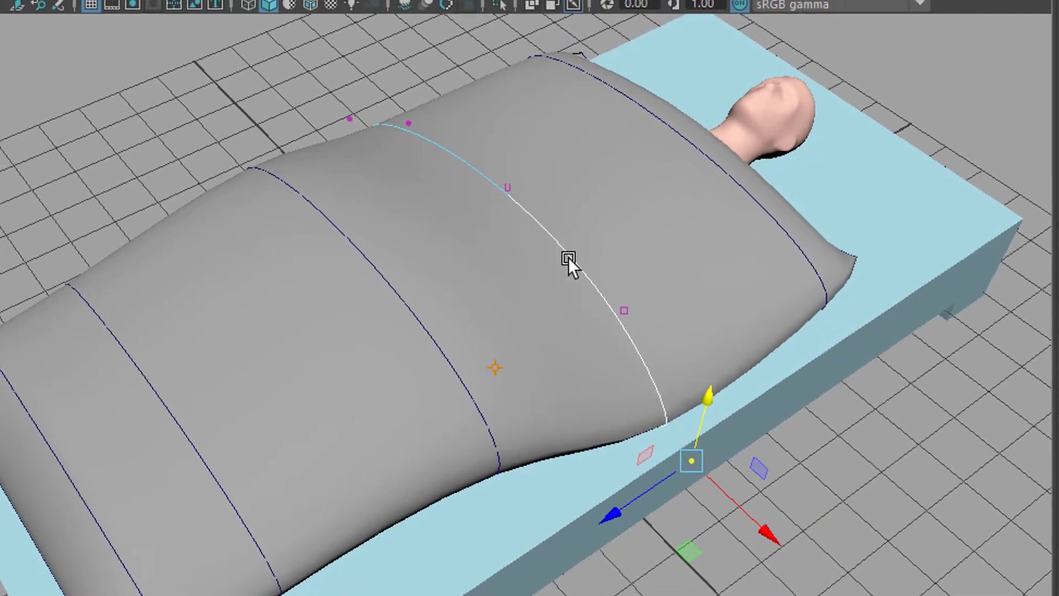
right_click_drag(567, 256, 662, 228)
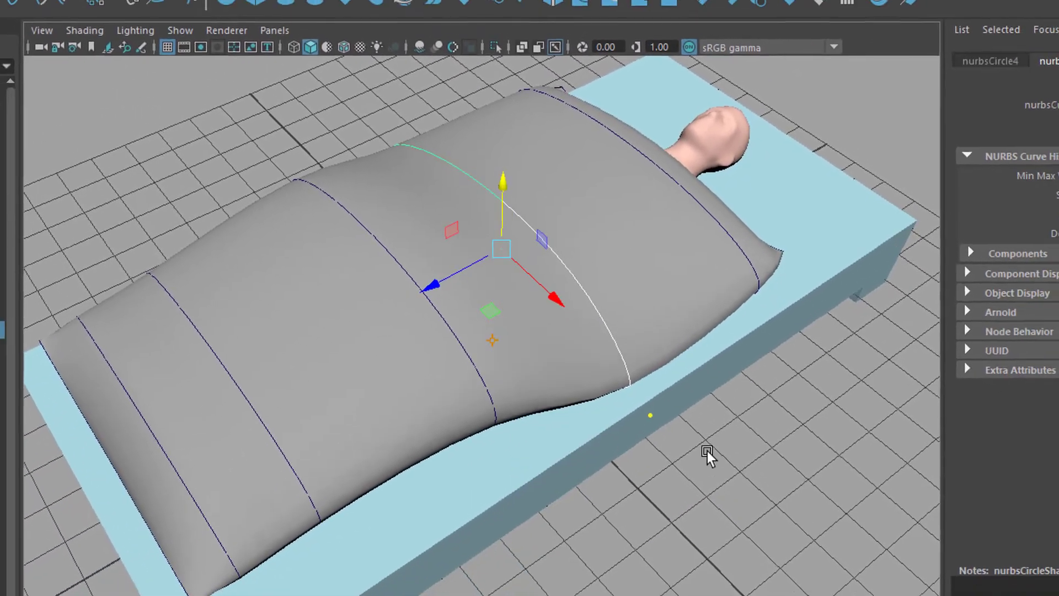
Step: Assign a new Arnold aiStandardSurface material to the lofted duvet
left_click(689, 502)
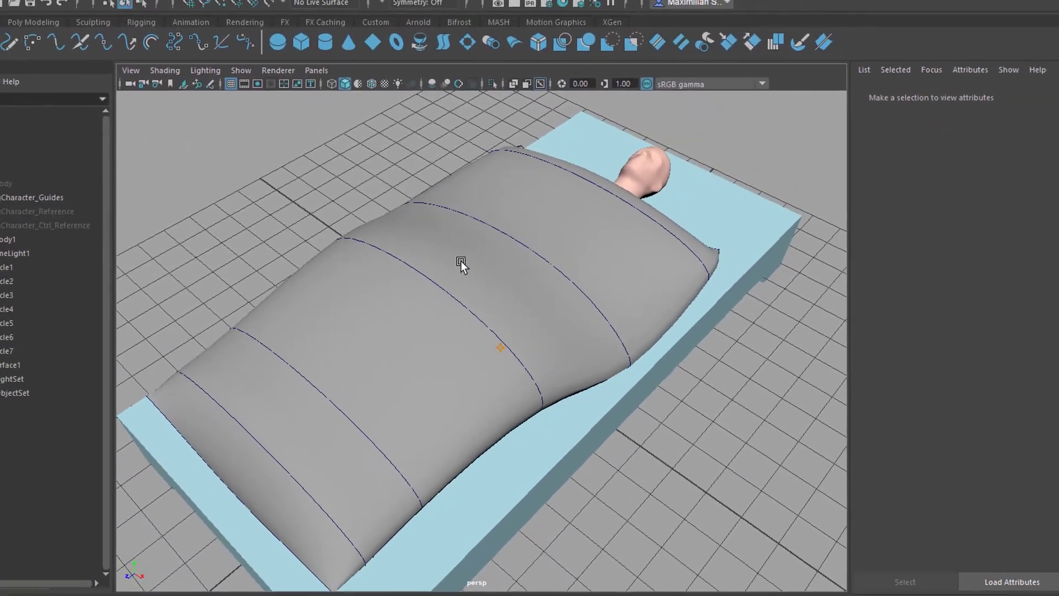
left_click(461, 258)
right_click_drag(453, 241, 478, 544)
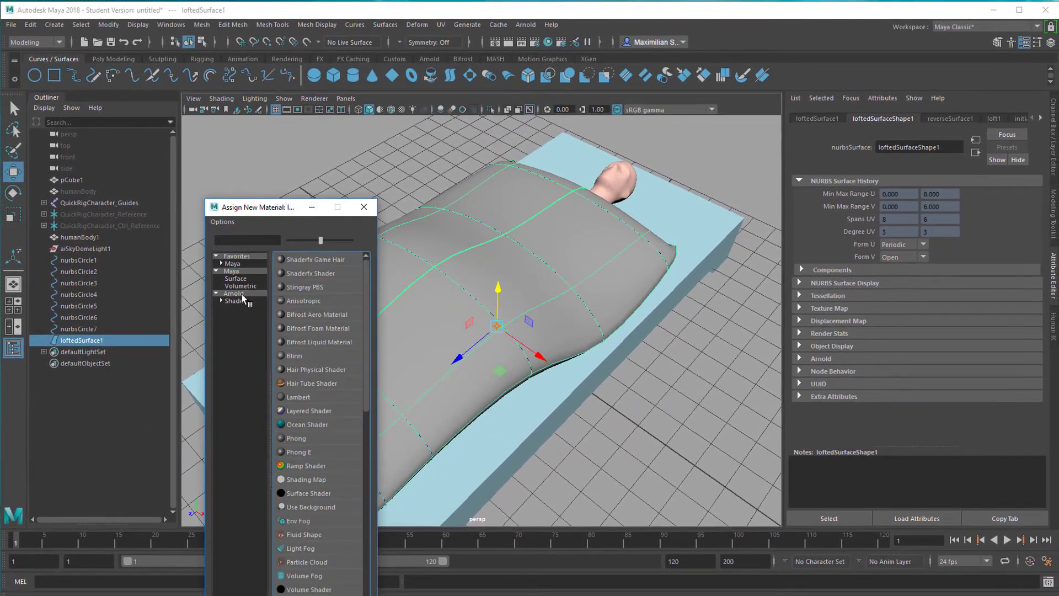
left_click(242, 294)
left_click(331, 399)
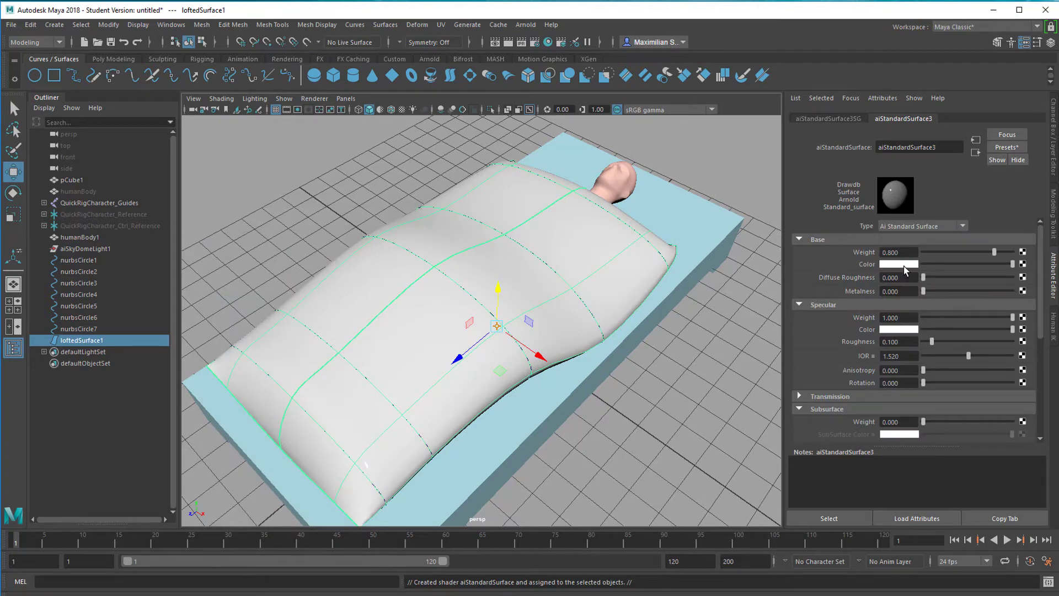
Step: Set the new material's base colour to orange
left_click(903, 265)
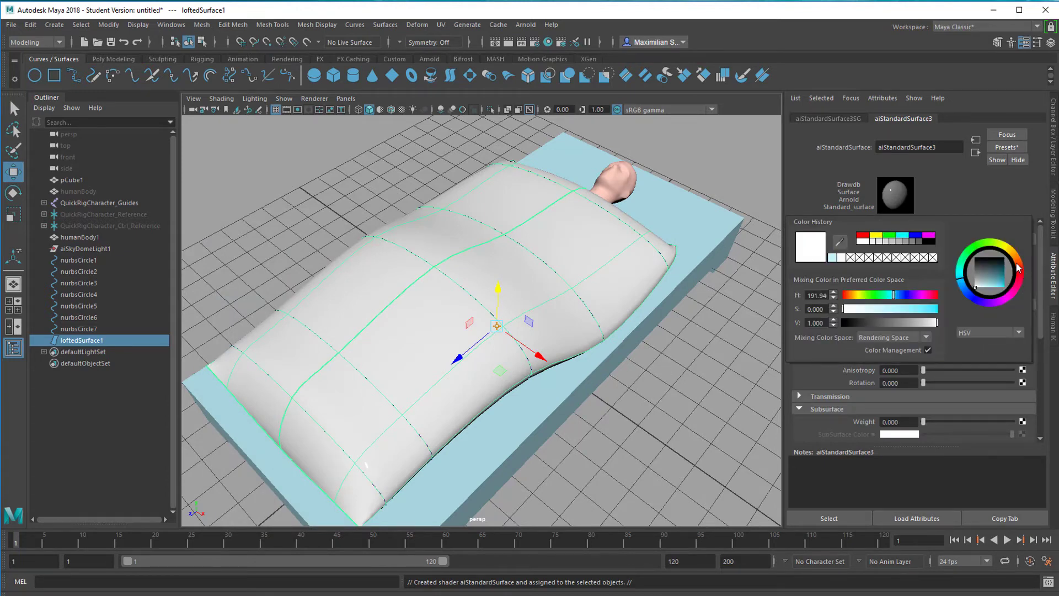
left_click_drag(1007, 280, 1000, 291)
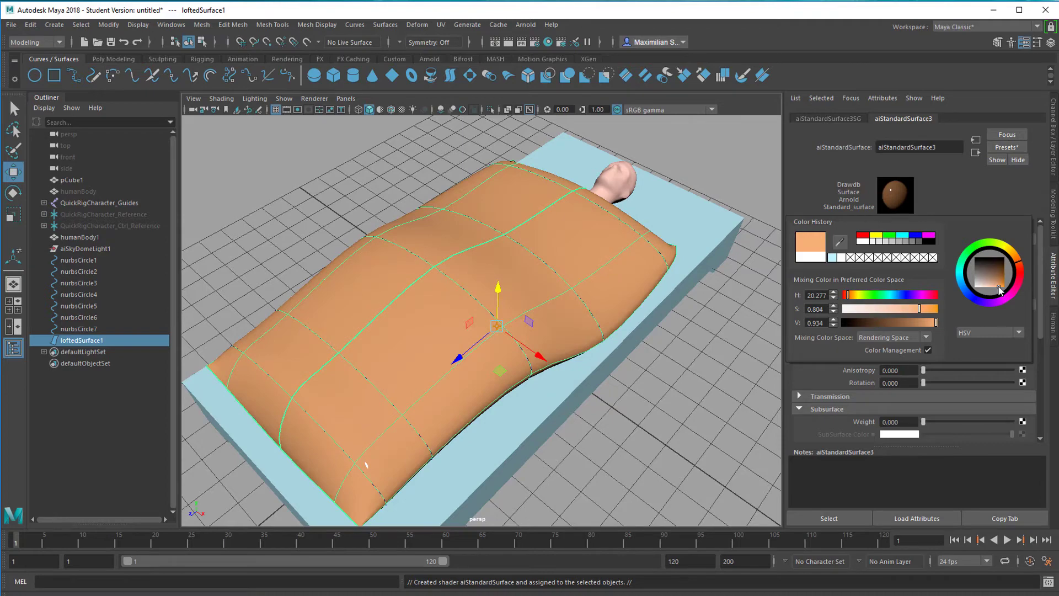
left_click_drag(702, 398, 529, 237, "alt")
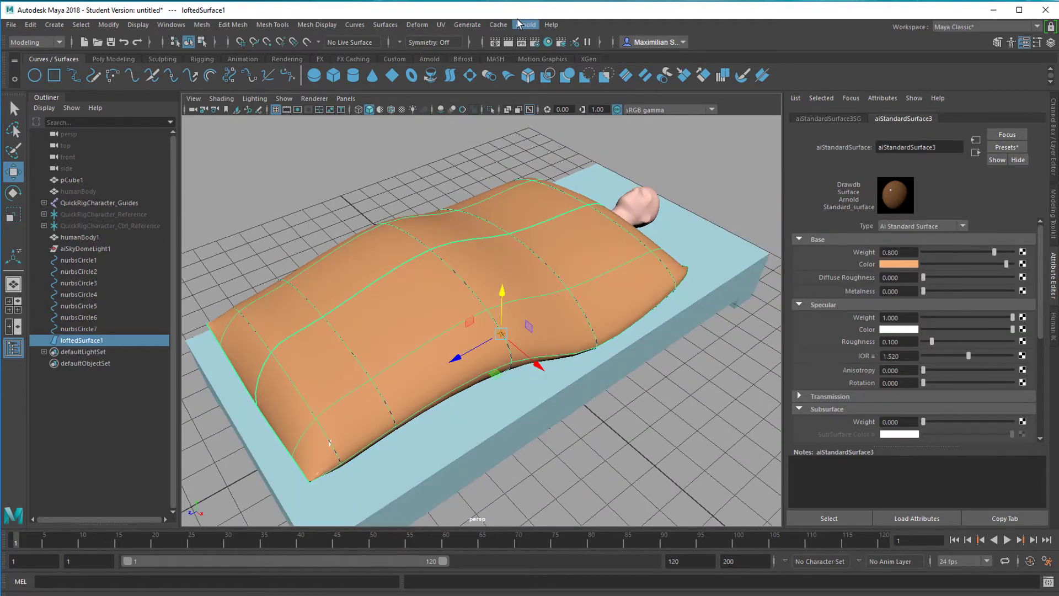
left_click(525, 25)
Step: Add a second Arnold skydome light (aiSkyDomeLight2) and render an Arnold preview of the scene
mouse_move(557, 82)
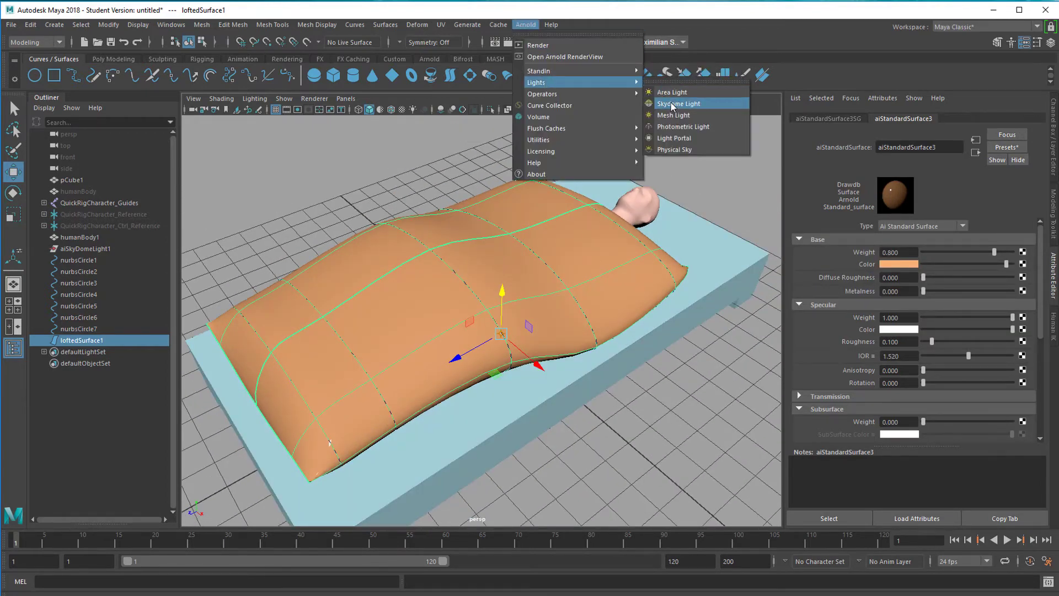
left_click(669, 102)
left_click(525, 23)
left_click(543, 34)
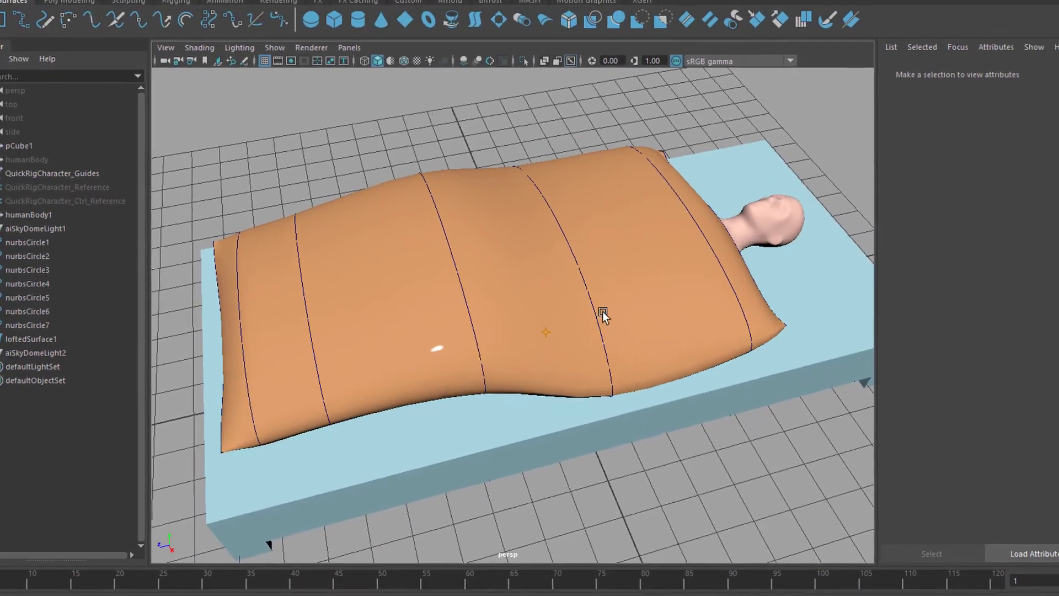
Step: Select nurbsCircle4's points in component mode and lift them to raise the duvet top
left_click(585, 266)
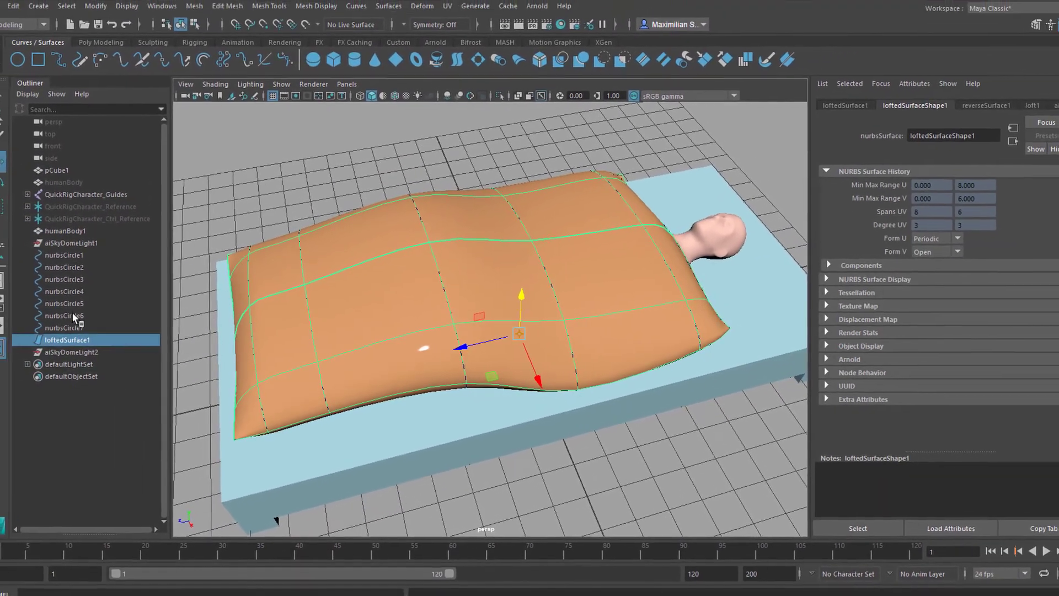
left_click(77, 327)
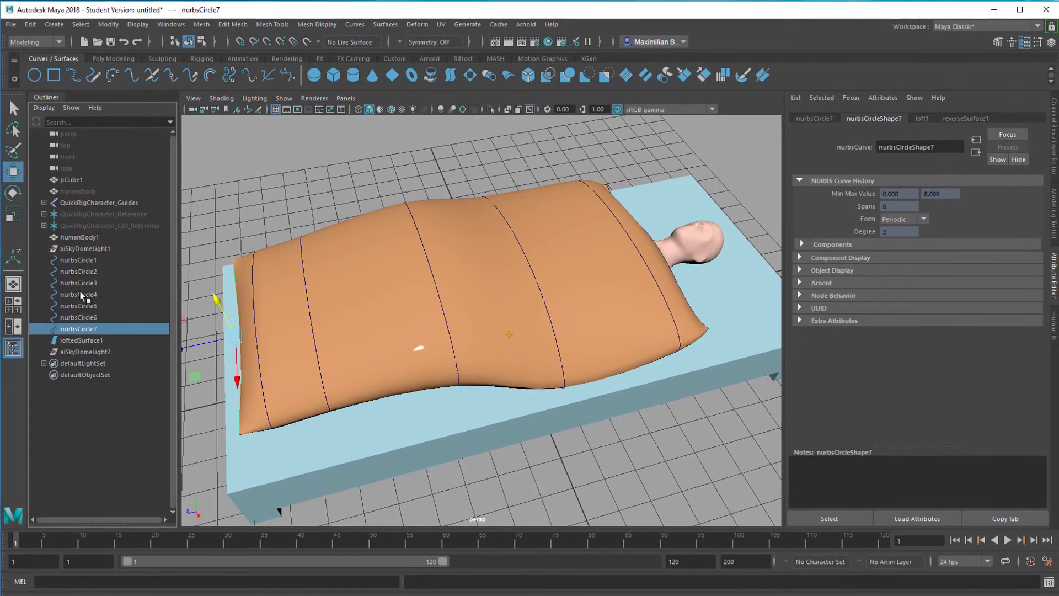
left_click(86, 293)
key("F8")
left_click_drag(468, 315, 720, 391, "alt")
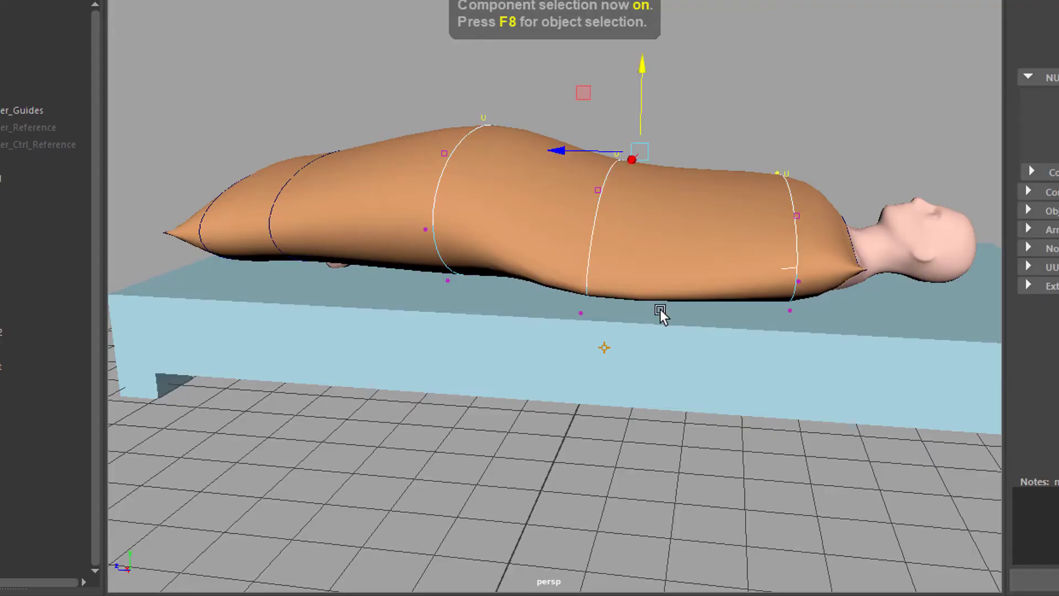
left_click_drag(911, 390, 333, 91, "alt")
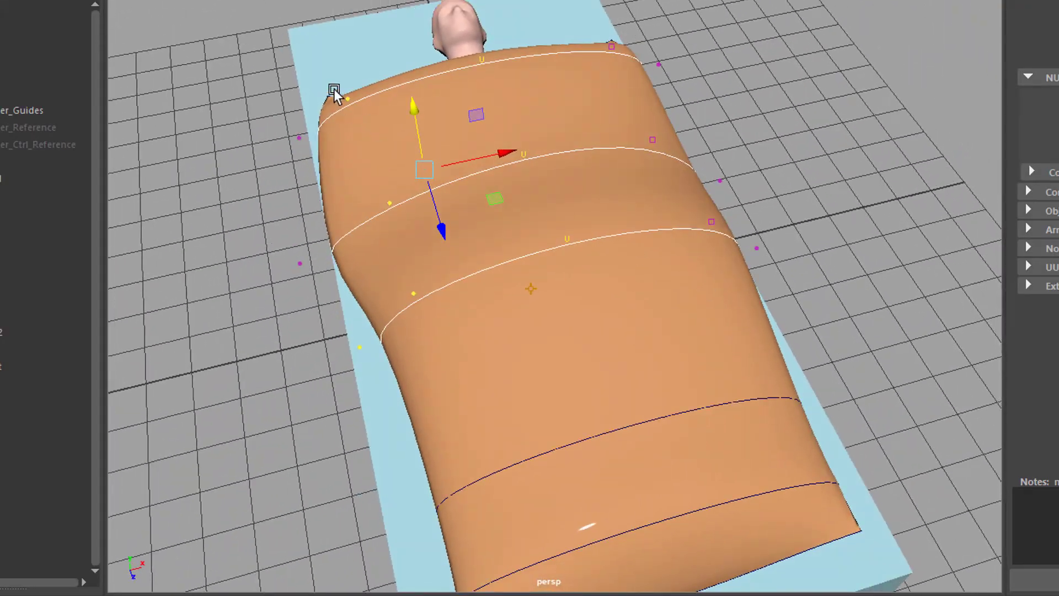
left_click_drag(414, 278, 425, 367, "ctrl")
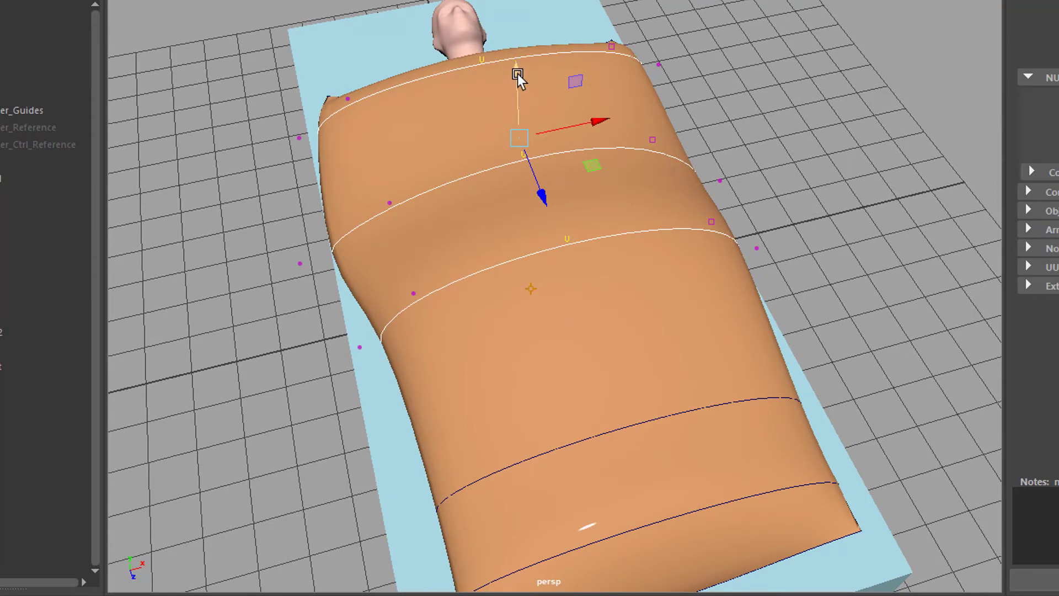
left_click_drag(517, 74, 537, 58)
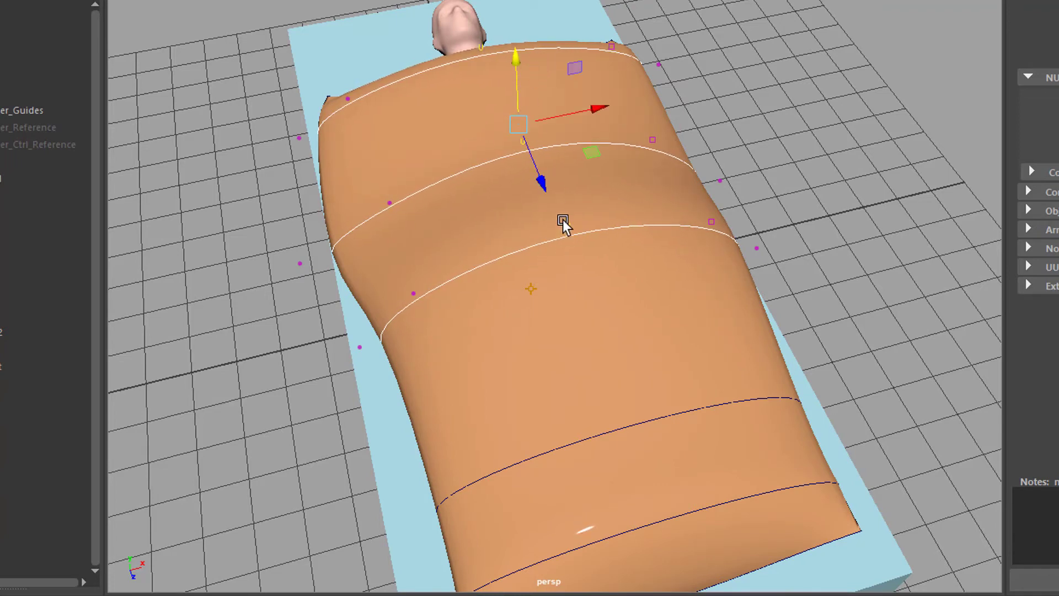
Step: With Soft Select on, lift and lower the chest cross-section points to test the breathing
left_click(622, 221)
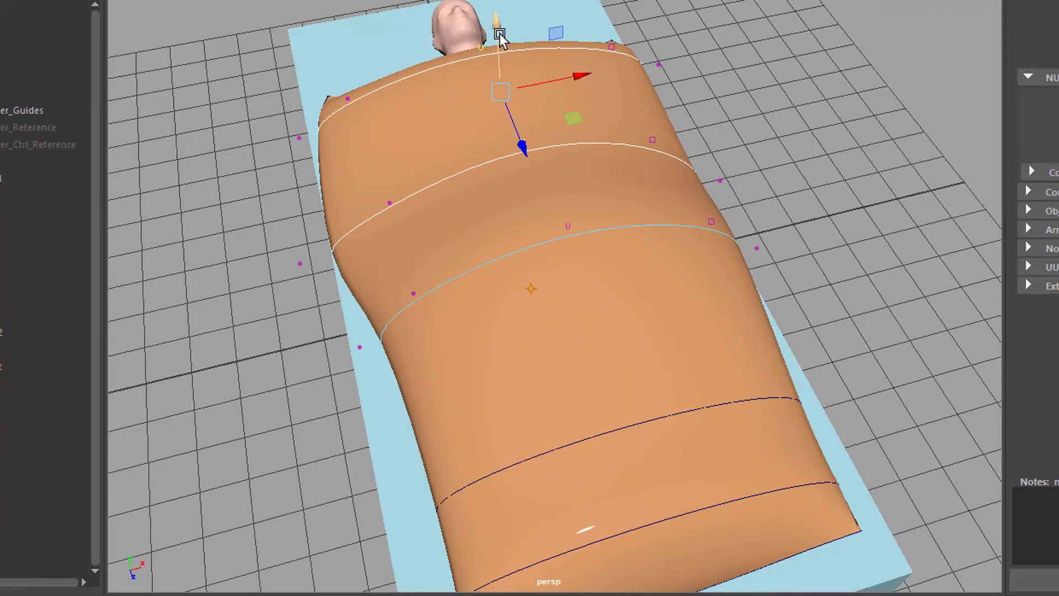
mouse_move(499, 33)
left_mouse_down()
mouse_move(504, 17)
mouse_move(505, 30)
left_mouse_up()
left_click_drag(505, 30, 670, 303, "alt")
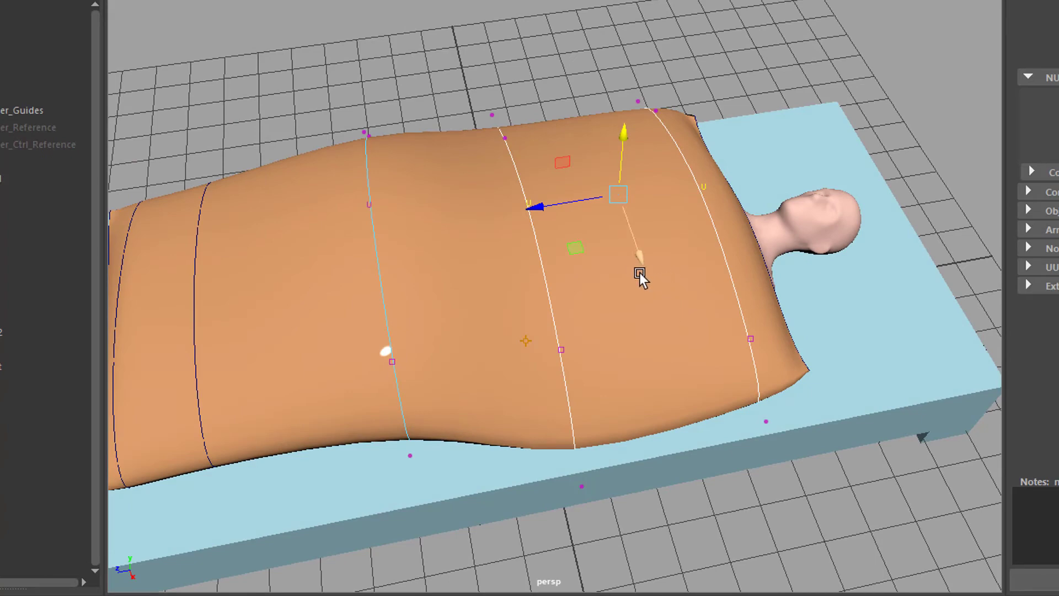
key("b")
left_click_drag(616, 318, 623, 293, "alt")
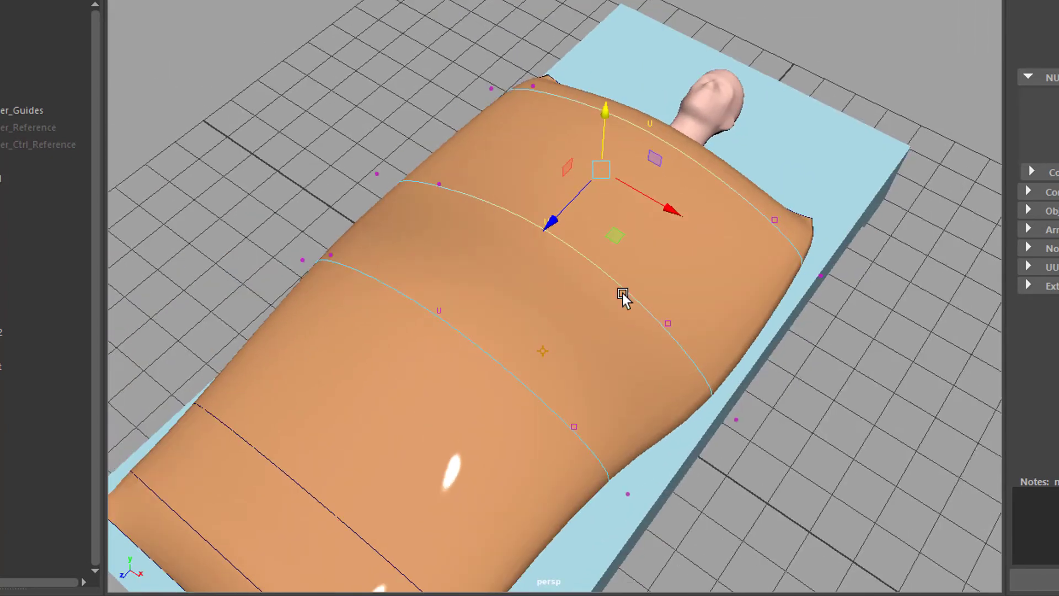
left_click_drag(605, 119, 638, 108)
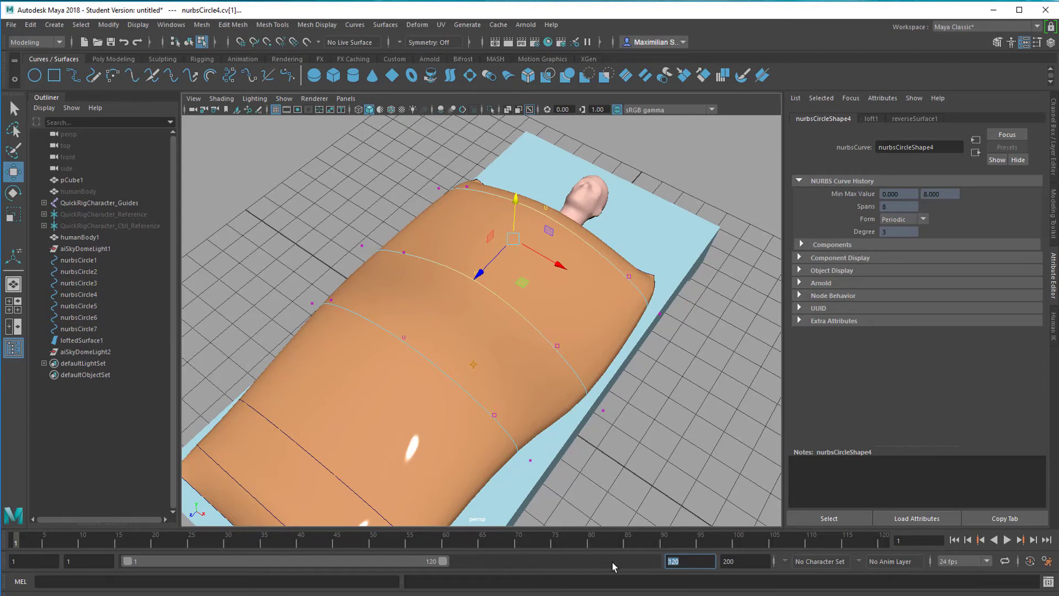
Step: Set the timeline end to 600 frames and scrub through frames 159–360 to preview the duvet animation
type("600")
key("Return")
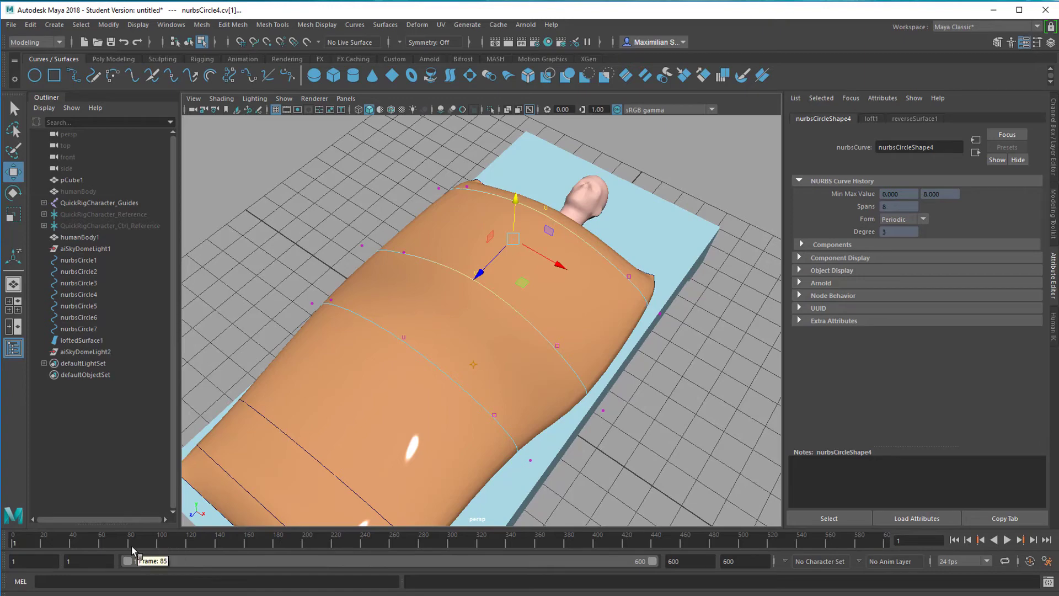
left_click_drag(571, 415, 640, 425, "alt")
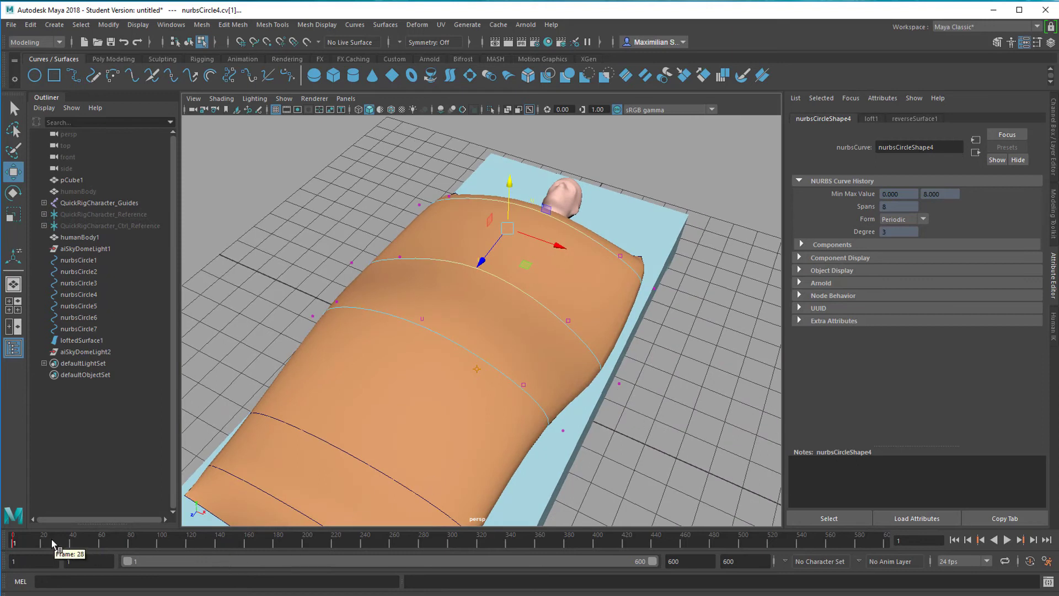
left_click_drag(52, 543, 81, 545)
left_click_drag(177, 558, 229, 564)
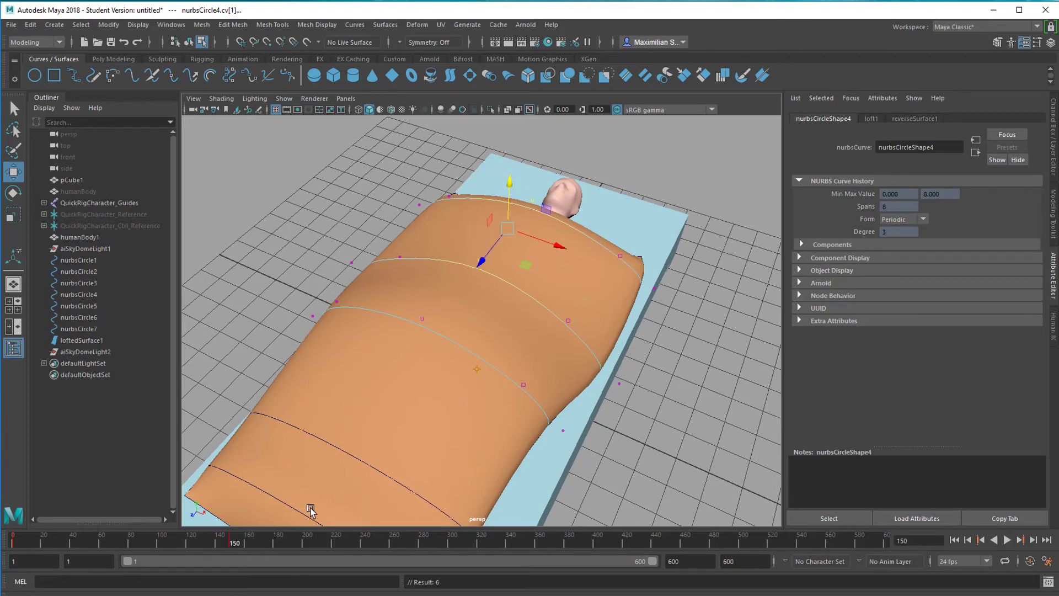
left_click_drag(247, 543, 252, 545)
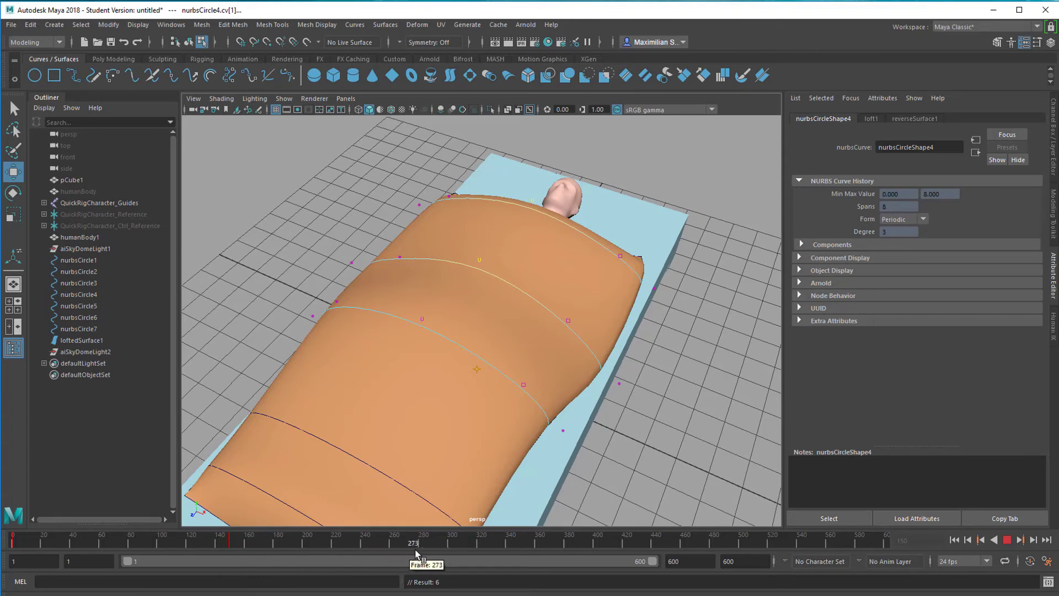
left_click_drag(431, 551, 884, 548)
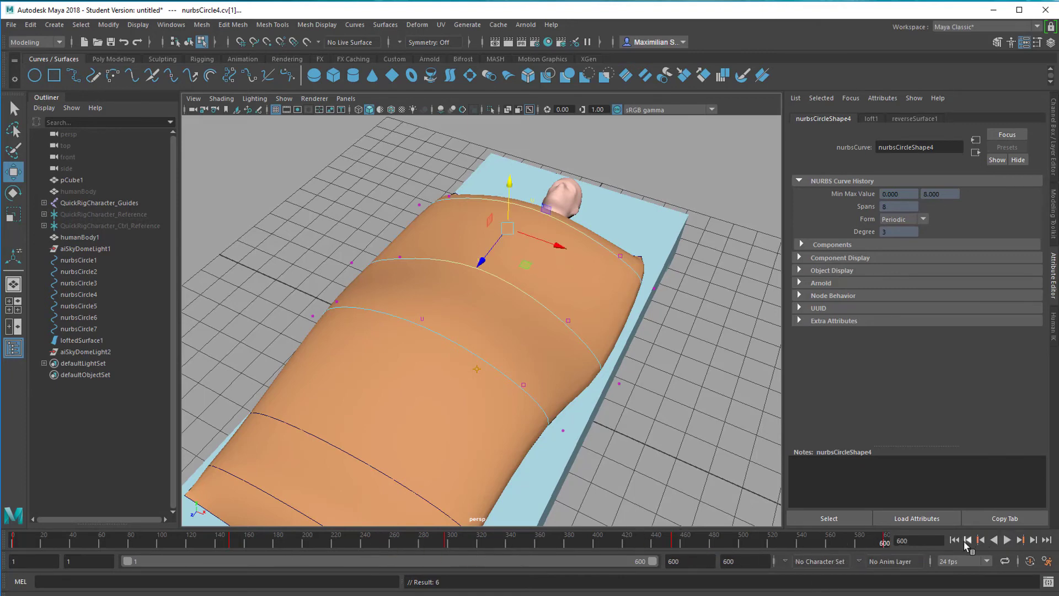
Step: Stop playback at frame 77, lift the duvet's top CVs, and tilt them slightly
left_click(1007, 540)
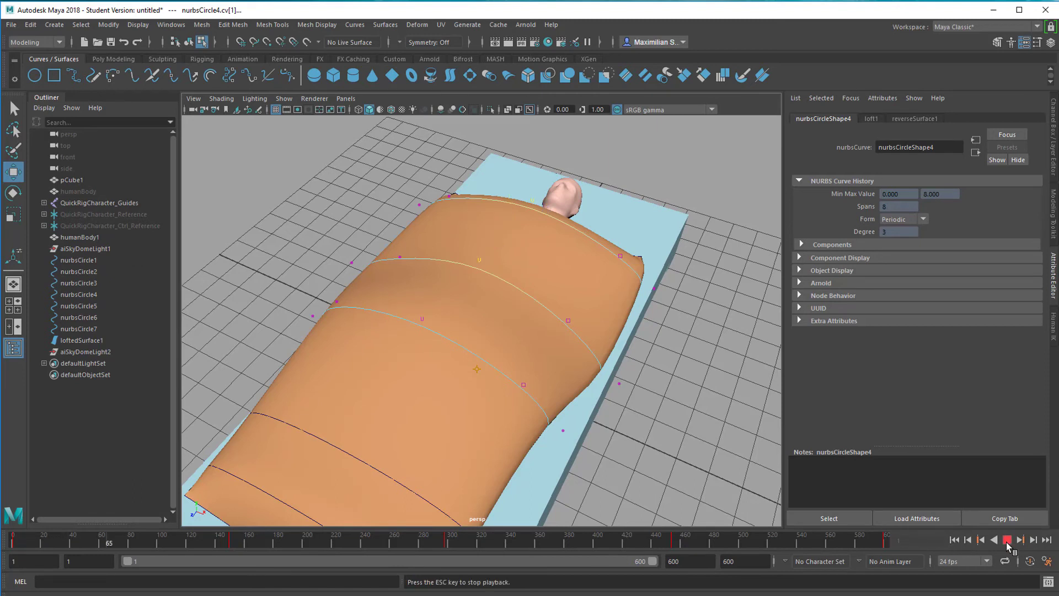
left_click(1007, 541)
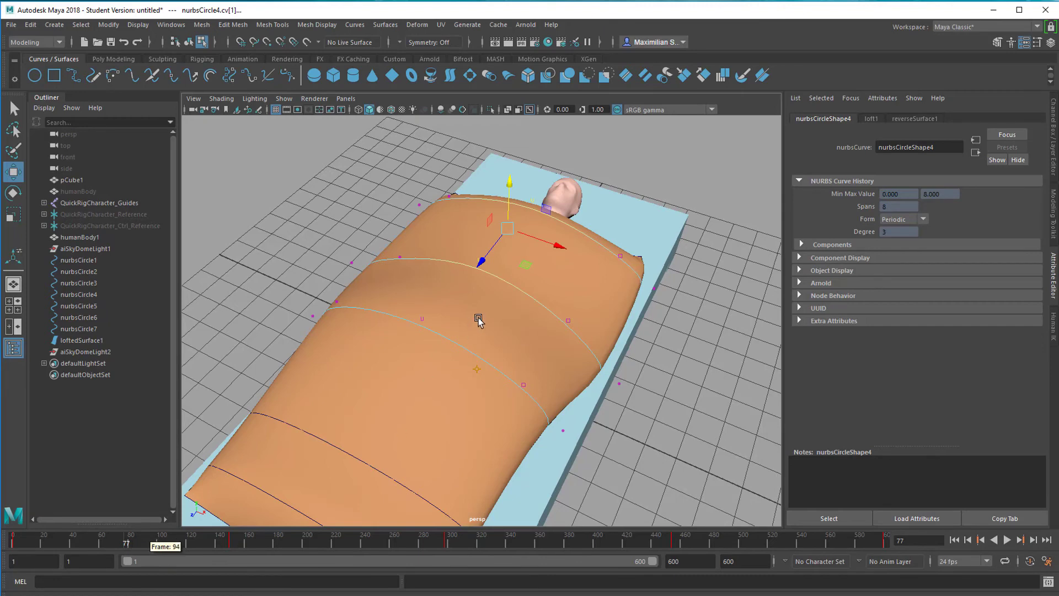
left_click_drag(510, 183, 513, 175)
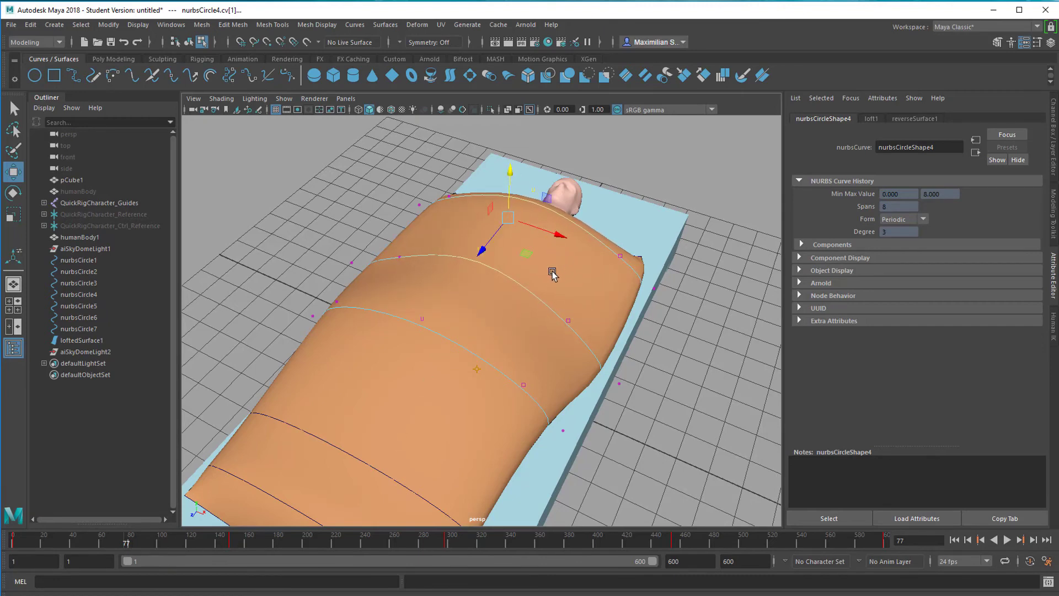
key("e")
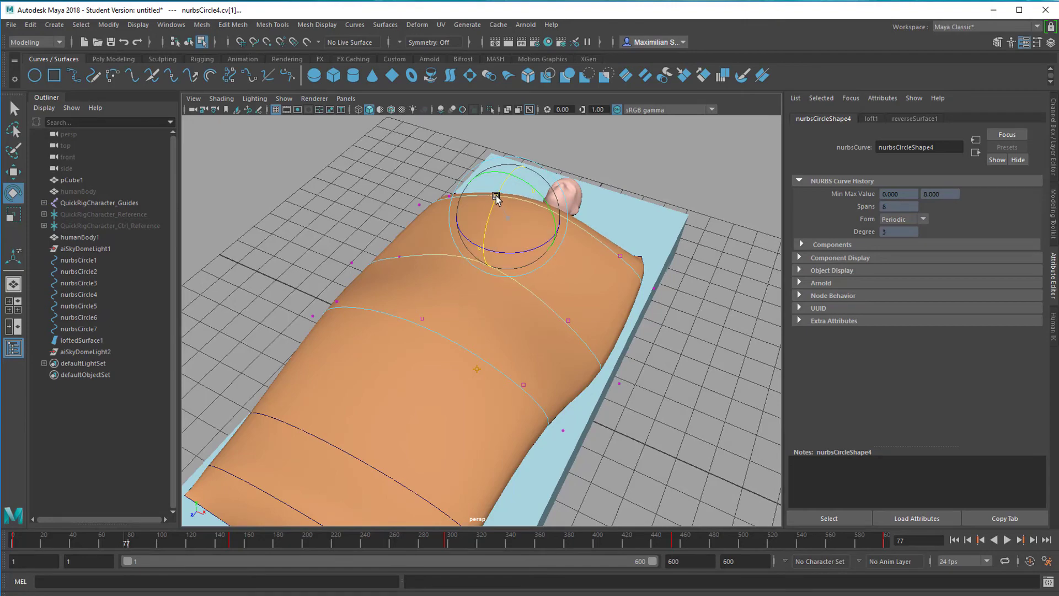
left_click_drag(496, 197, 497, 193)
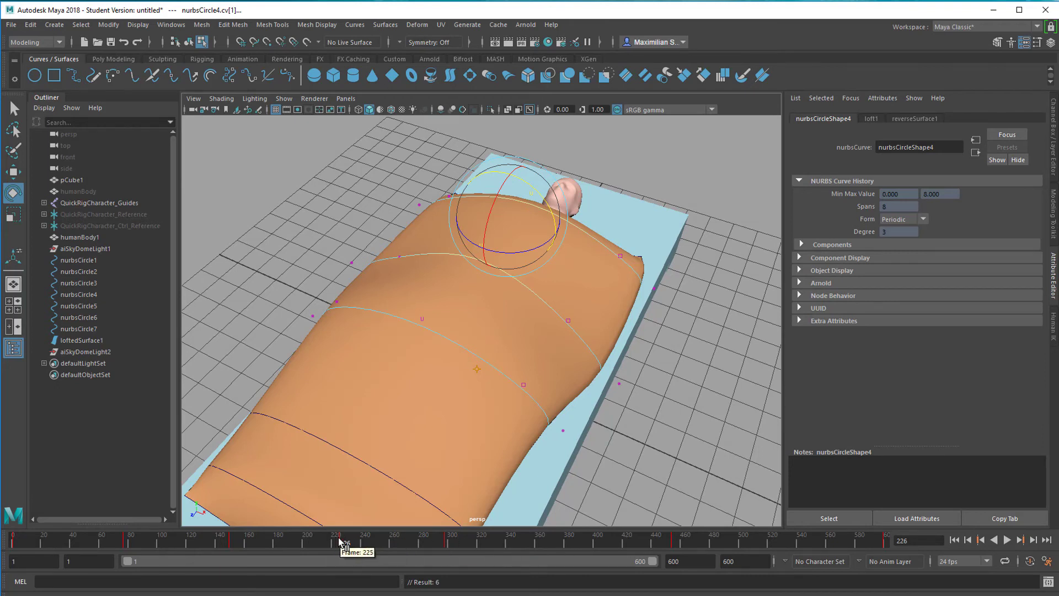
Step: Raise the top CVs at frame 378, then lower them slightly at frame 527
key("alt+v")
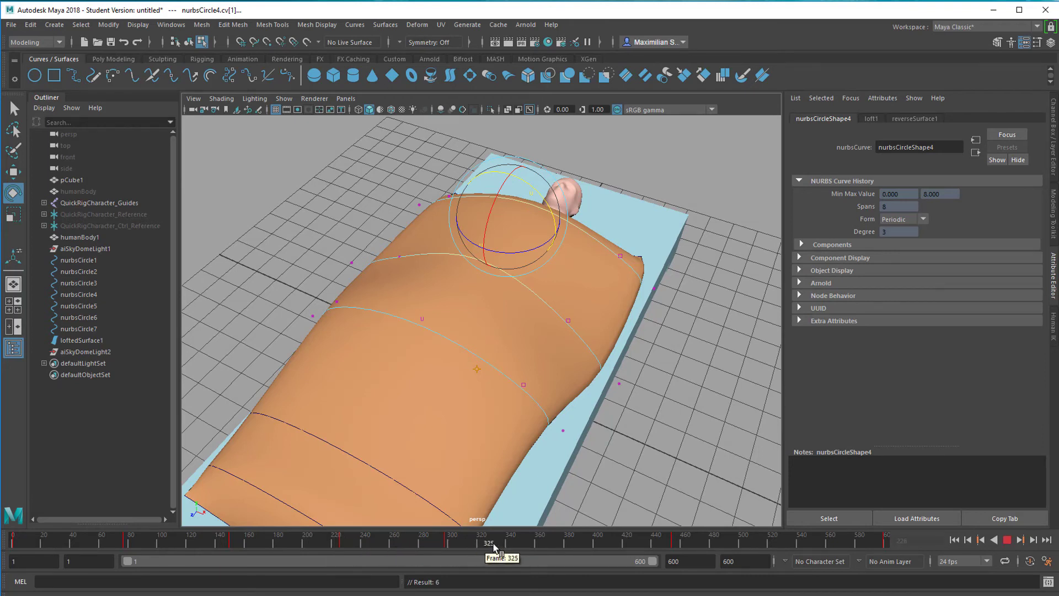
left_click_drag(560, 547, 560, 548)
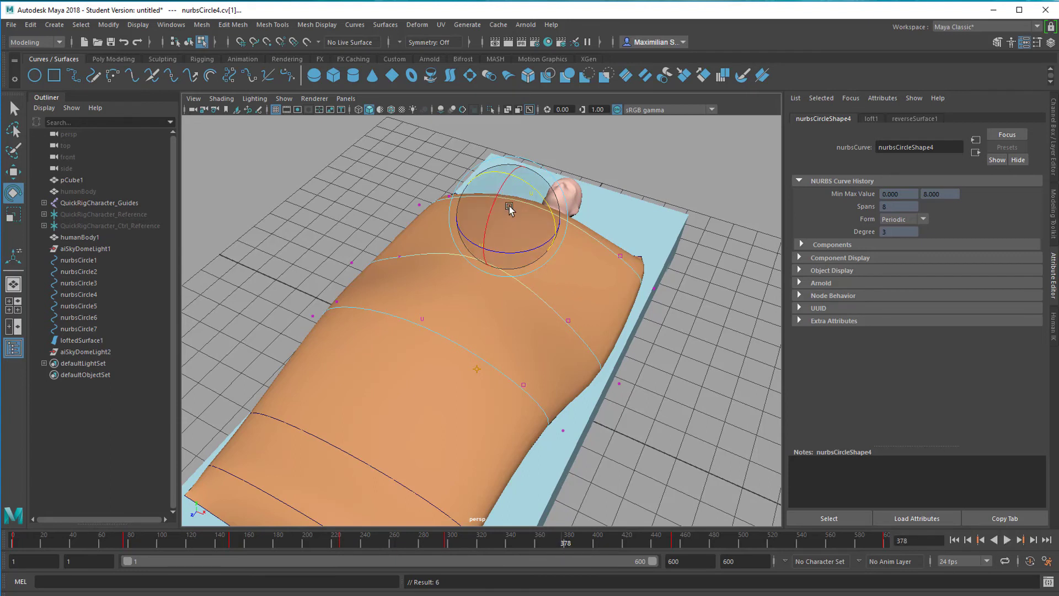
key("w")
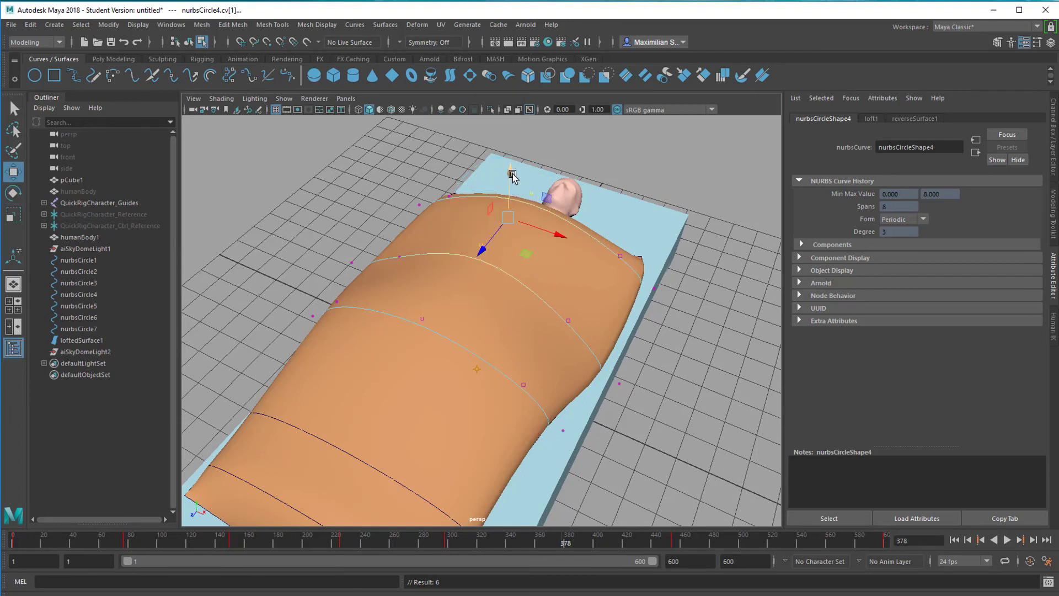
left_click_drag(512, 175, 513, 170)
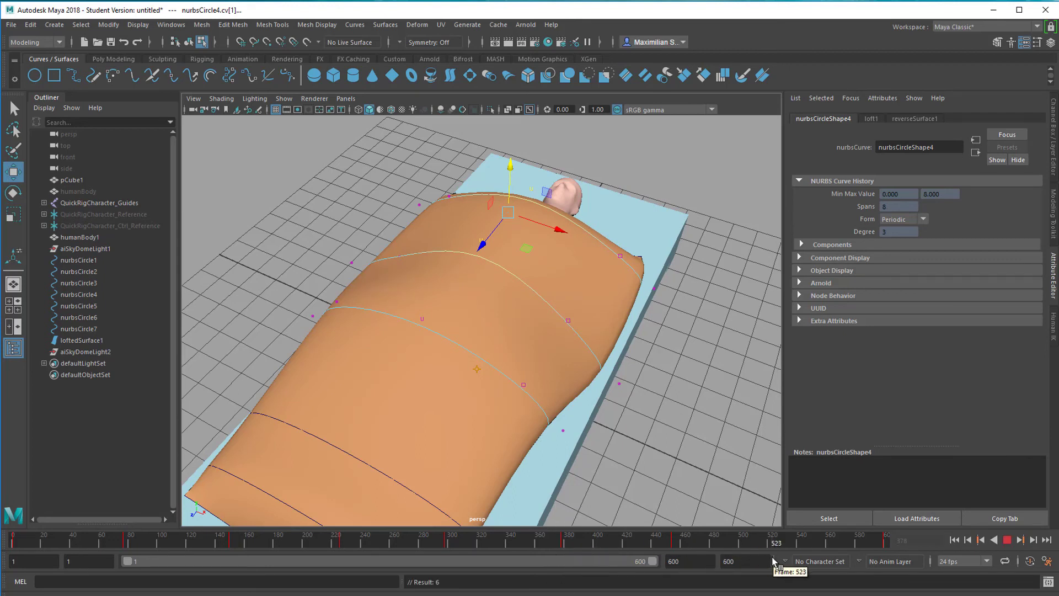
left_click(782, 543)
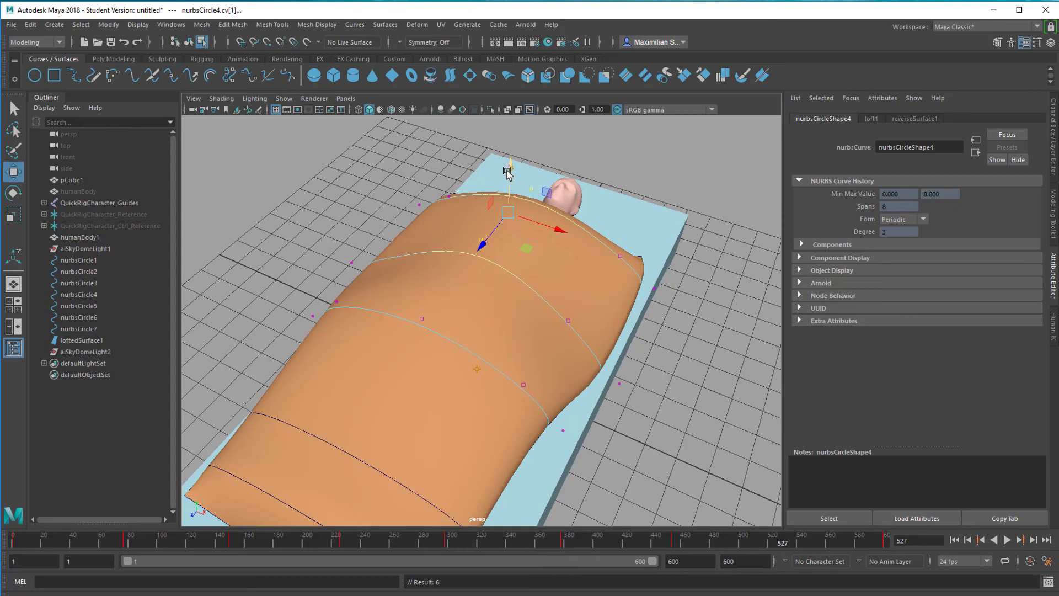
left_click_drag(507, 172, 508, 176)
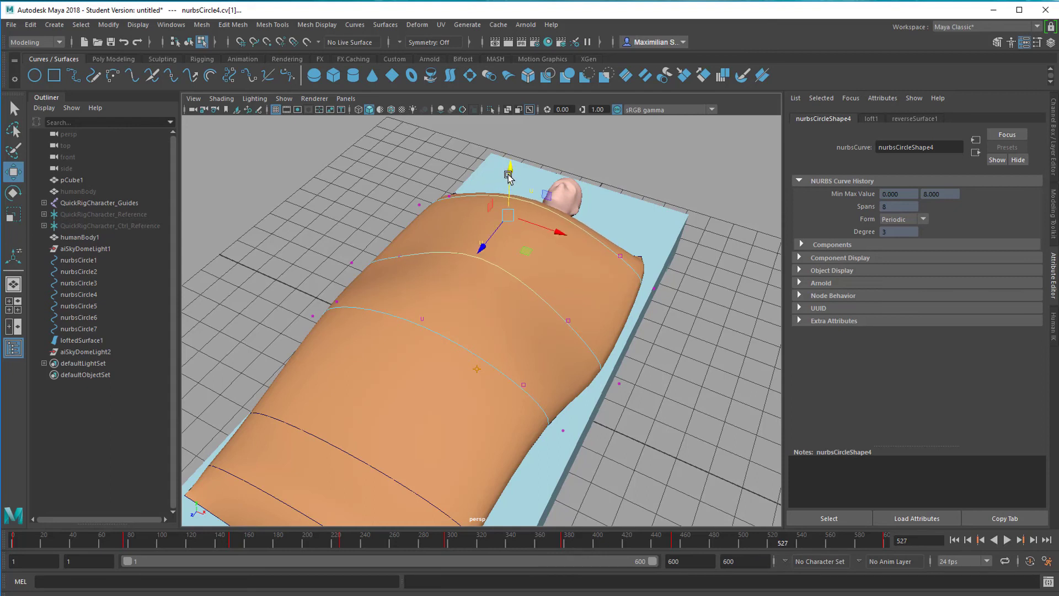
left_click(552, 232)
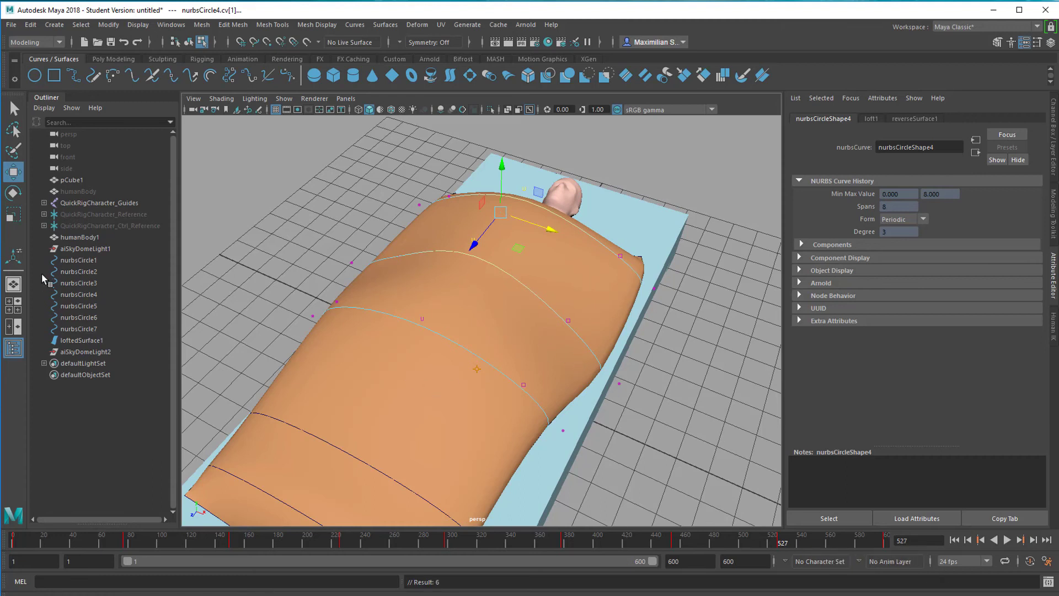
Step: Select nurbsCircle1–7, orbit to a side view, and play the breathing animation from frame 1
left_click(94, 260)
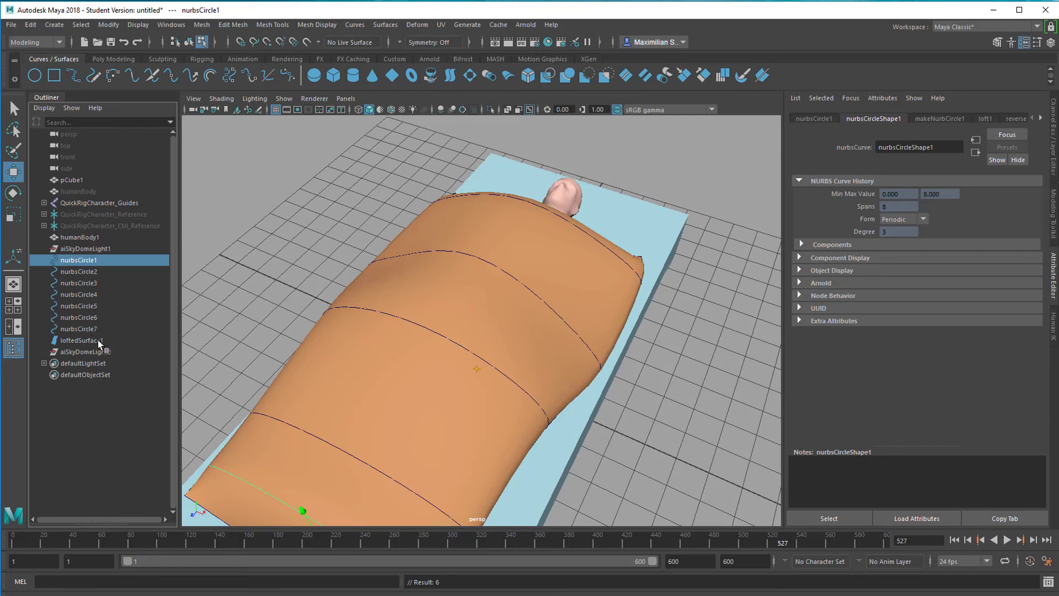
left_click(94, 329, "shift")
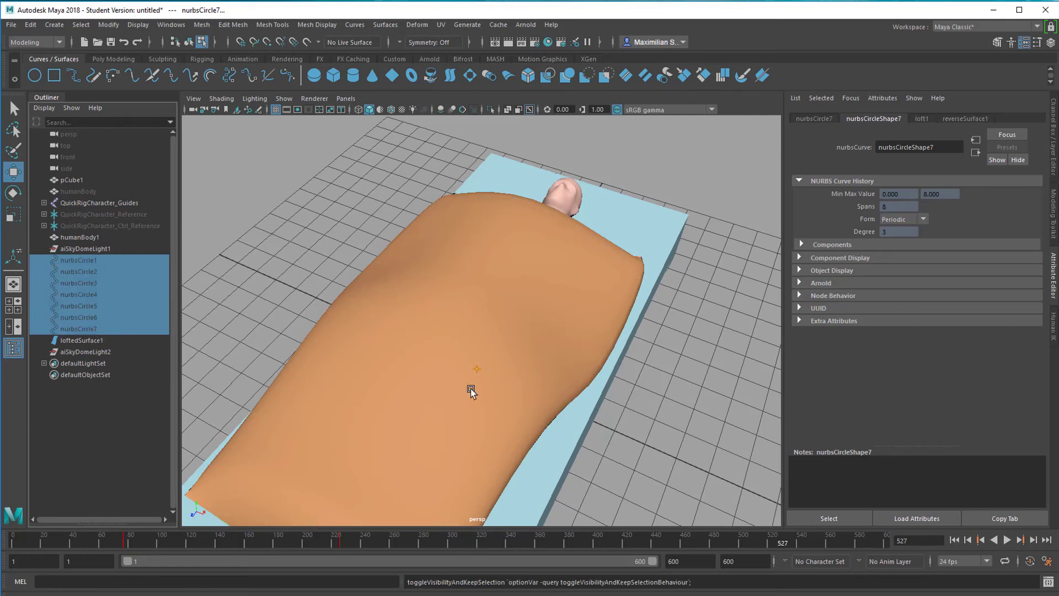
left_click_drag(472, 389, 581, 437, "alt")
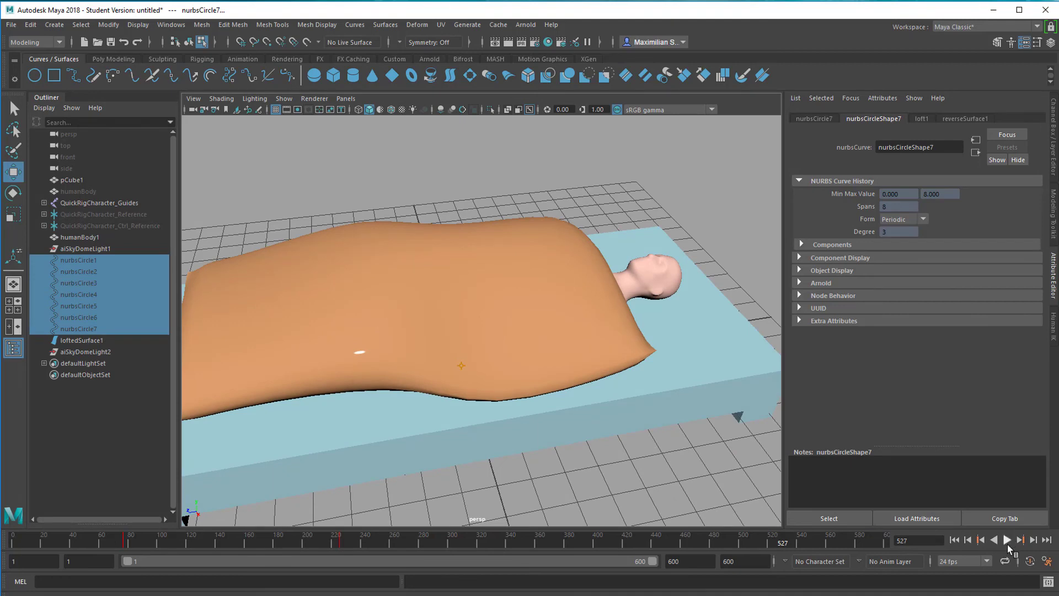
left_click(954, 540)
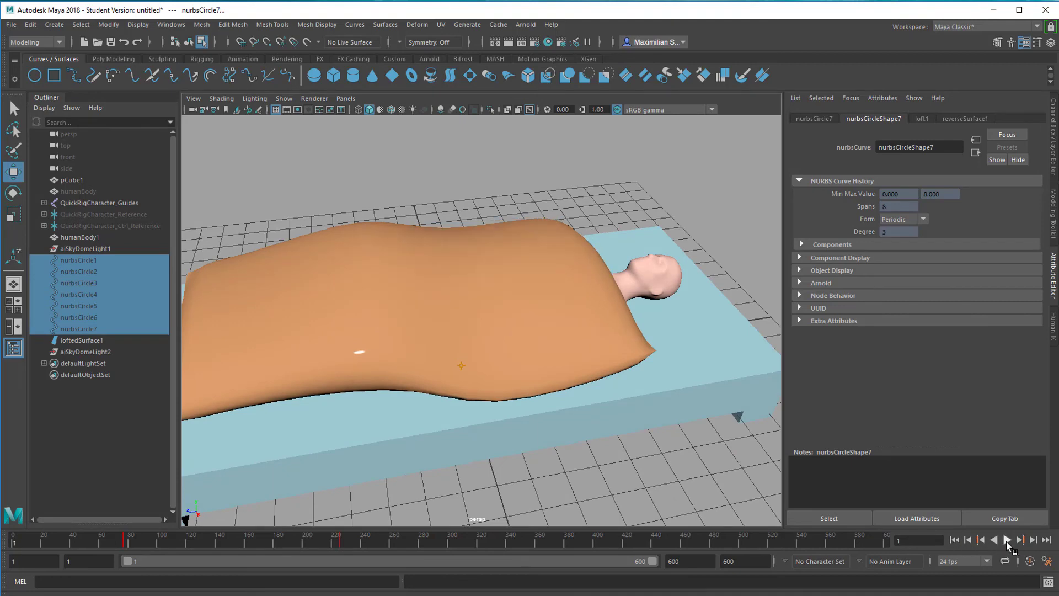
left_click(1006, 540)
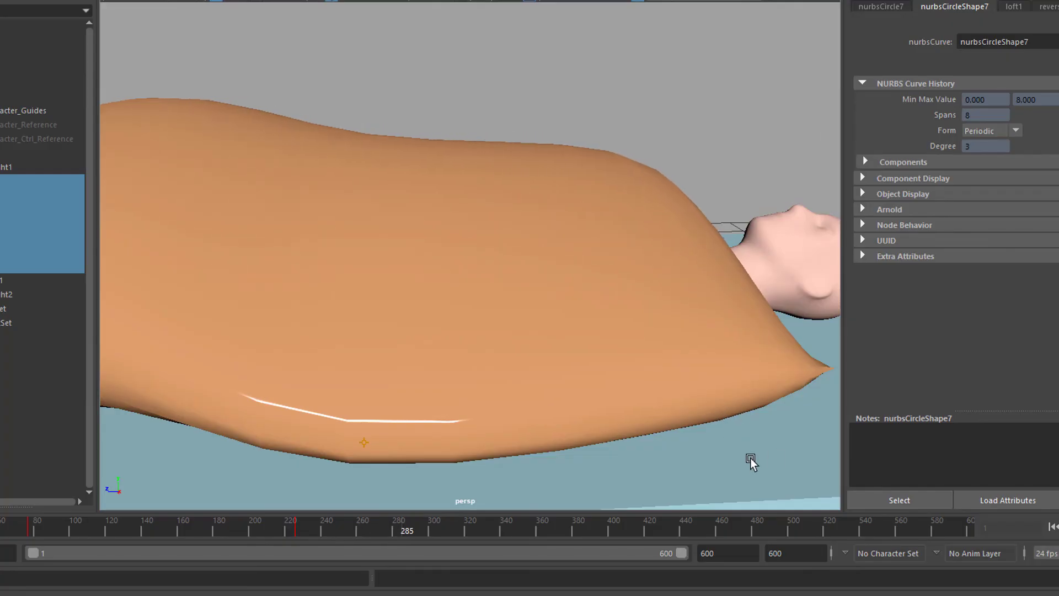